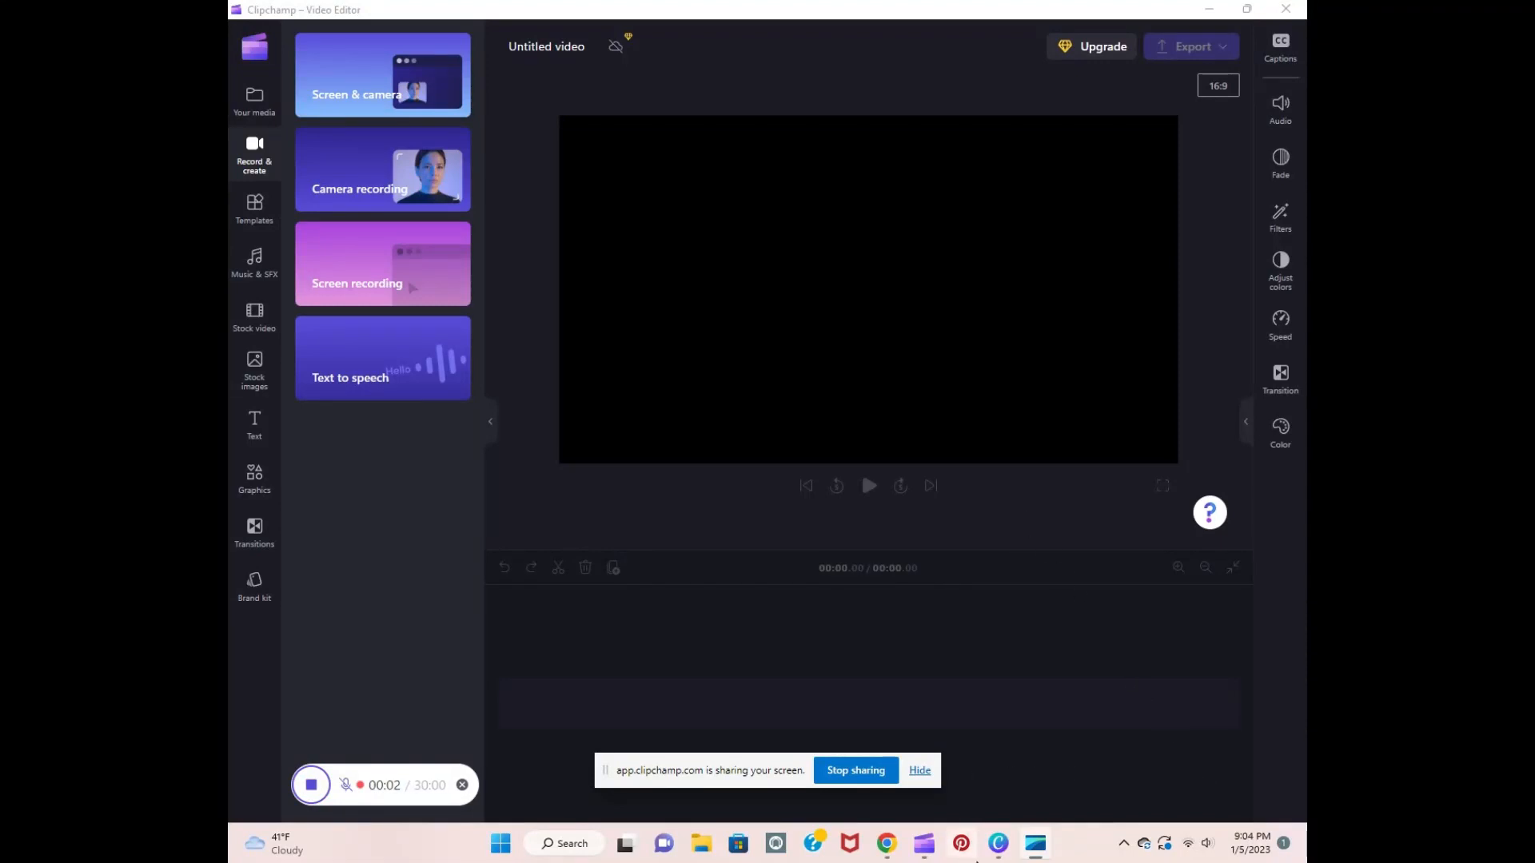
Step: Switch to the Bathroom Moodboard whiteboard in Canva and bring up the uploaded images
mouse_move(997, 849)
left_click(1013, 805)
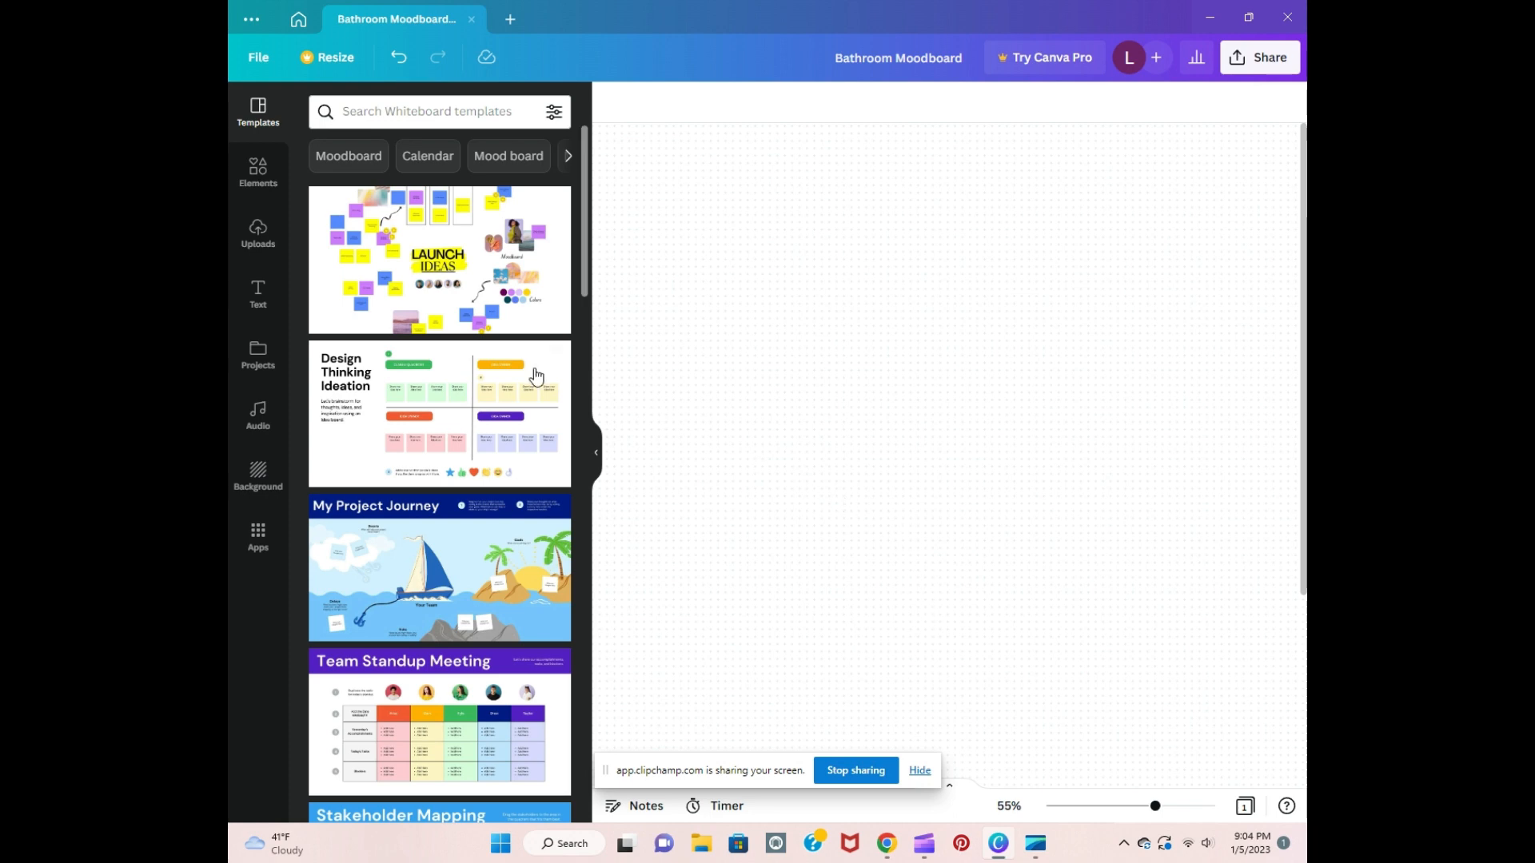
left_click(272, 253)
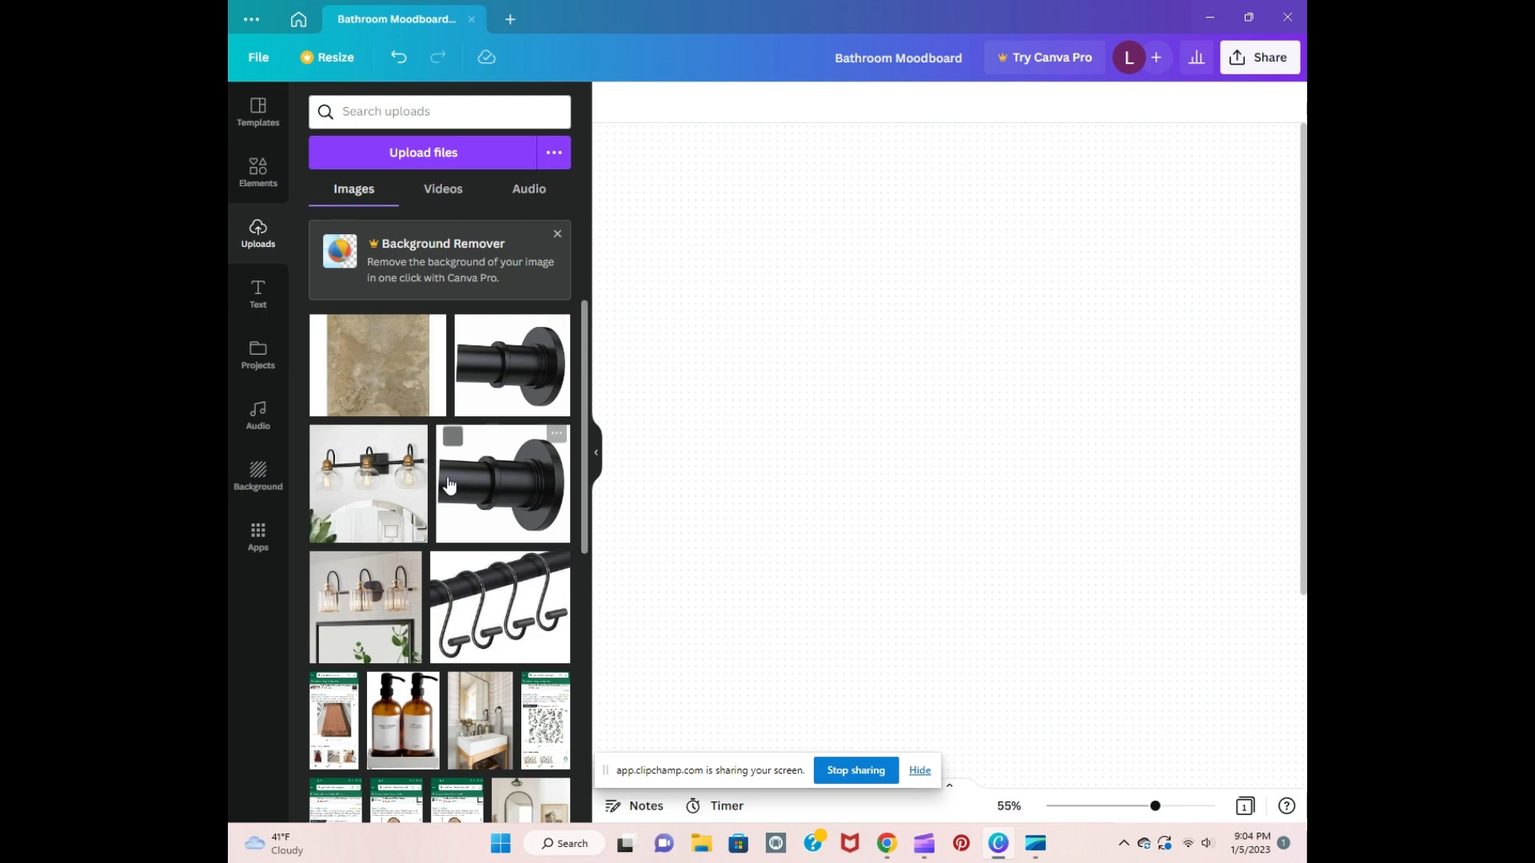
scroll(455, 508, "down", 5)
scroll(455, 508, "up", 5)
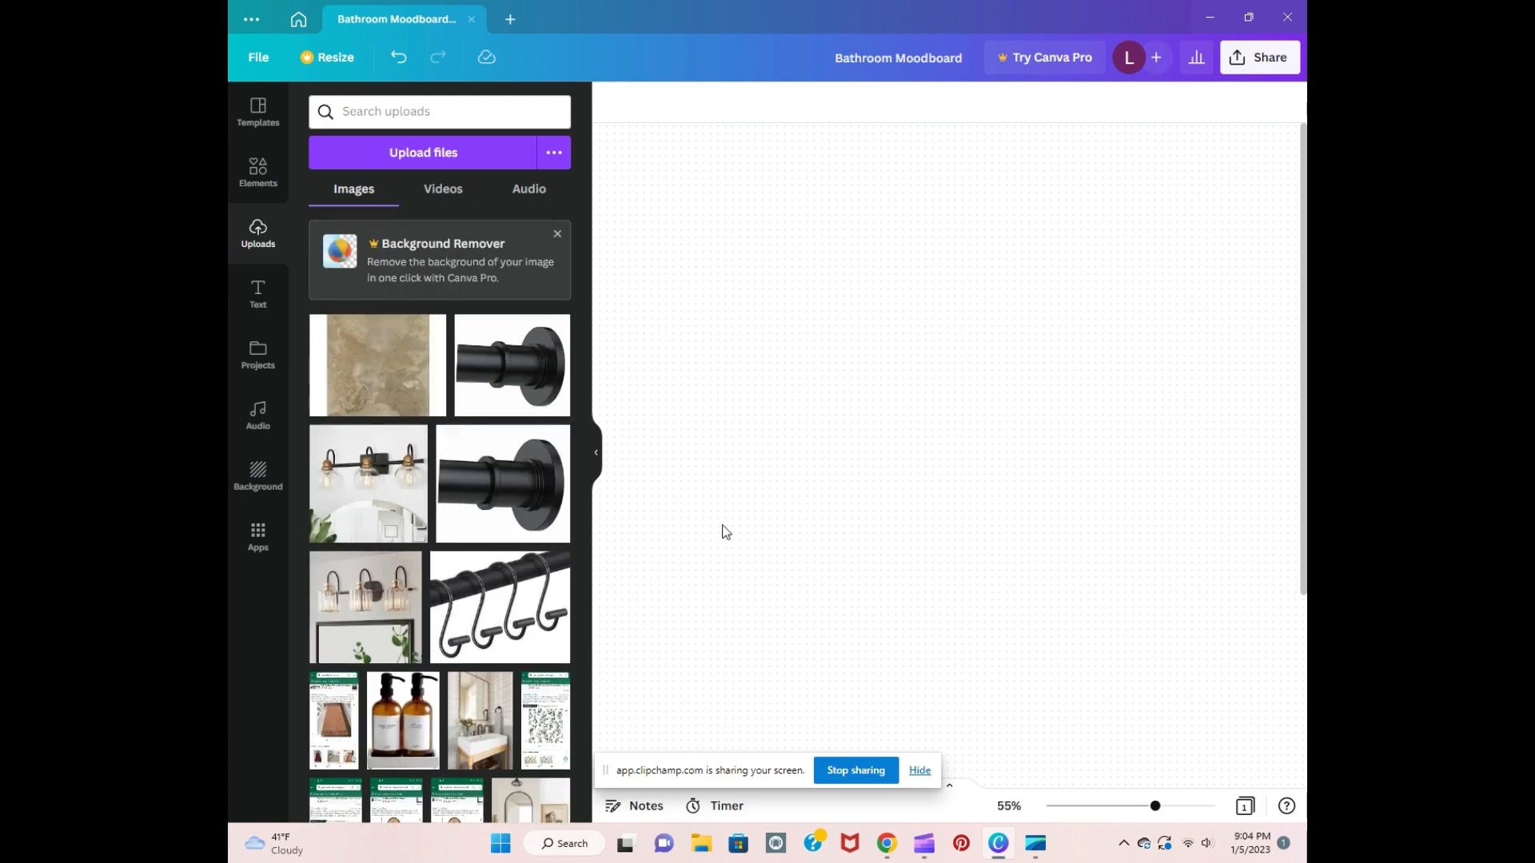
left_click(919, 772)
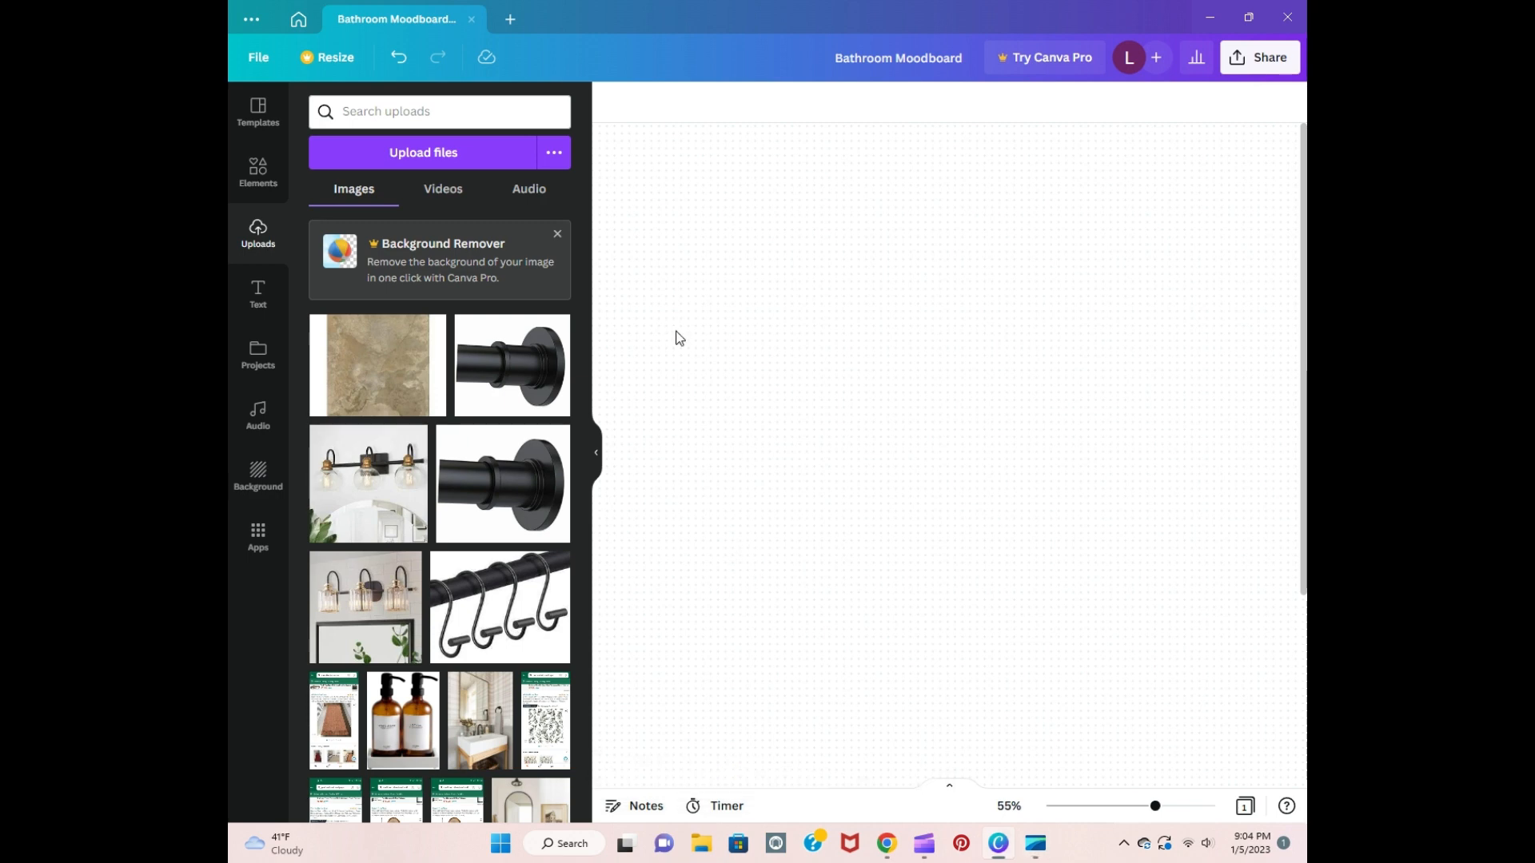
left_click(430, 152)
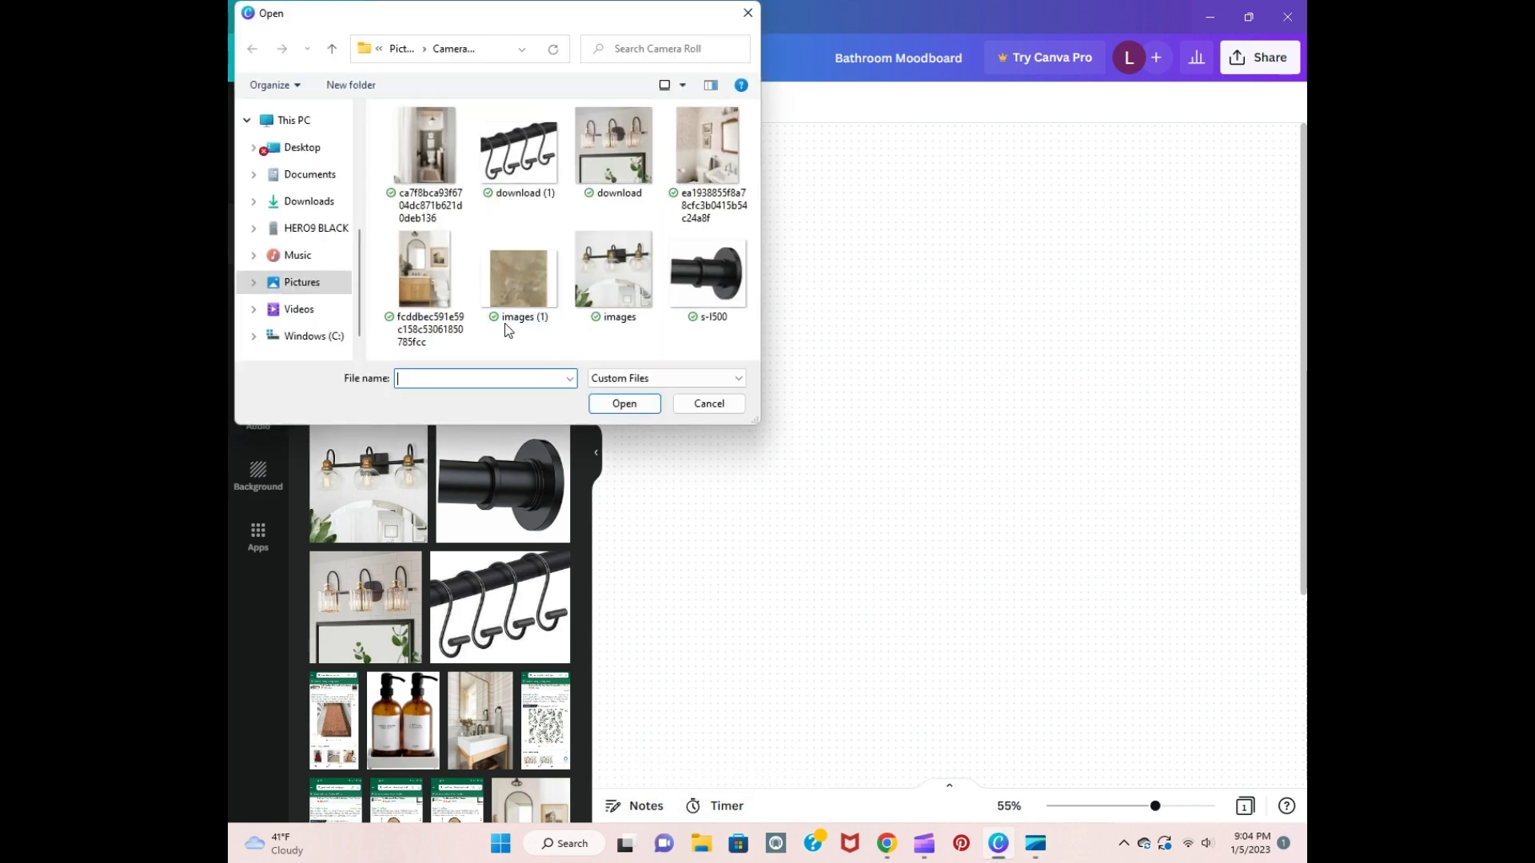
left_click(519, 276)
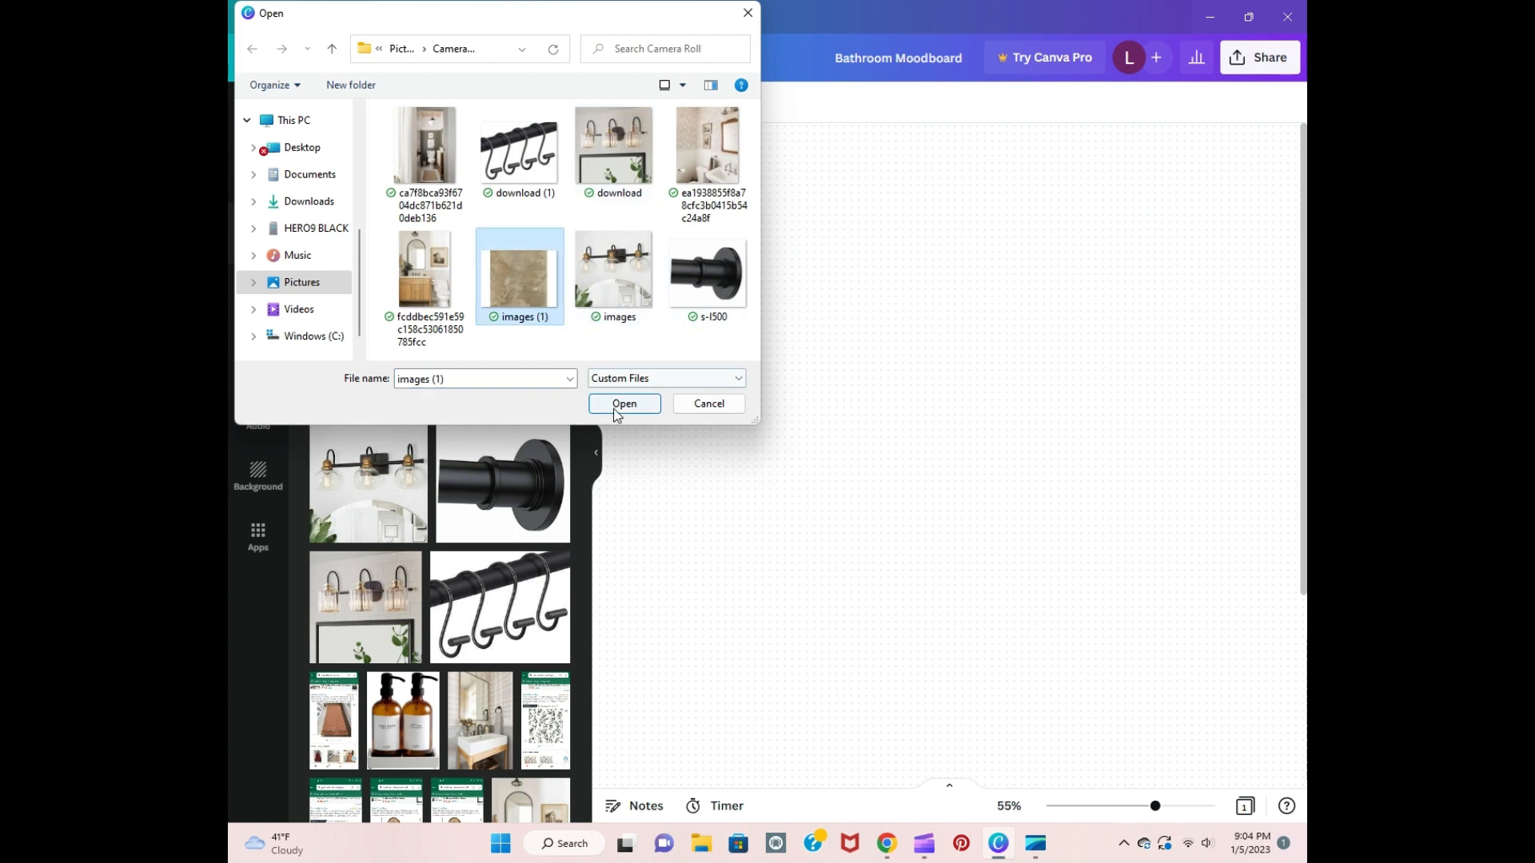
left_click(709, 404)
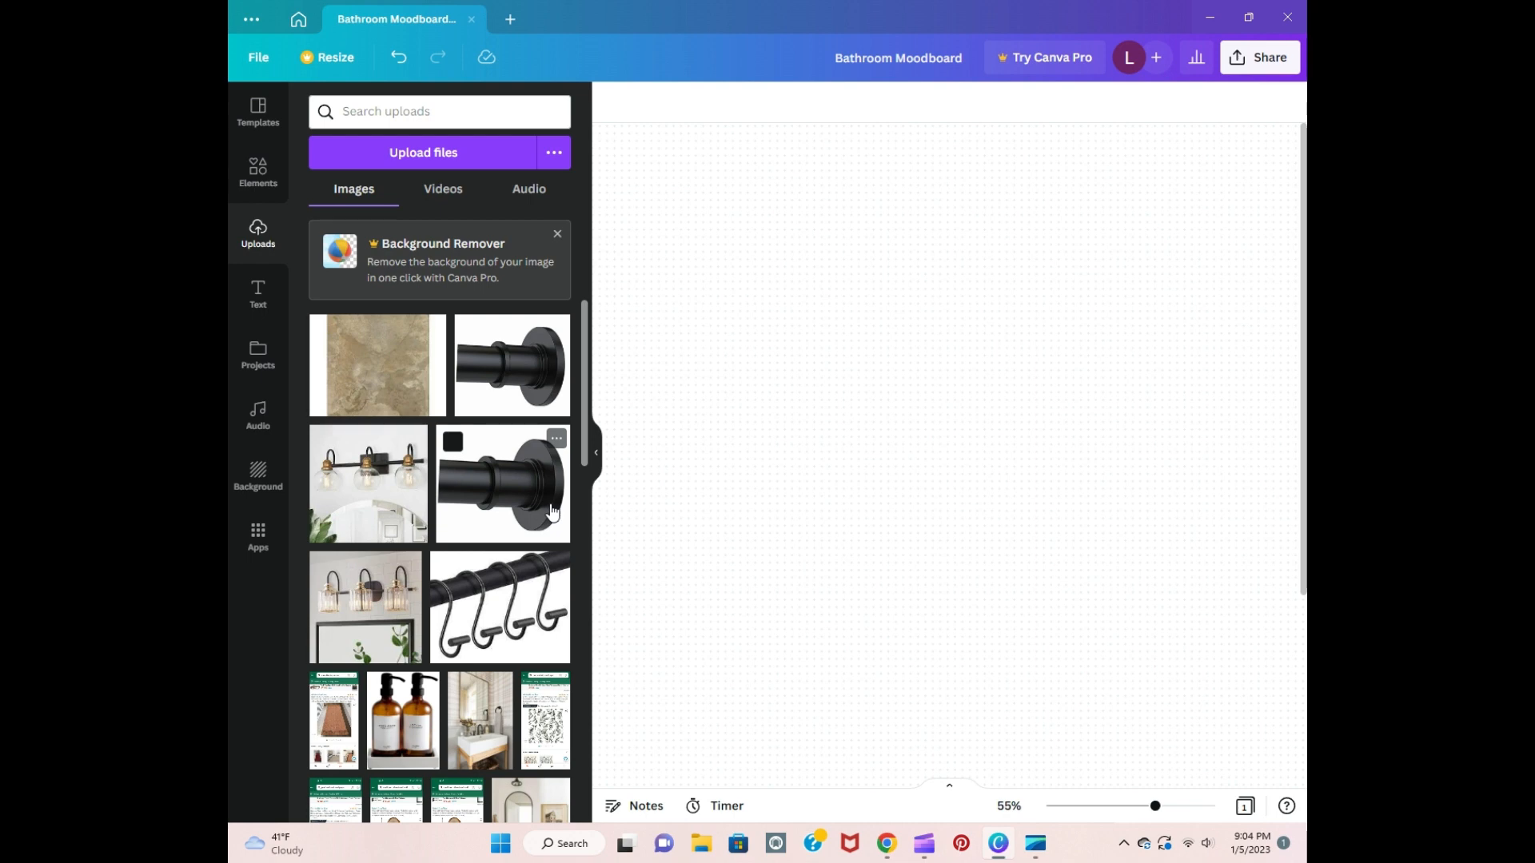
Step: Add the brown stone tile image to the whiteboard, enlarge it and place it in the lower middle area
left_click(382, 376)
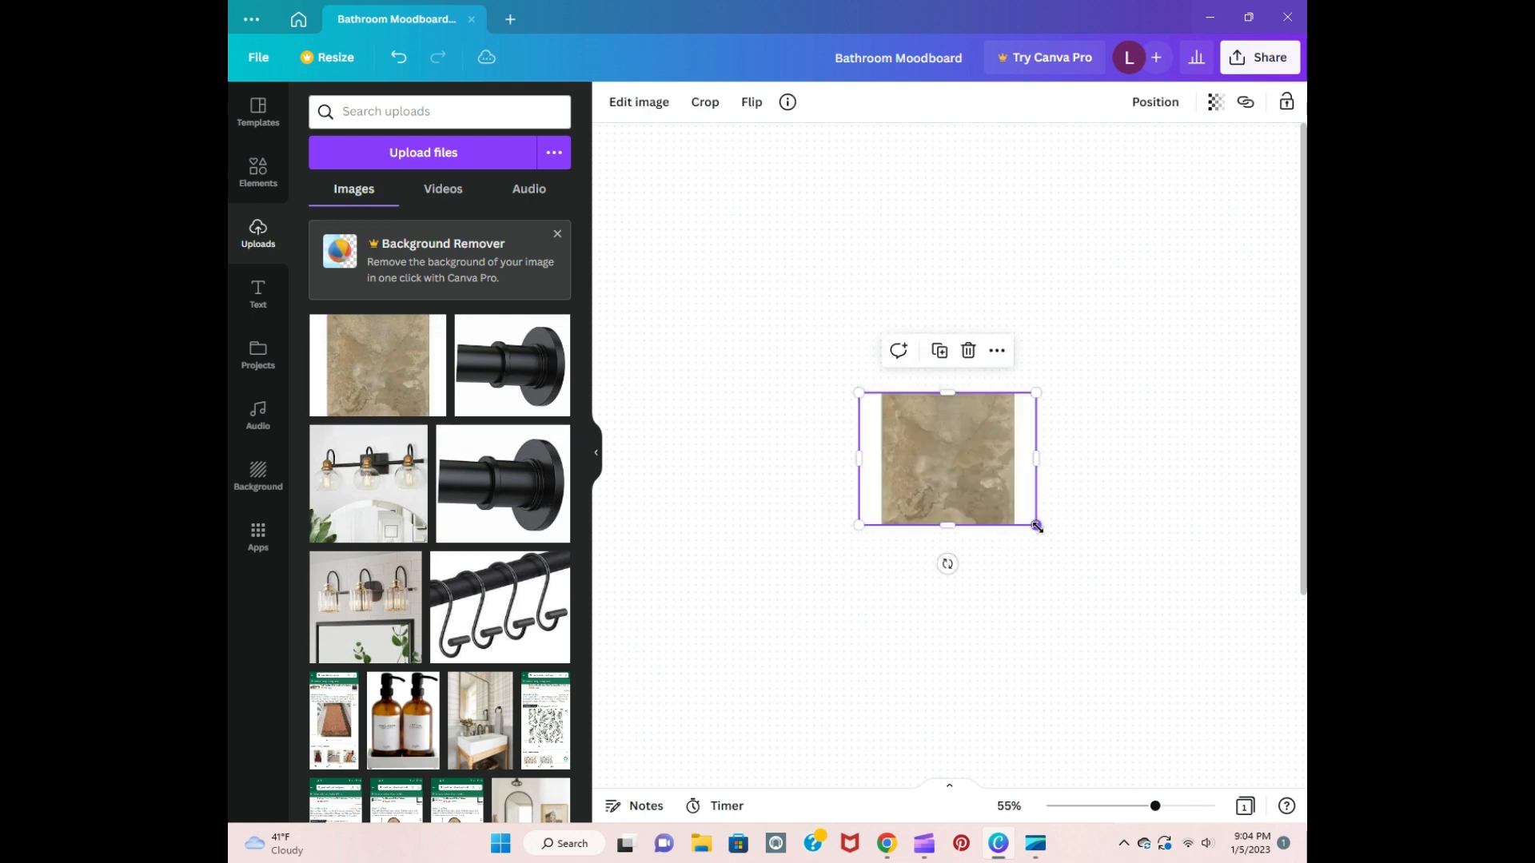
left_click_drag(1037, 526, 1092, 573)
left_click_drag(996, 492, 1034, 603)
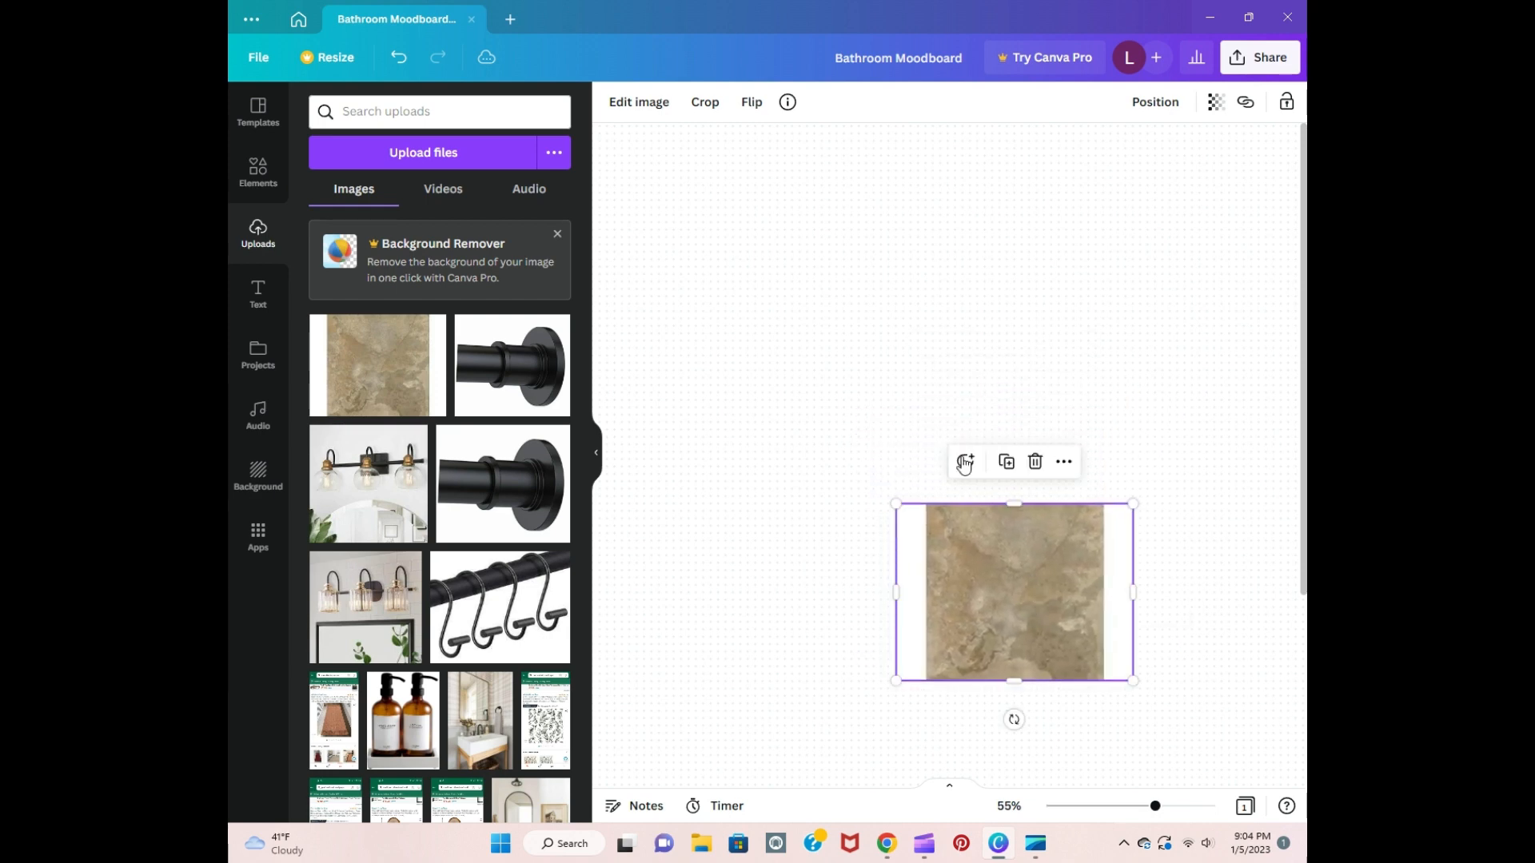
left_click(913, 410)
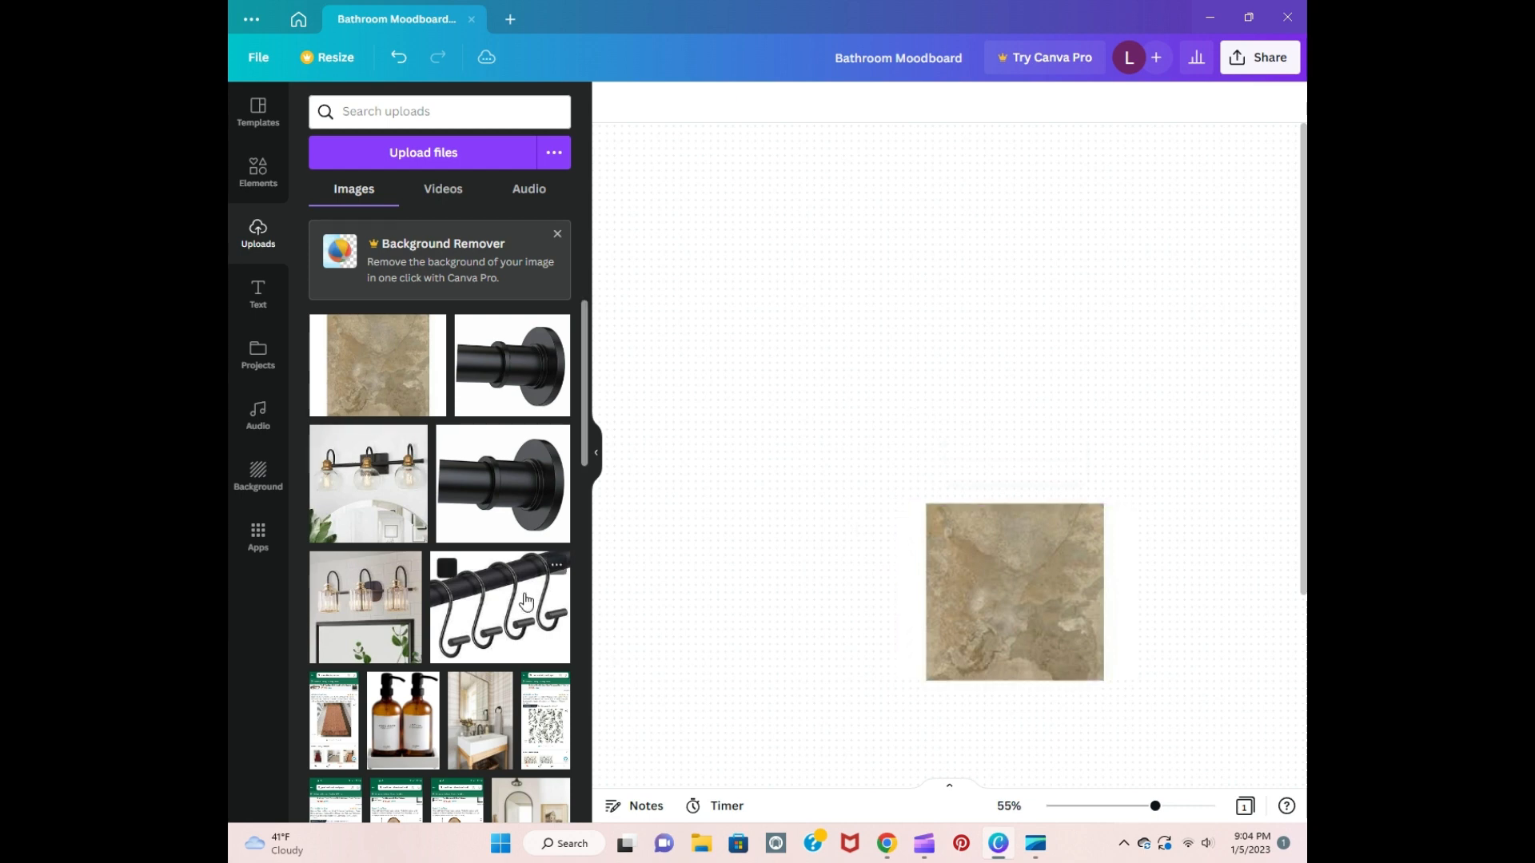
Step: Add the dark wood vanity image to the whiteboard, overlapping the upper right corner of the stone tile
scroll(526, 602, "down", 3)
scroll(525, 601, "down", 5)
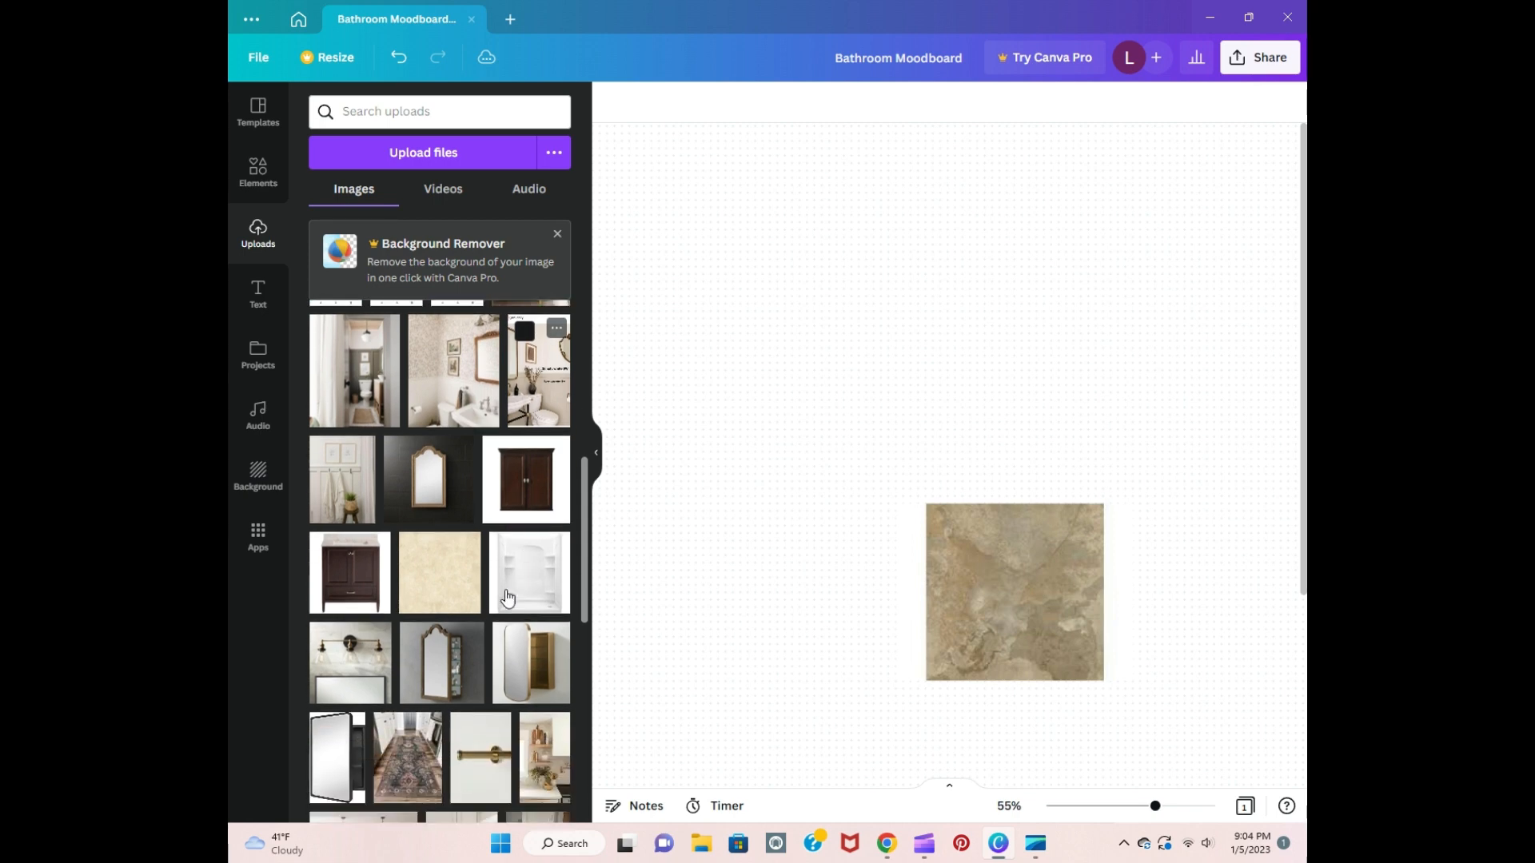
left_click_drag(371, 579, 1067, 424)
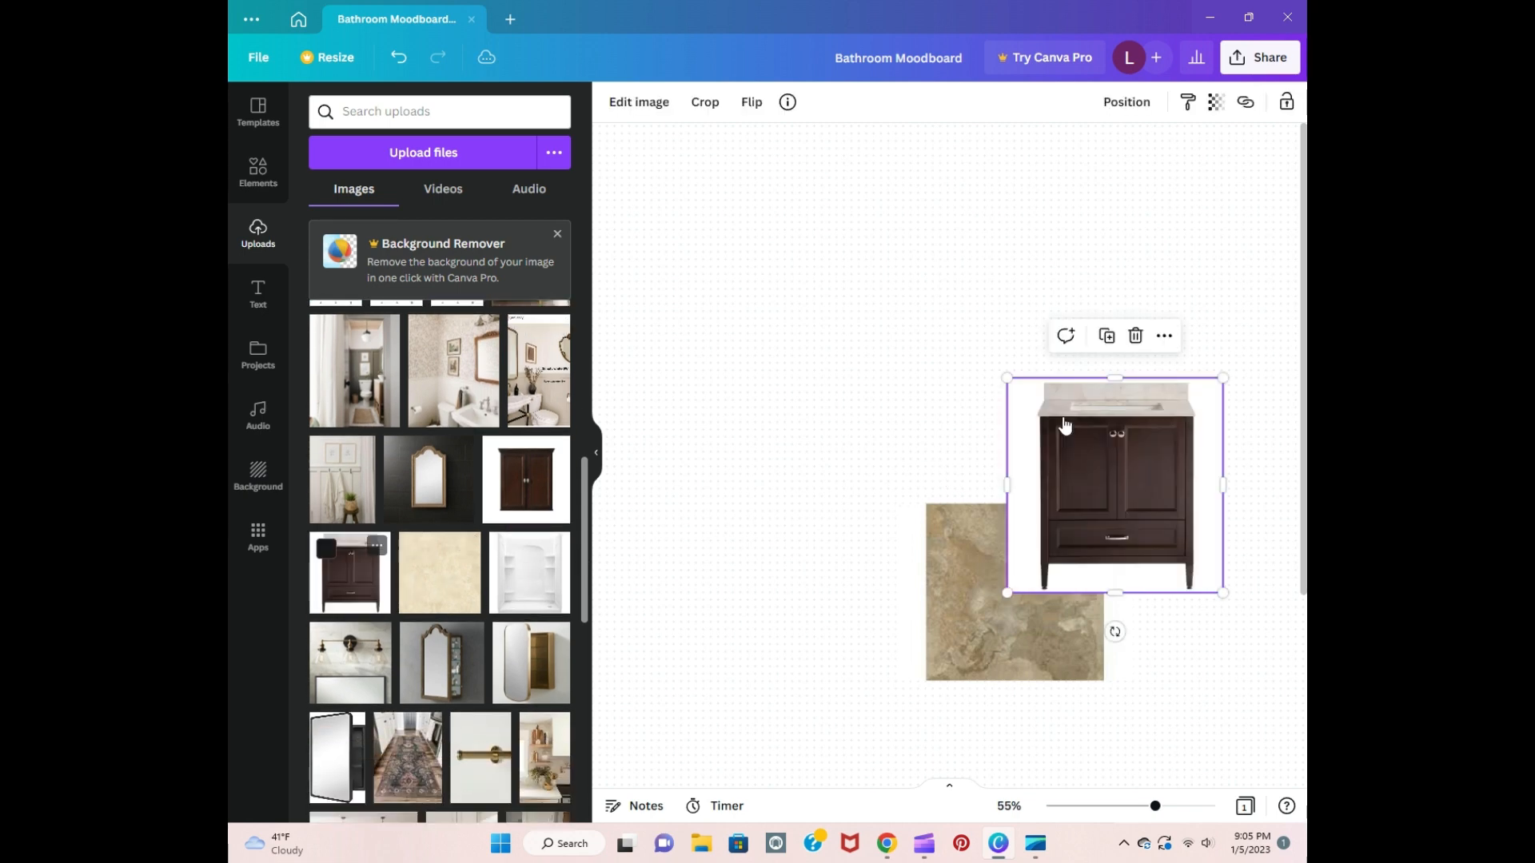
left_click_drag(1150, 501, 1189, 500)
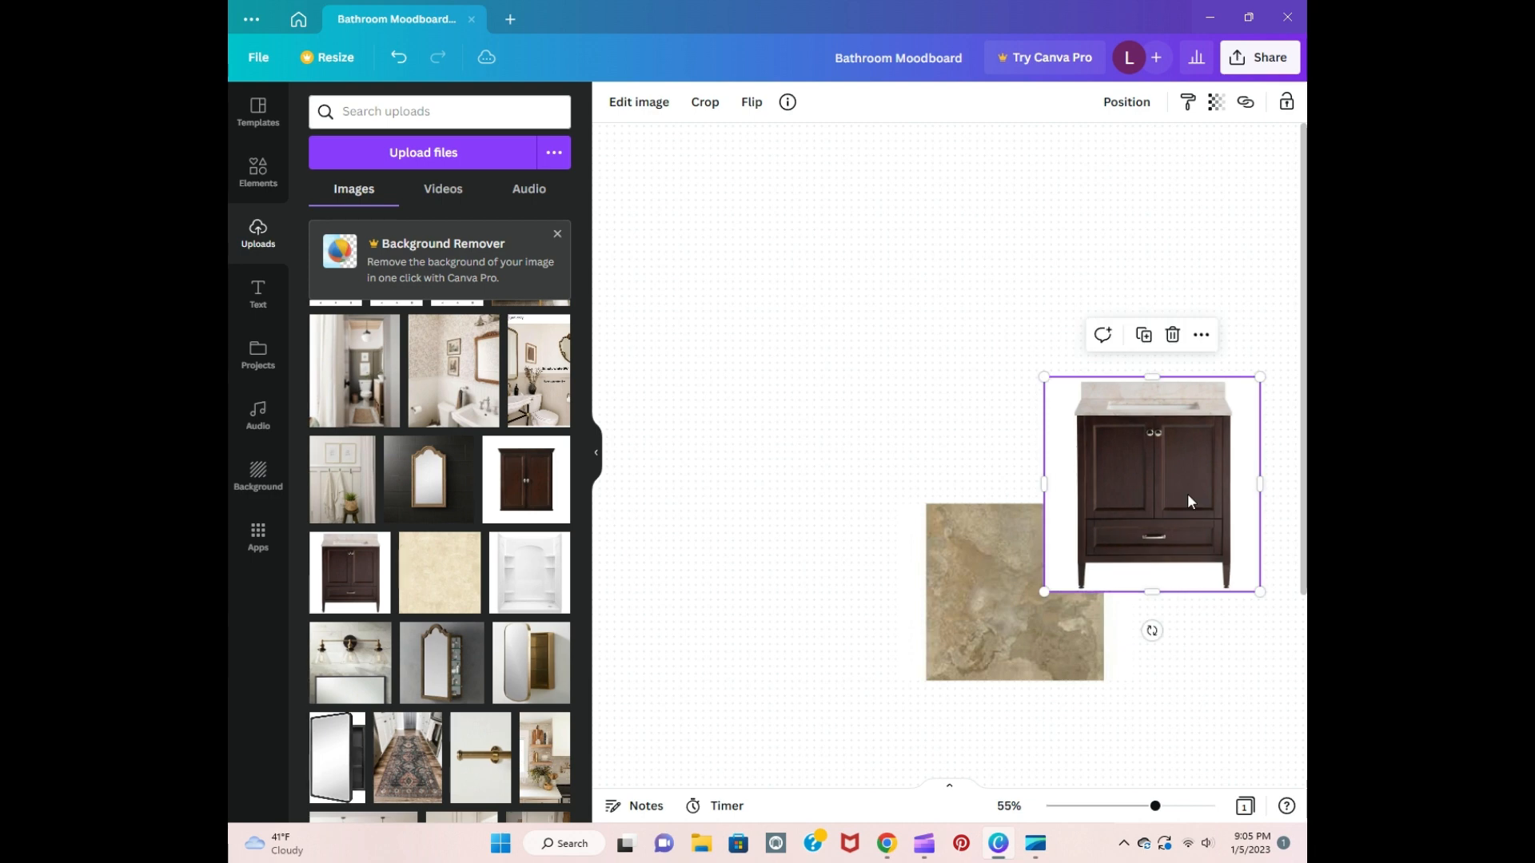
left_click(820, 462)
Step: Place the dark two-door wall cabinet image at the board's upper left and an enlarged white shower stall image below it
left_click_drag(500, 456, 845, 374)
left_click_drag(910, 438, 827, 371)
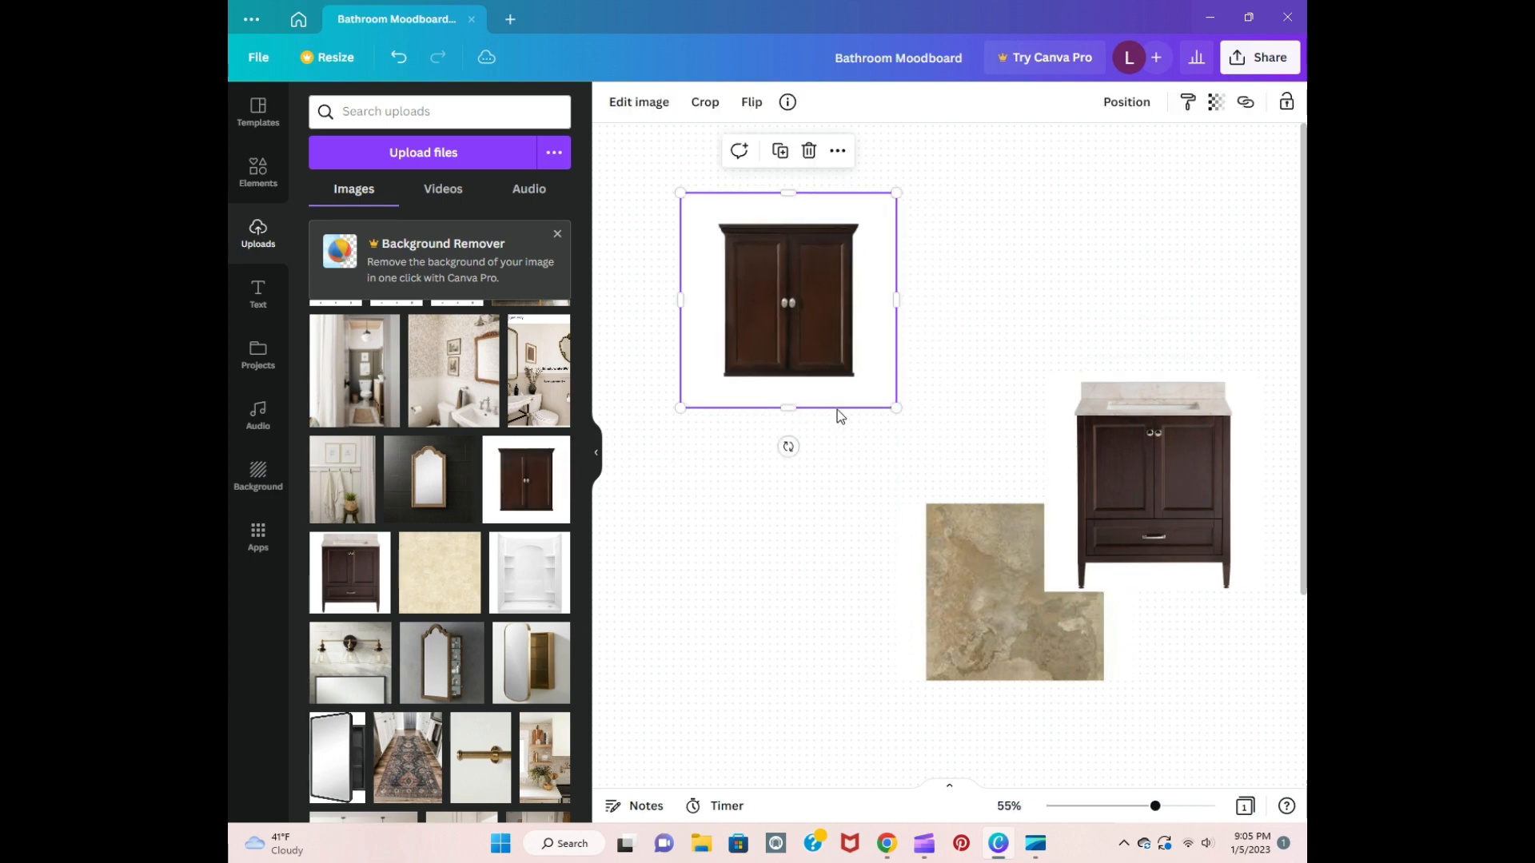
left_click_drag(533, 589, 771, 631)
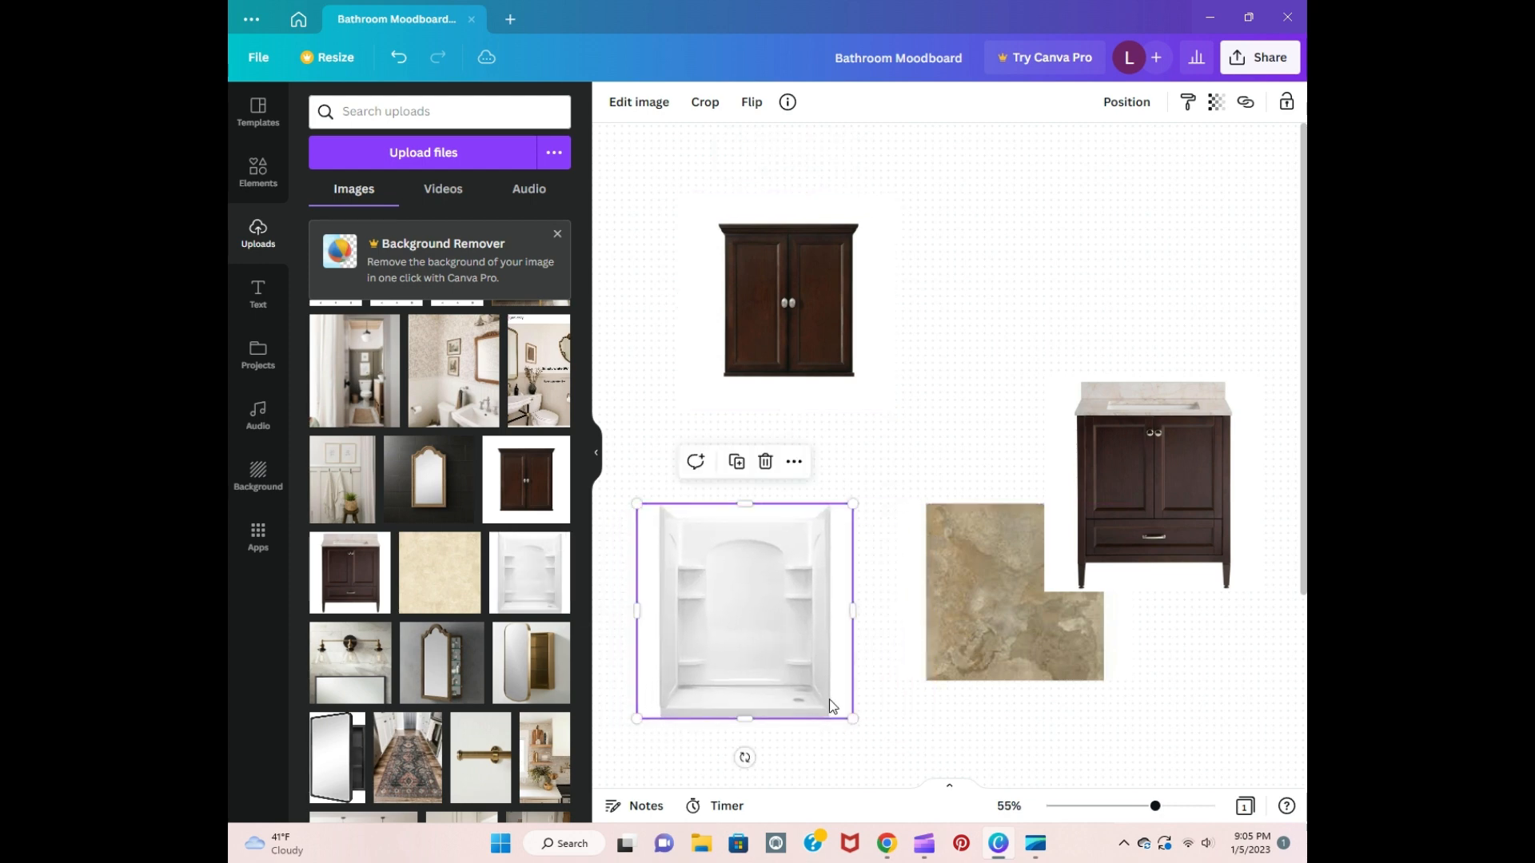
left_click_drag(849, 715, 902, 766)
left_click_drag(841, 657, 825, 624)
left_click(1201, 689)
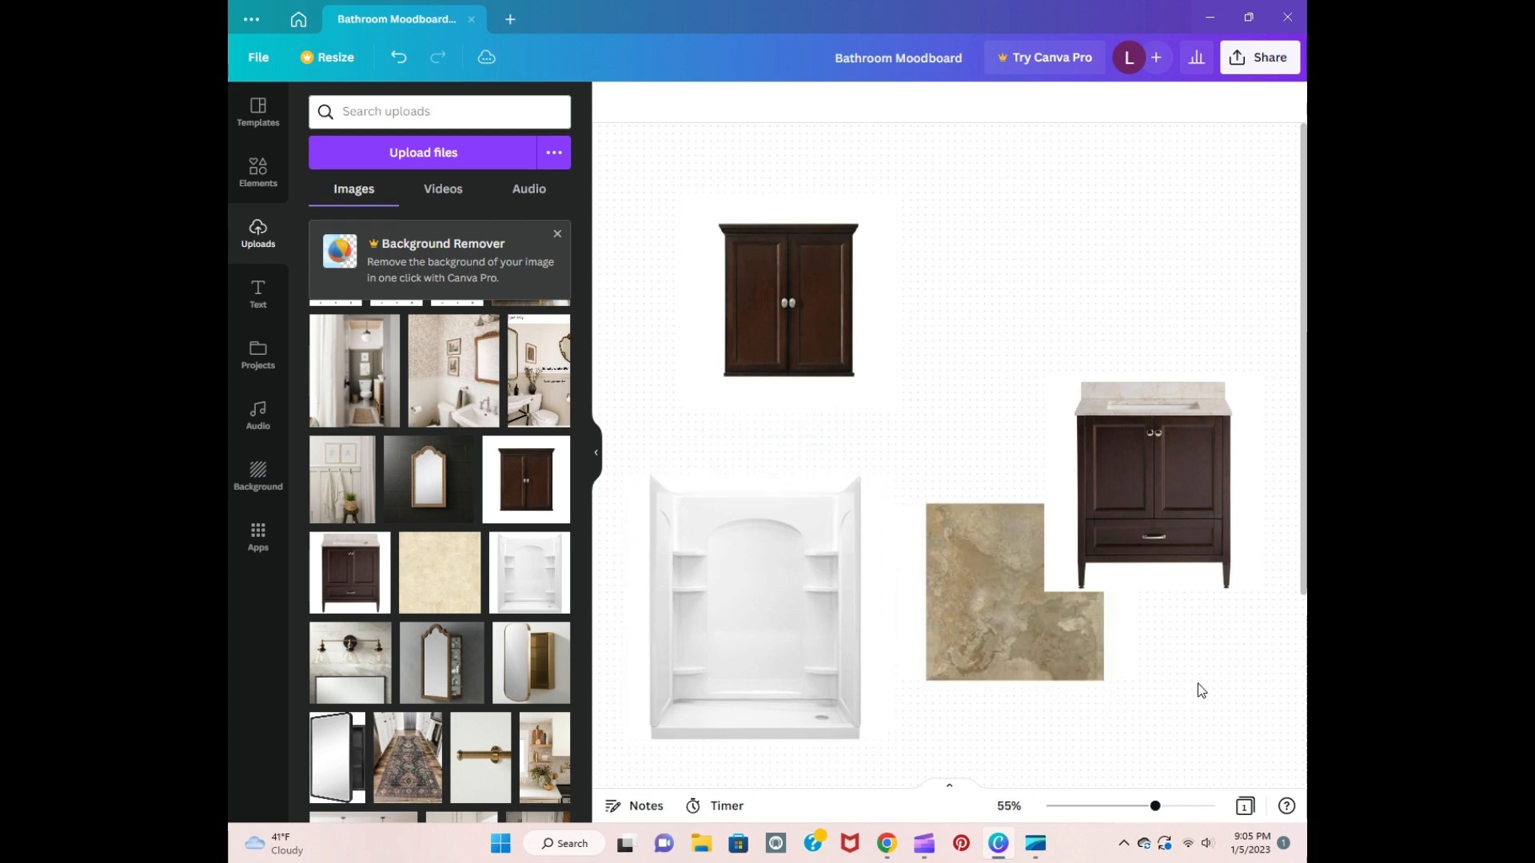
Step: Enlarge the stone tile image slightly toward the lower left and shift the wall cabinet image slightly upward
left_click(963, 627)
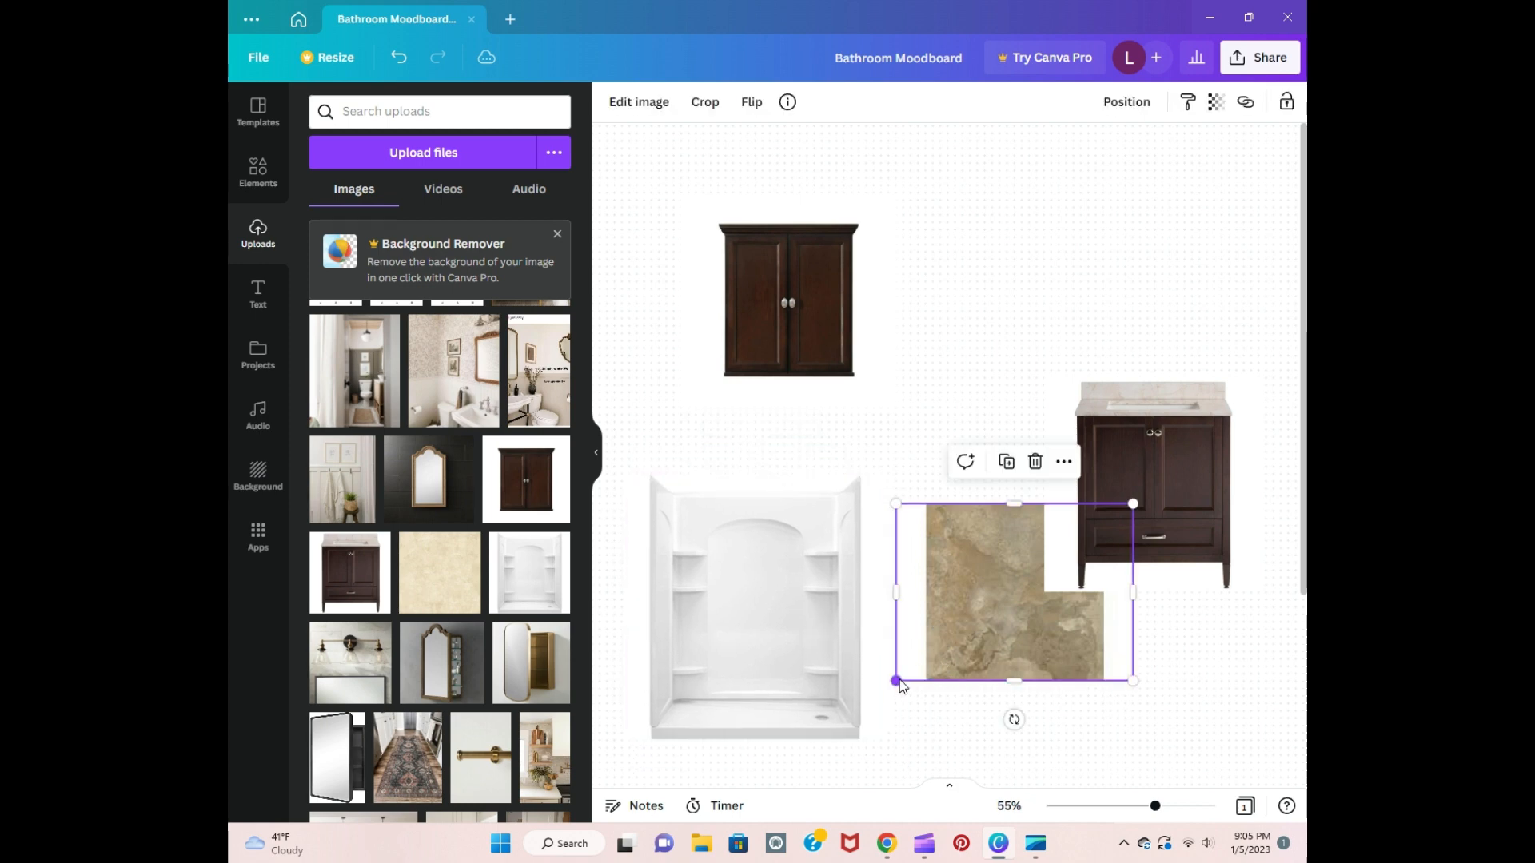
left_click_drag(899, 685, 898, 704)
left_click(1134, 267)
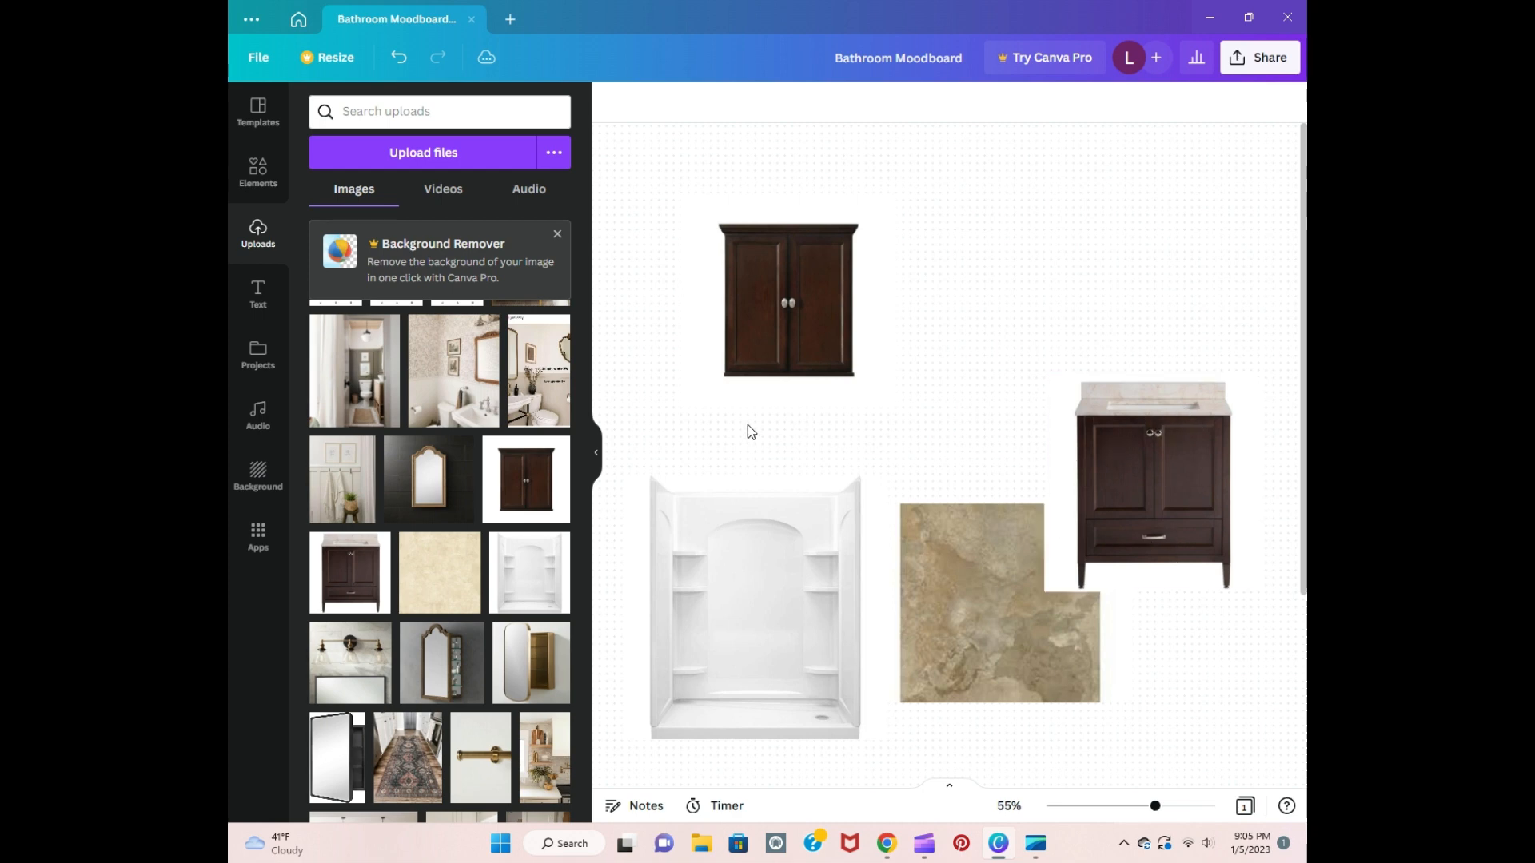
left_click_drag(754, 358, 736, 326)
left_click(681, 460)
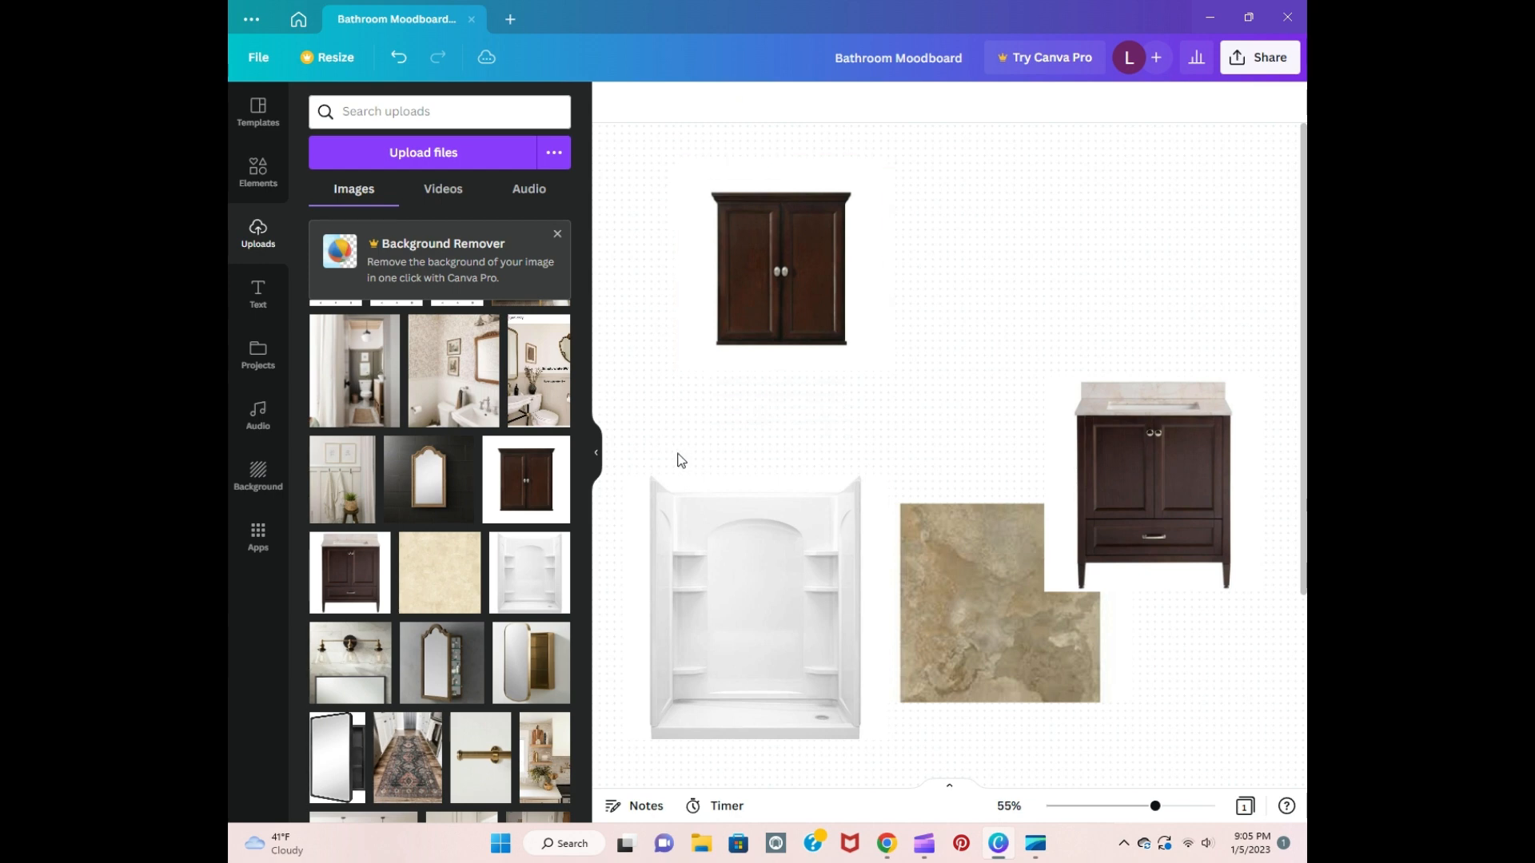
Step: Add the gold-framed oval mirror cabinet image, shrink it and place it between the wall cabinet and the vanity
scroll(549, 539, "down", 3)
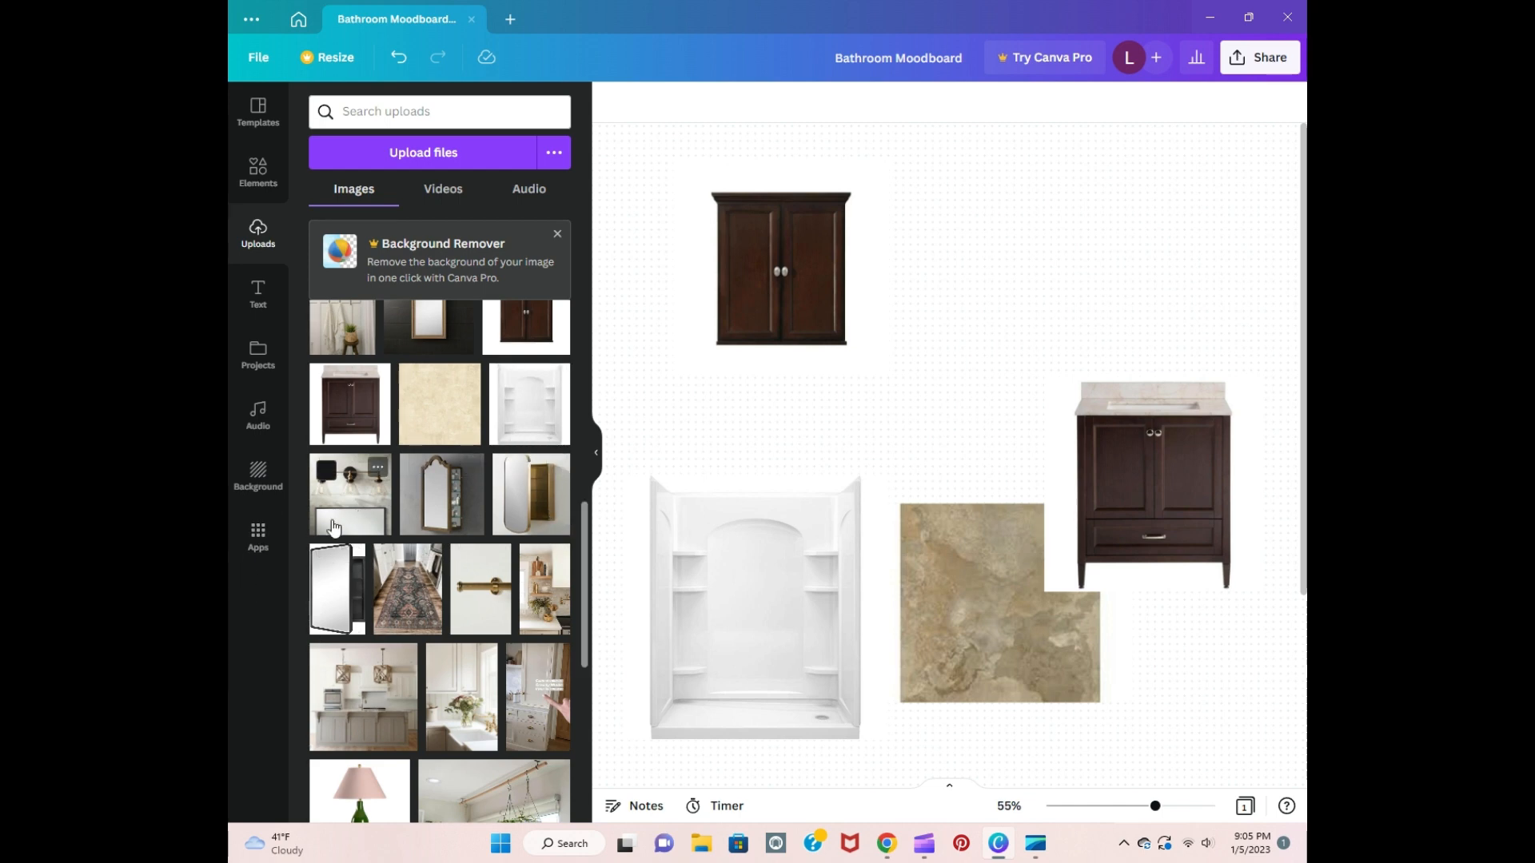
left_click(542, 505)
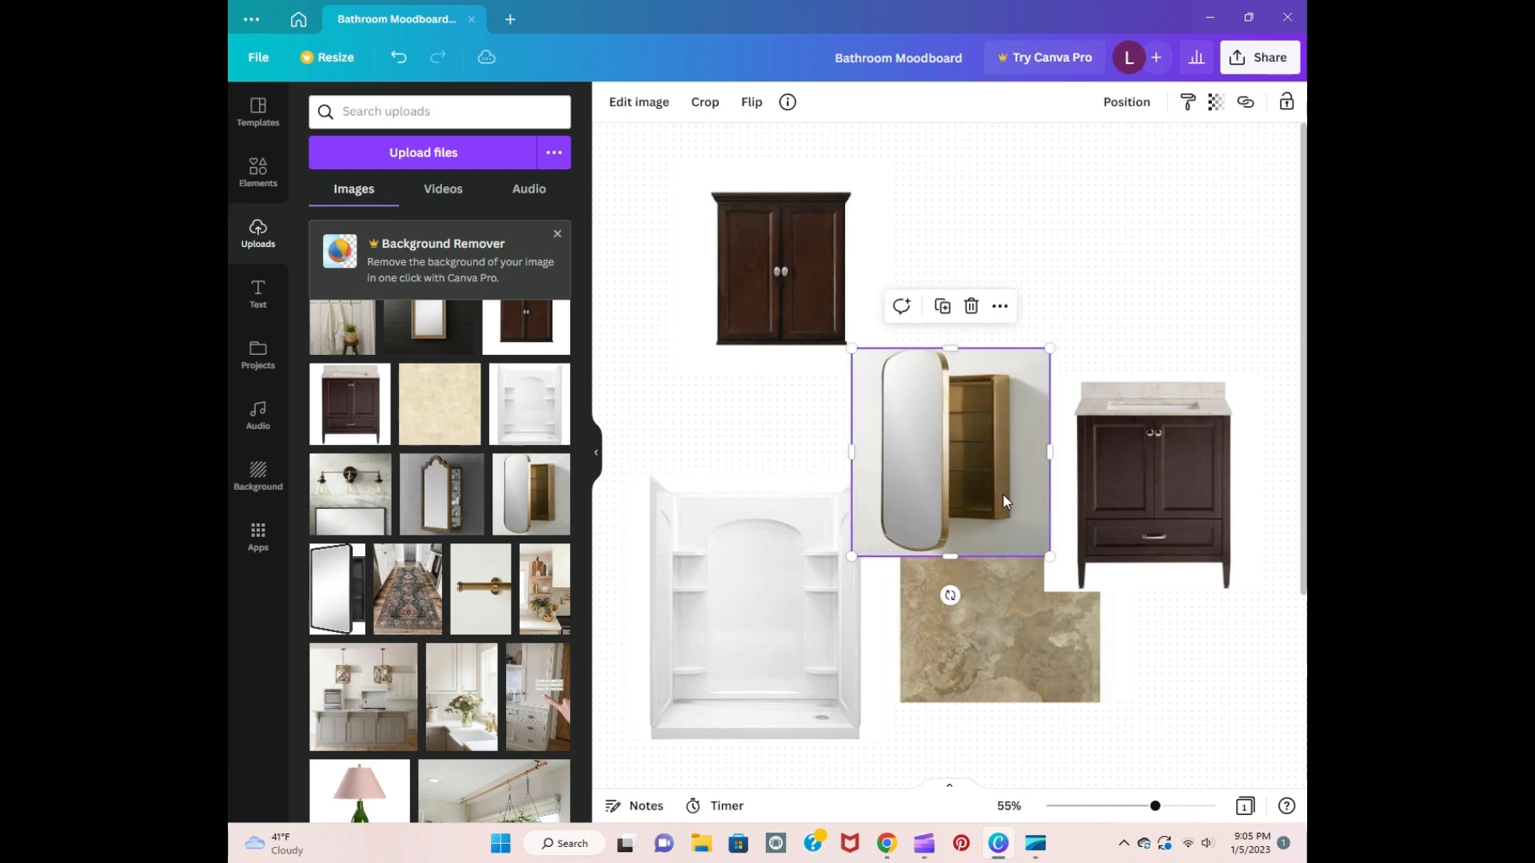
left_click_drag(1002, 492, 1084, 322)
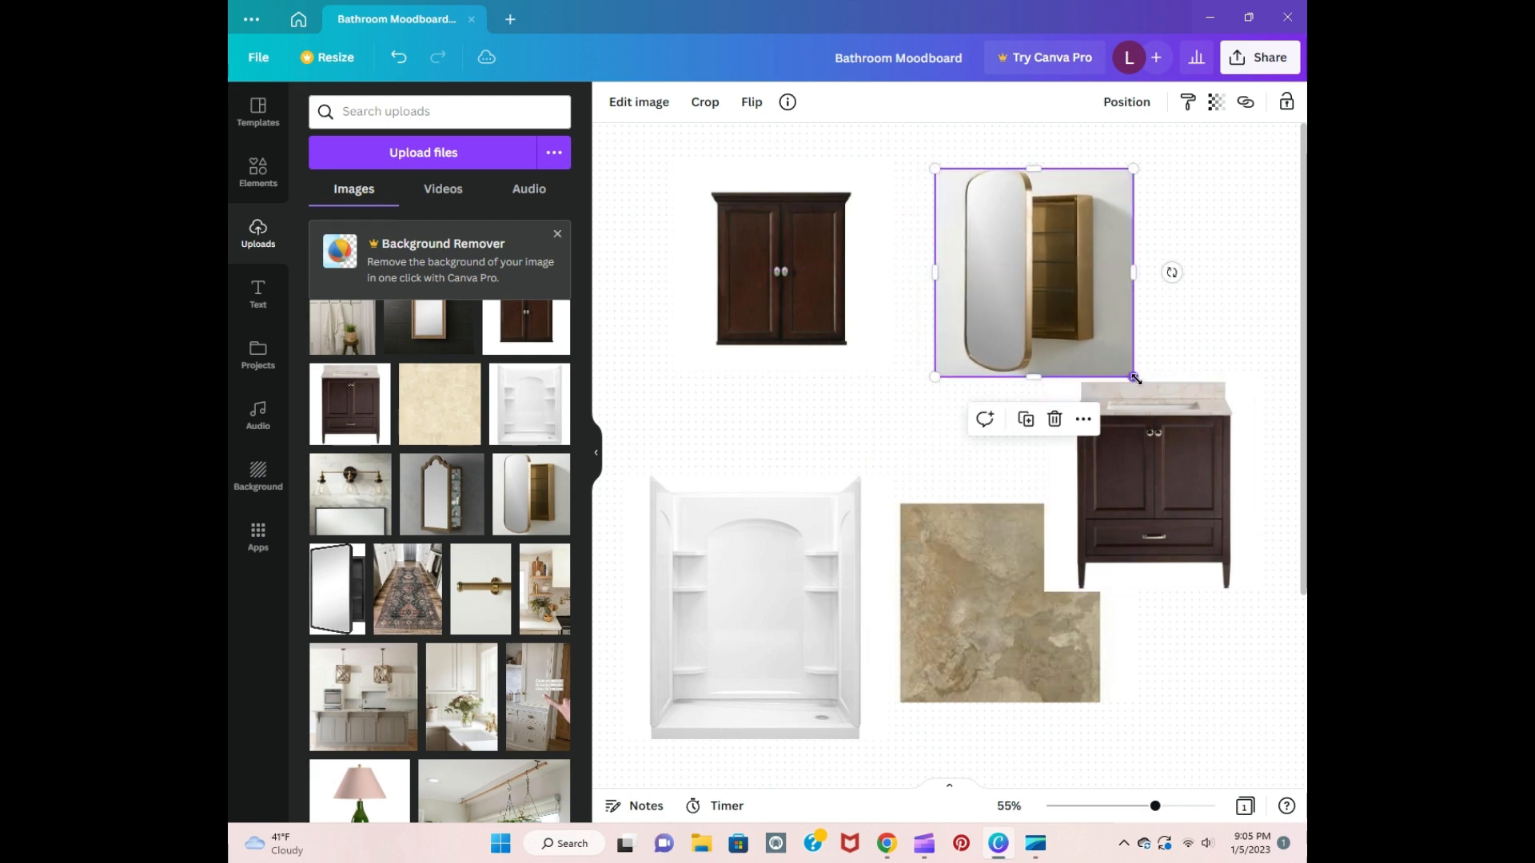
left_click_drag(1127, 369, 1044, 324)
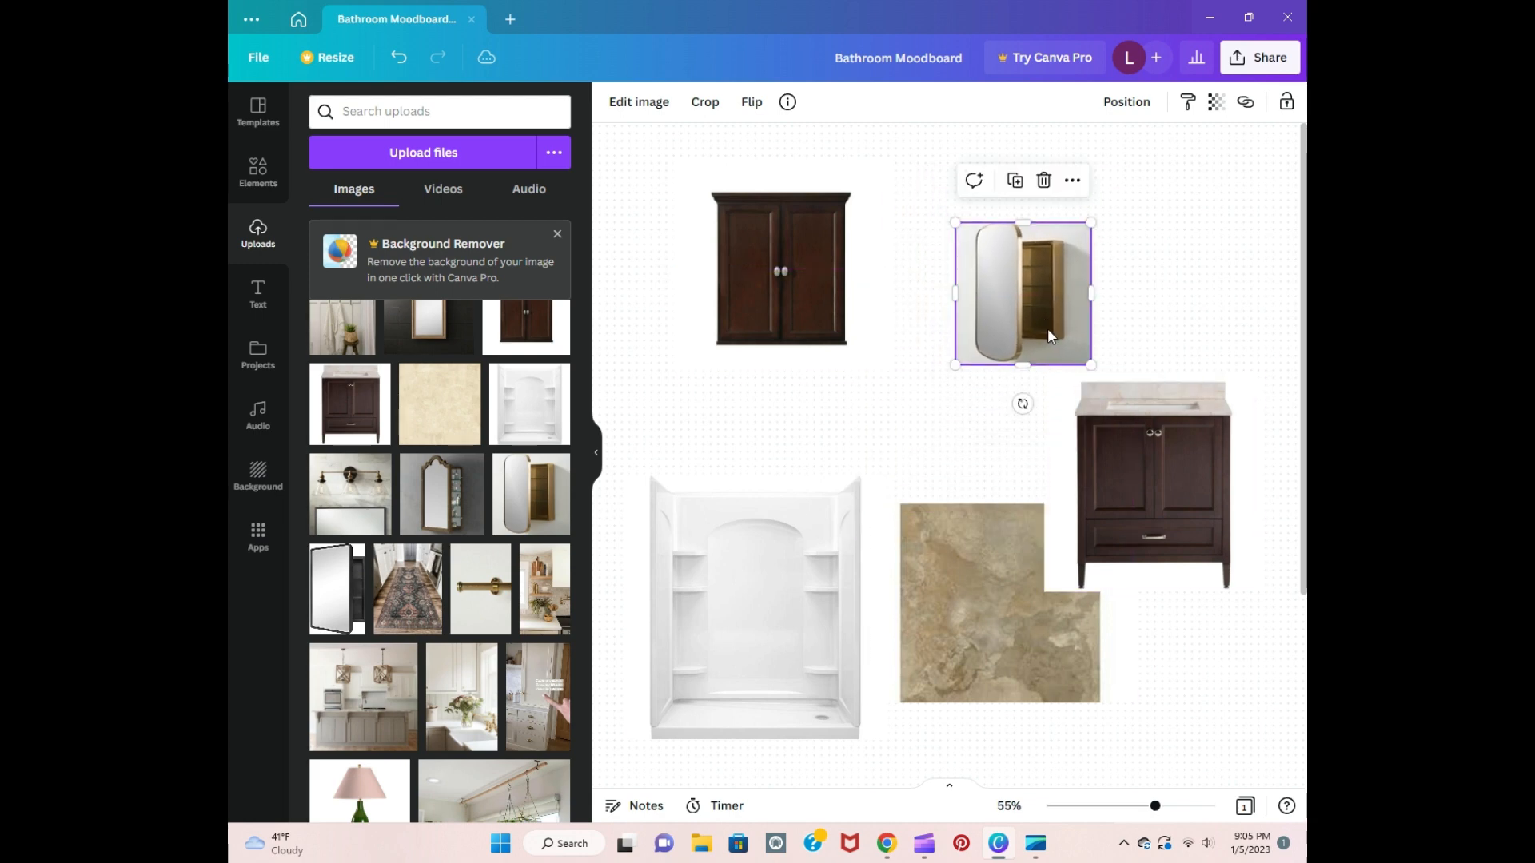
Step: Add the black-framed mirror cabinet image, shrink it and place it to the right of the gold-framed one, above the vanity
left_click(335, 589)
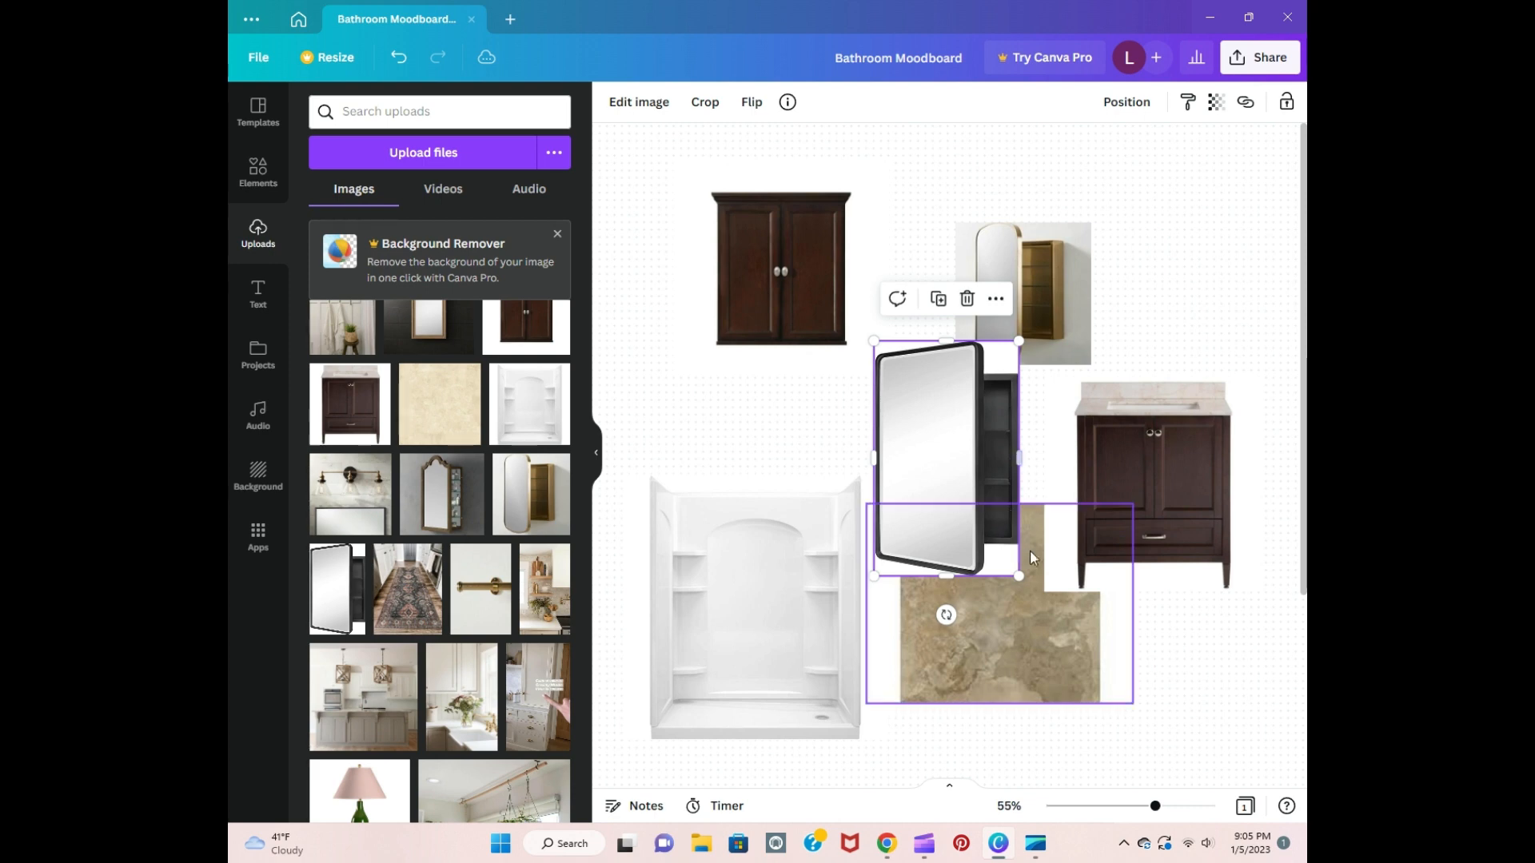
left_click_drag(1020, 577, 977, 518)
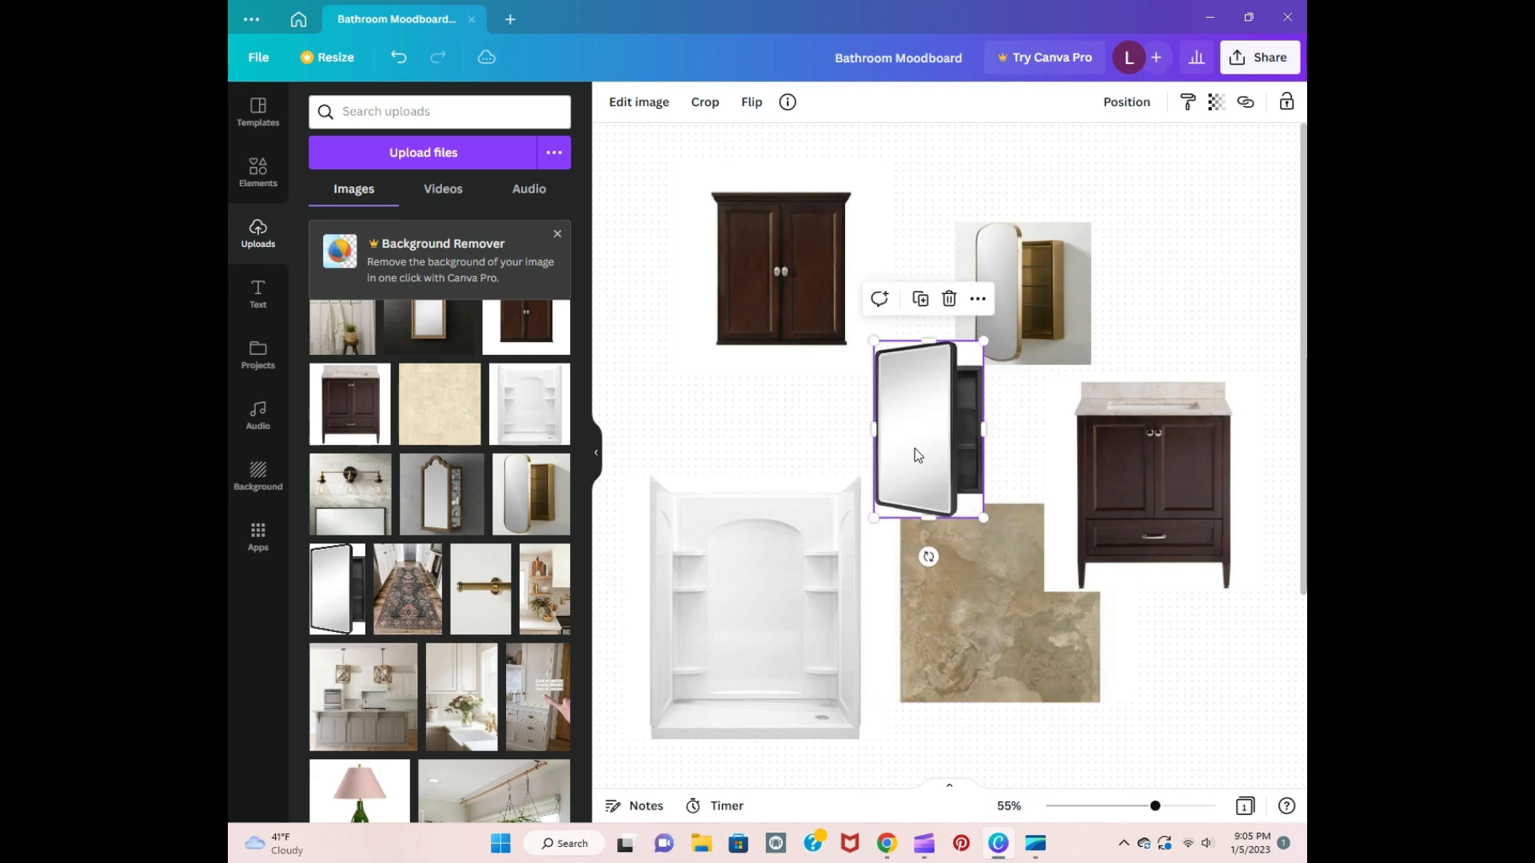
left_click_drag(915, 448, 1174, 305)
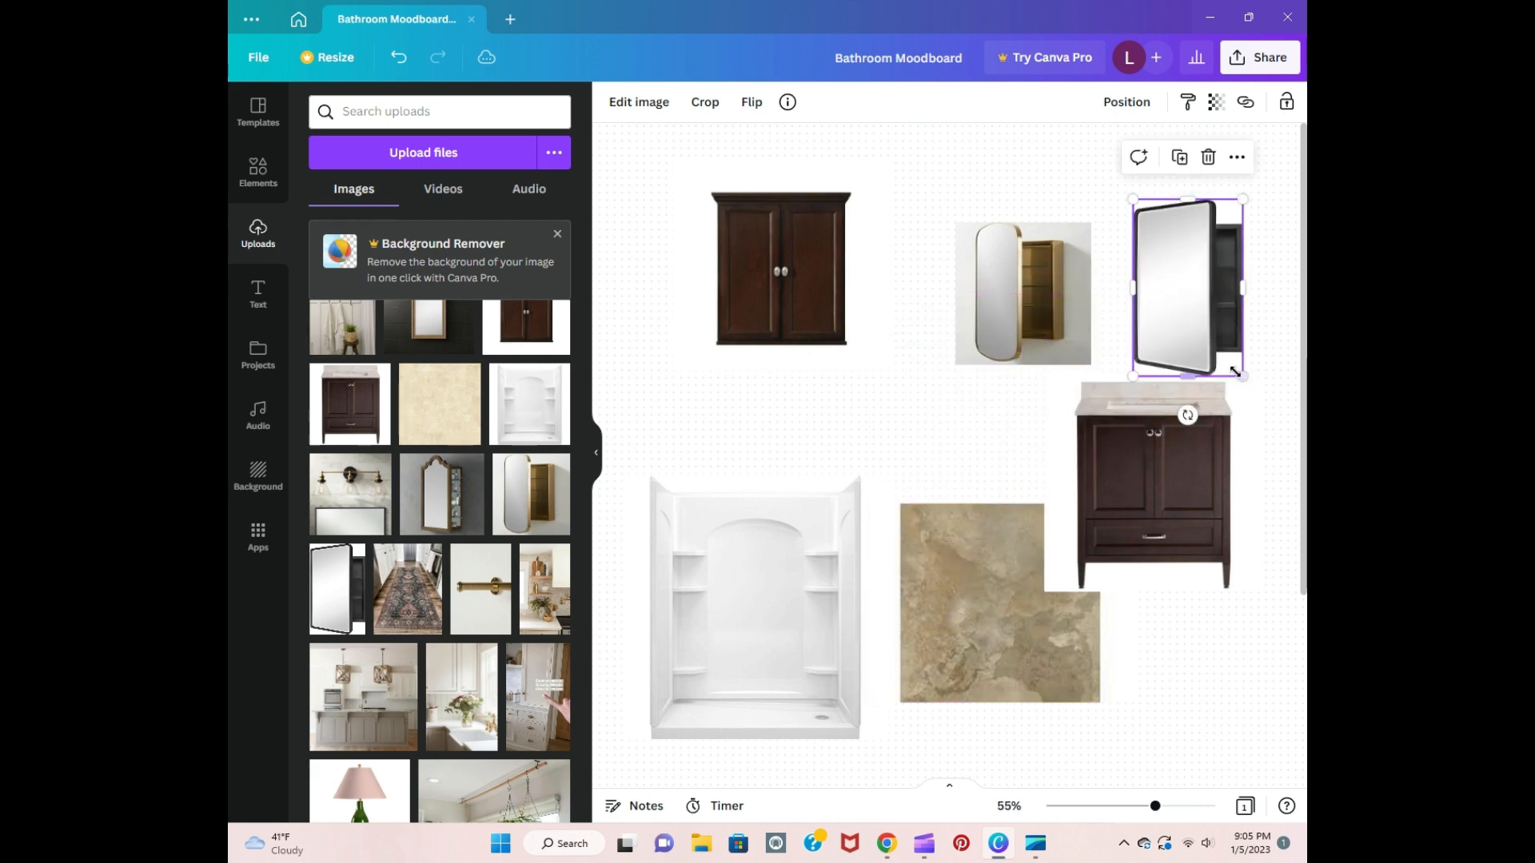
left_click_drag(1240, 374, 1229, 357)
left_click_drag(1202, 304, 1201, 313)
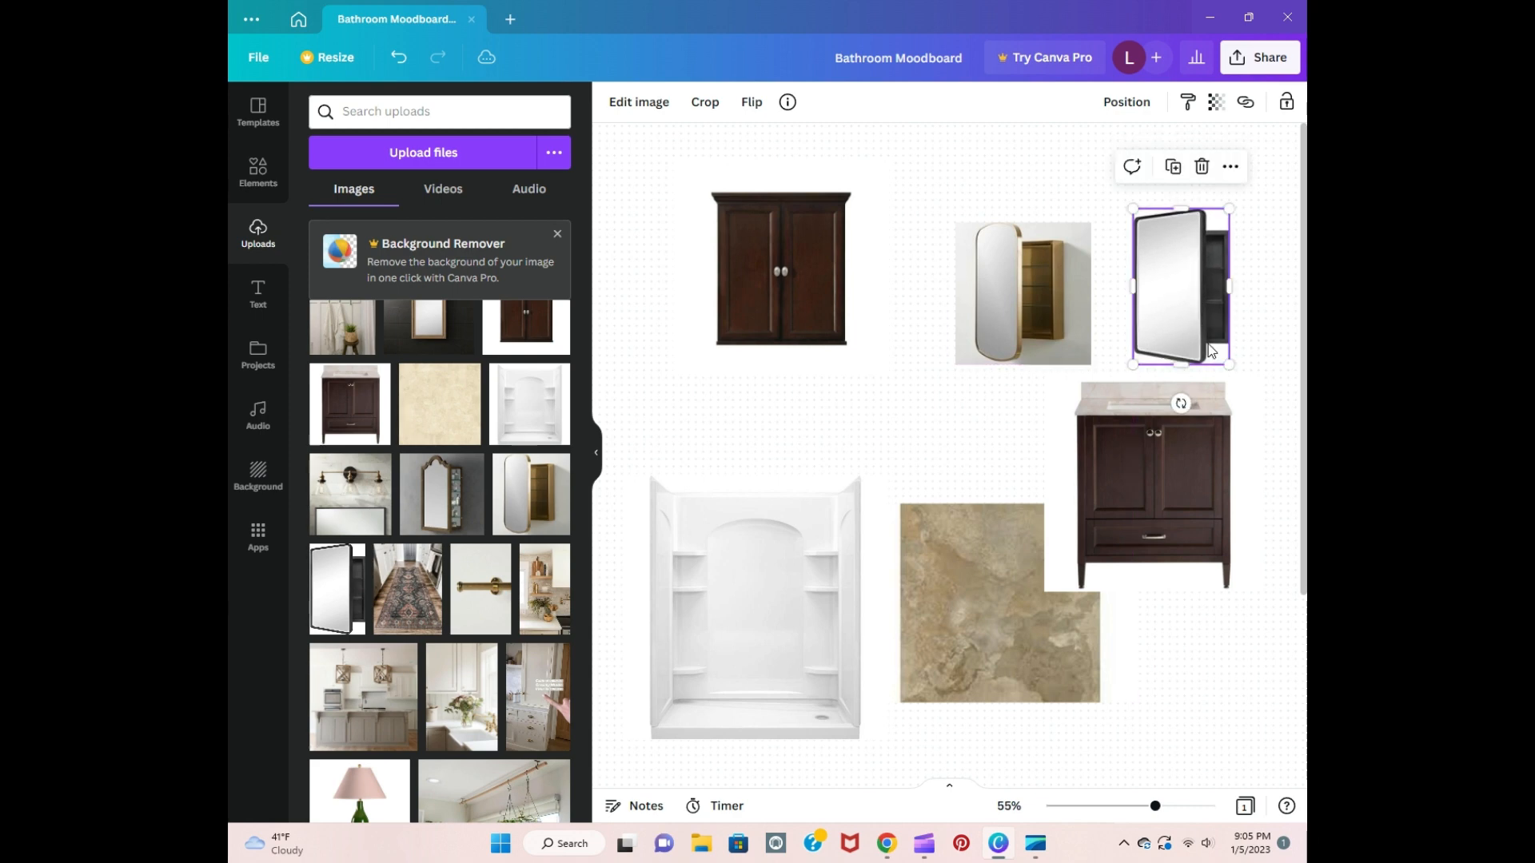
left_click(1267, 451)
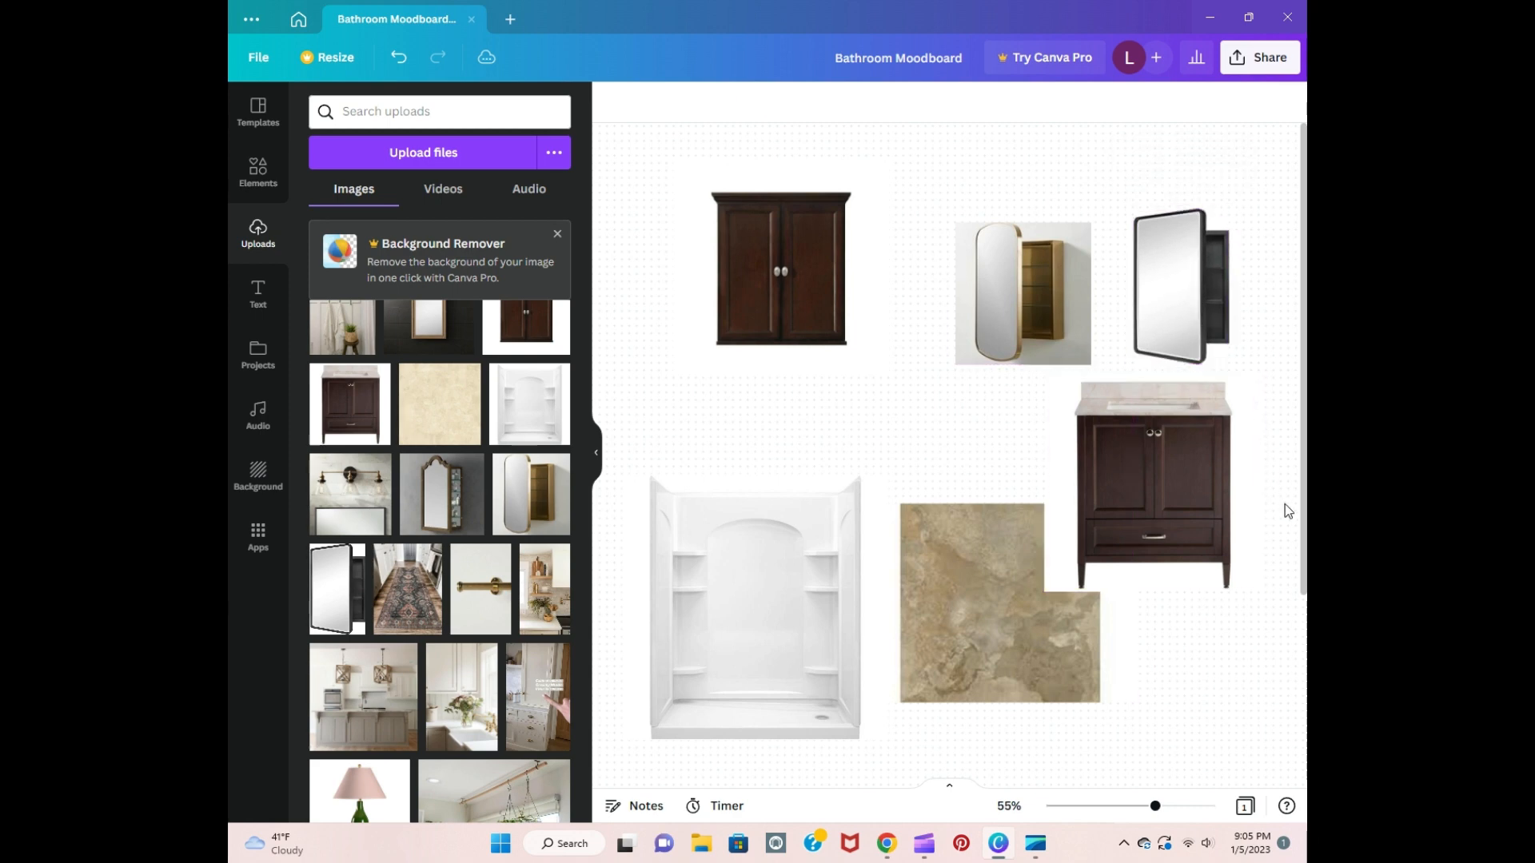
Step: Delete the gold-framed oval mirror cabinet image from the whiteboard
left_click(1008, 286)
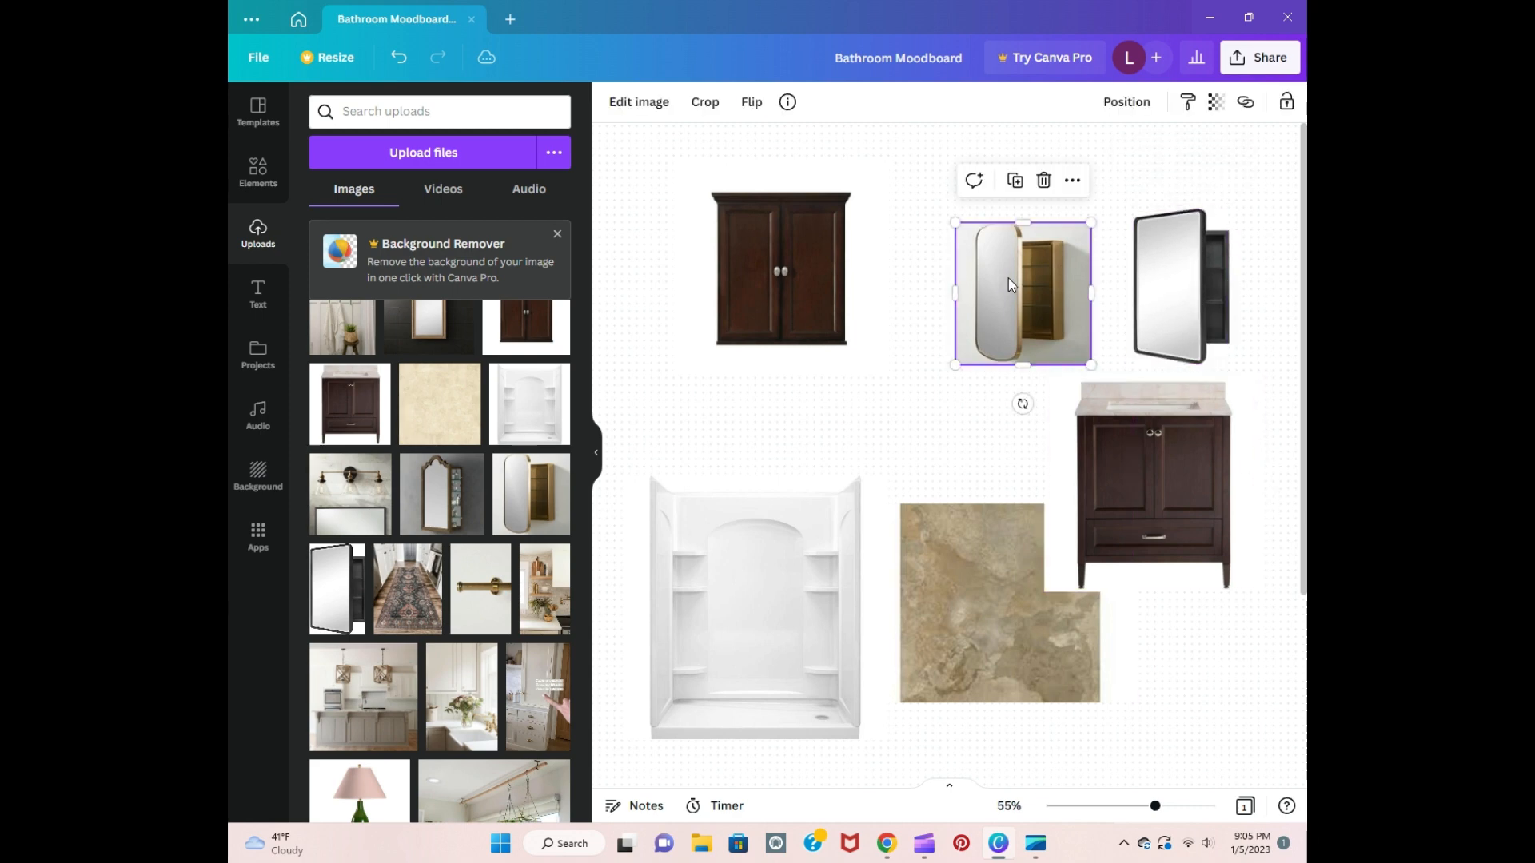
left_click(1044, 166)
Step: Centre the black-framed mirror cabinet above the vanity and enlarge it slightly, leaving a small gap between them
left_click(1183, 299)
left_click_drag(1185, 302, 1155, 302)
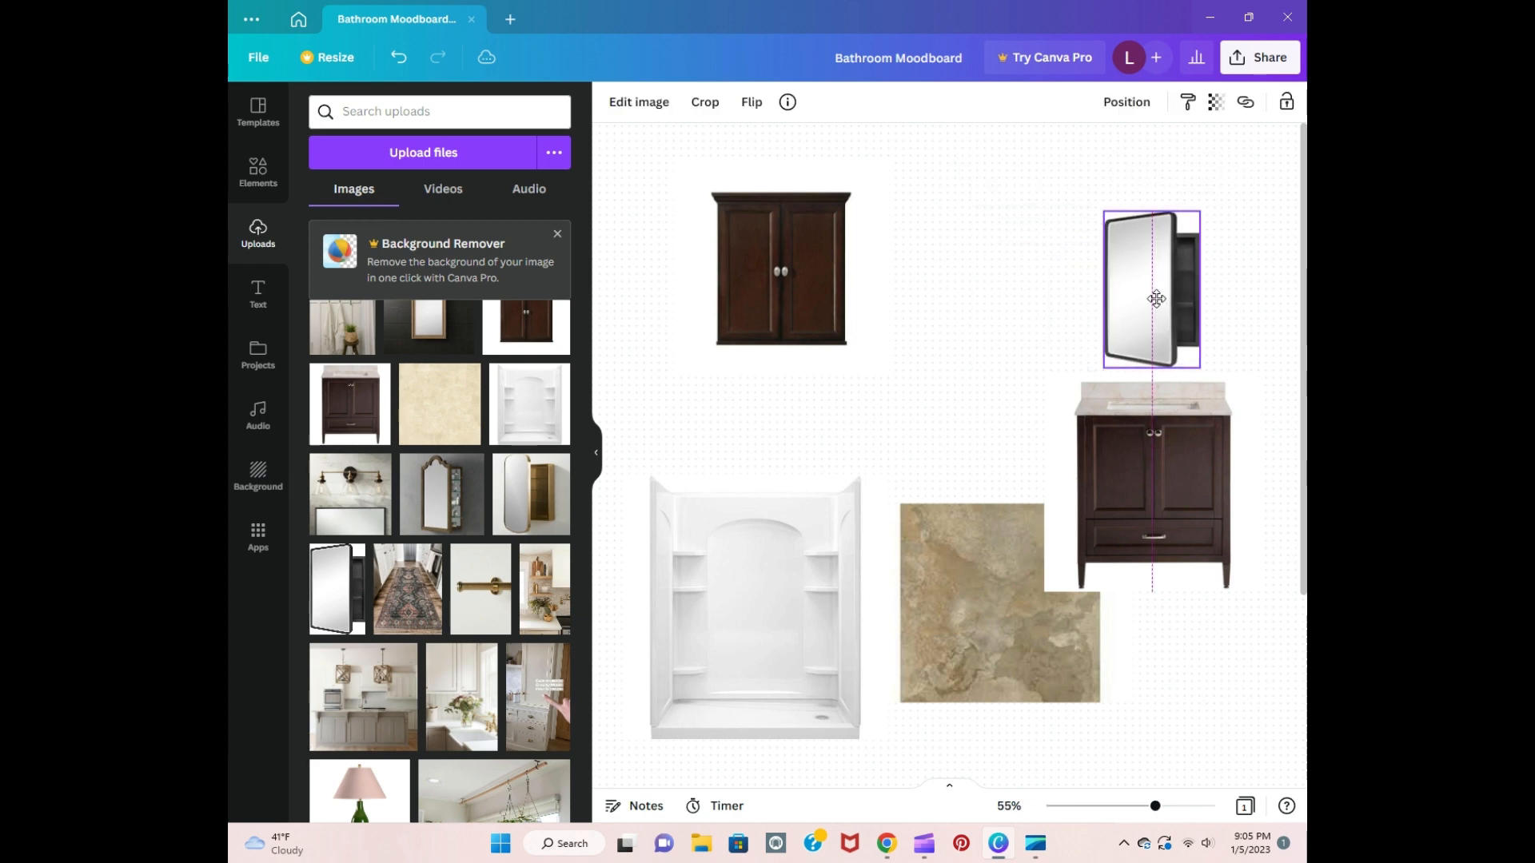
left_click_drag(1199, 361, 1208, 374)
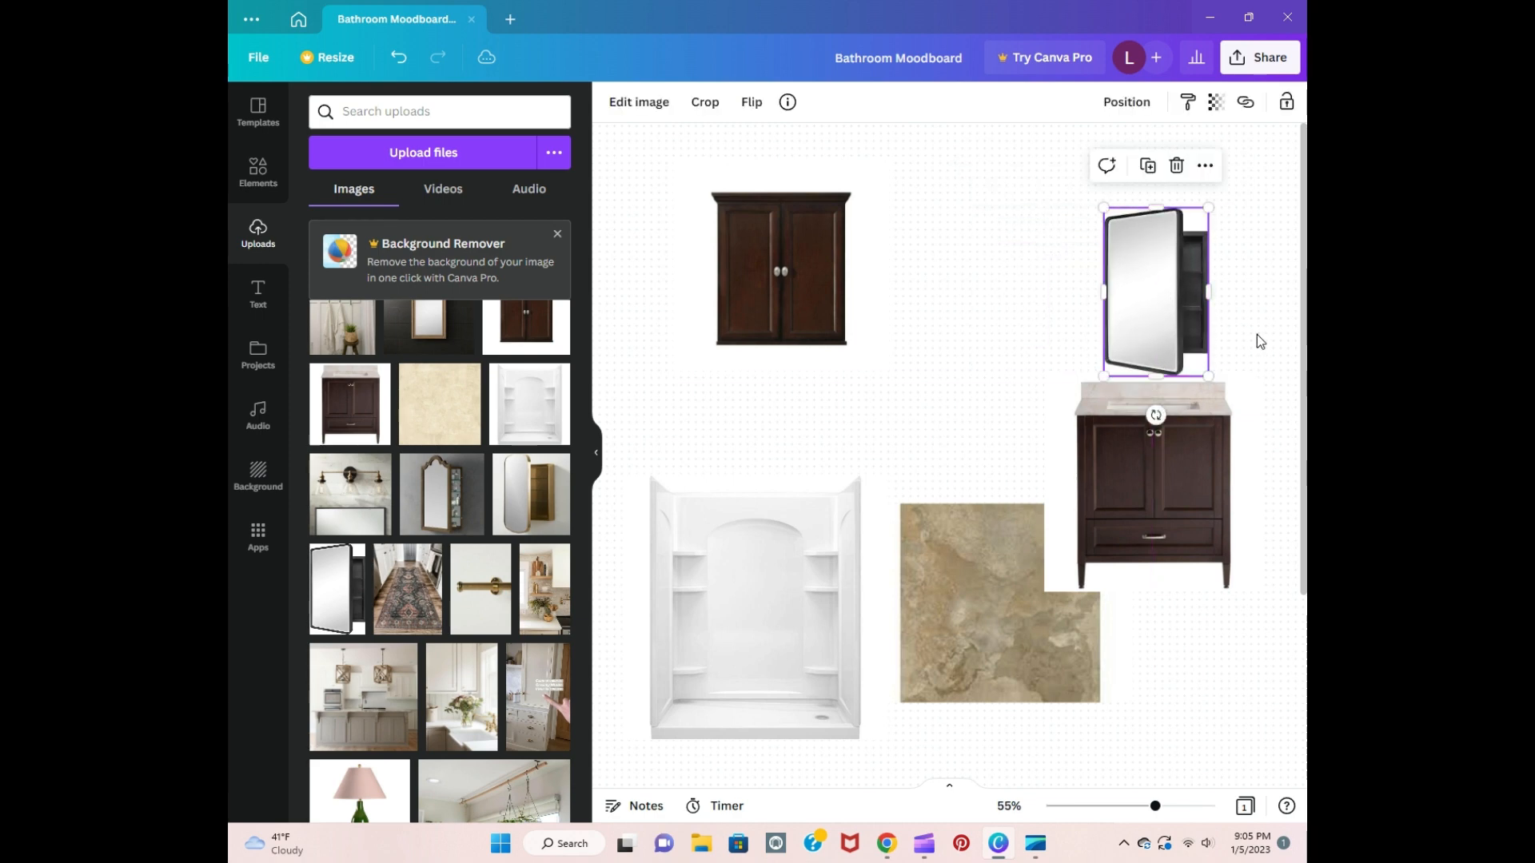
left_click(1257, 334)
left_click_drag(1161, 307, 1157, 299)
left_click(1238, 321)
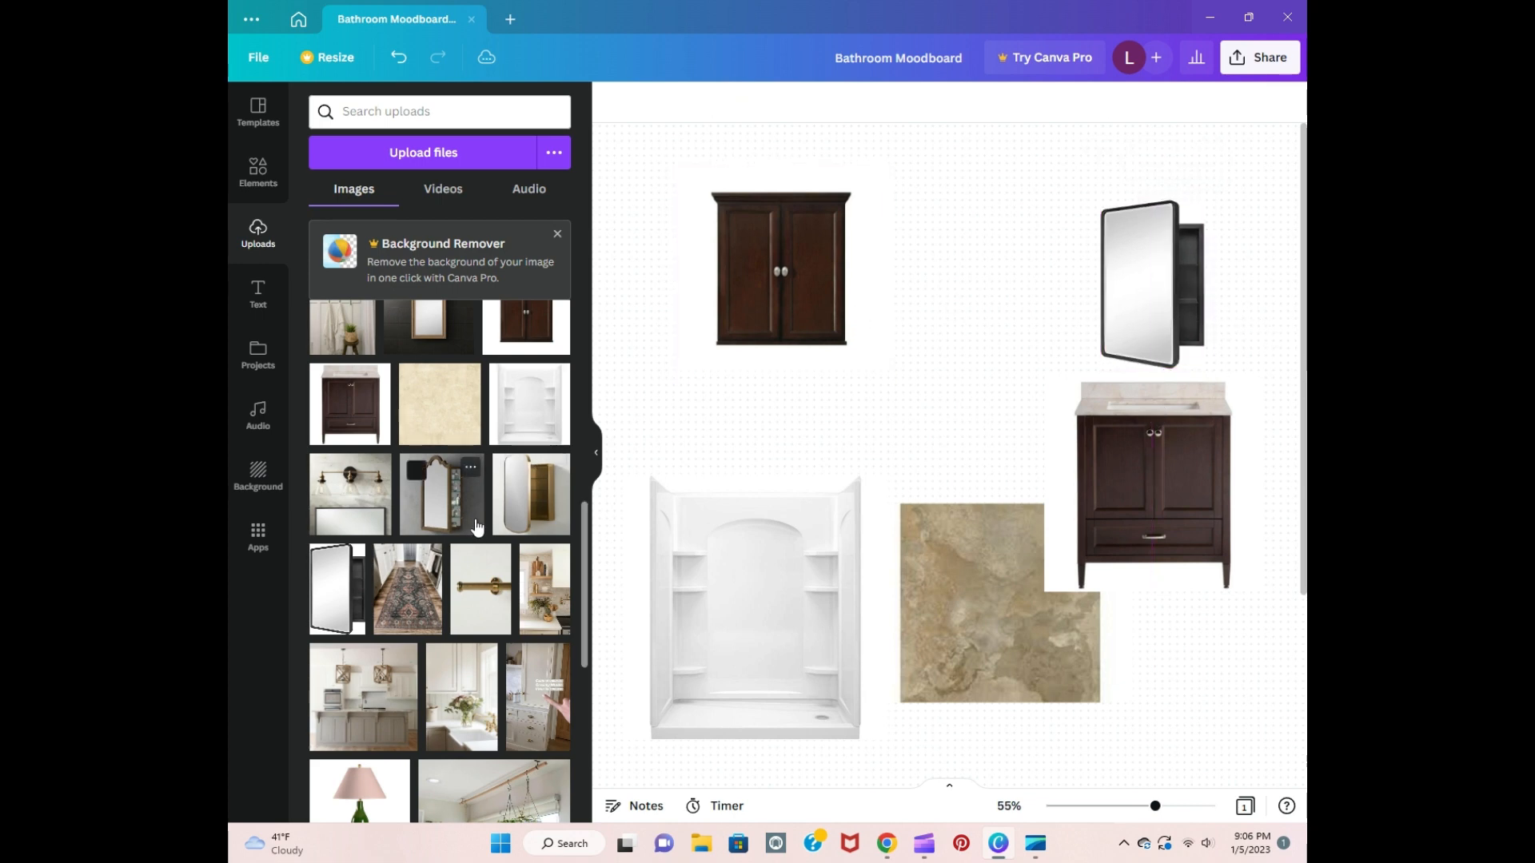
Step: Add the three-bulb brass and black vanity light image and crop away the mirror below it and the excess wall above
scroll(477, 526, "up", 2)
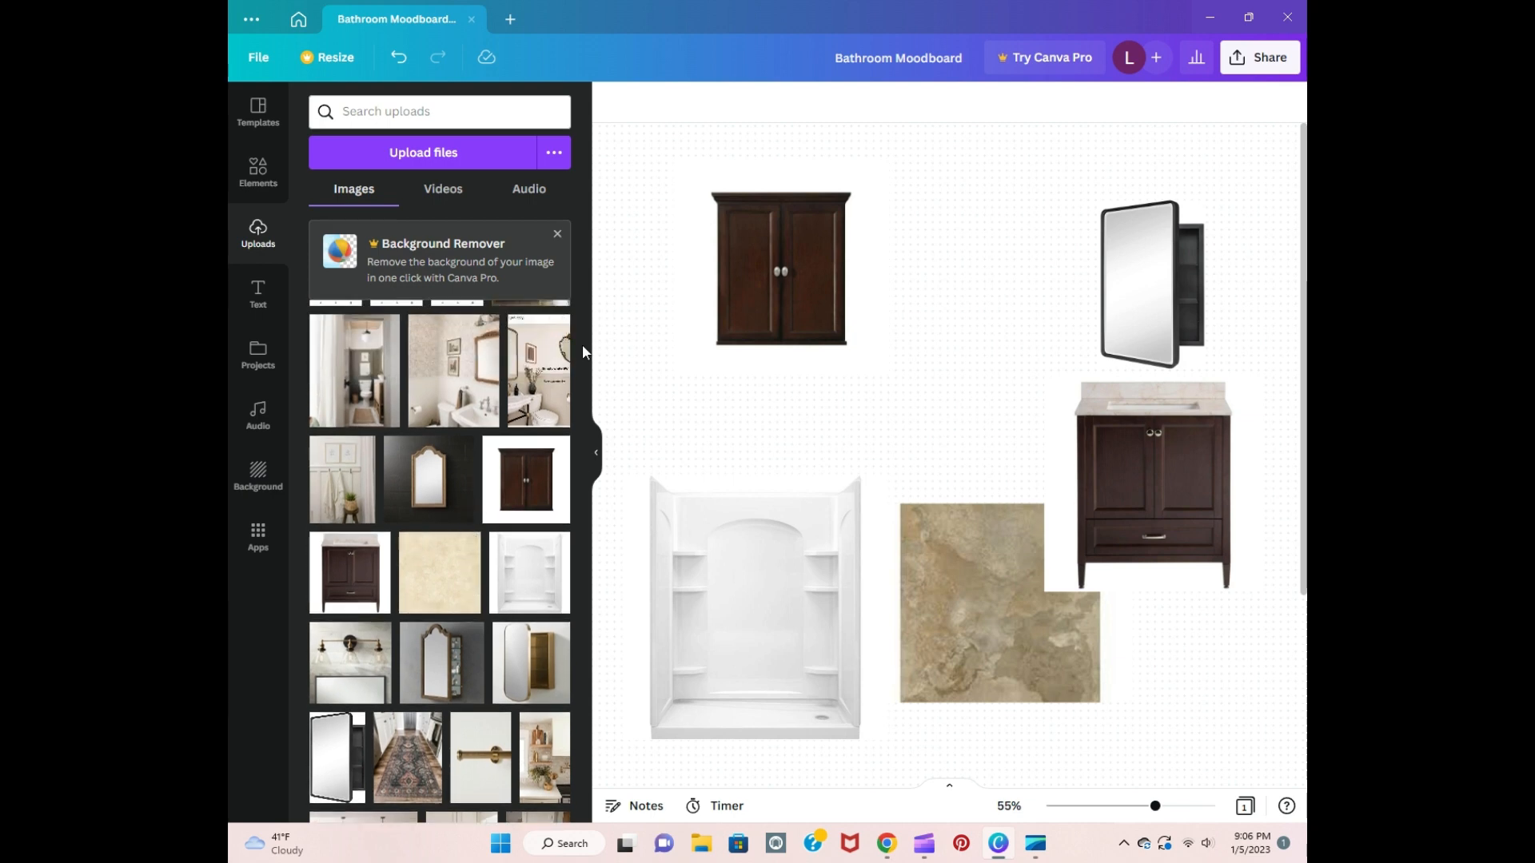
left_click(360, 666)
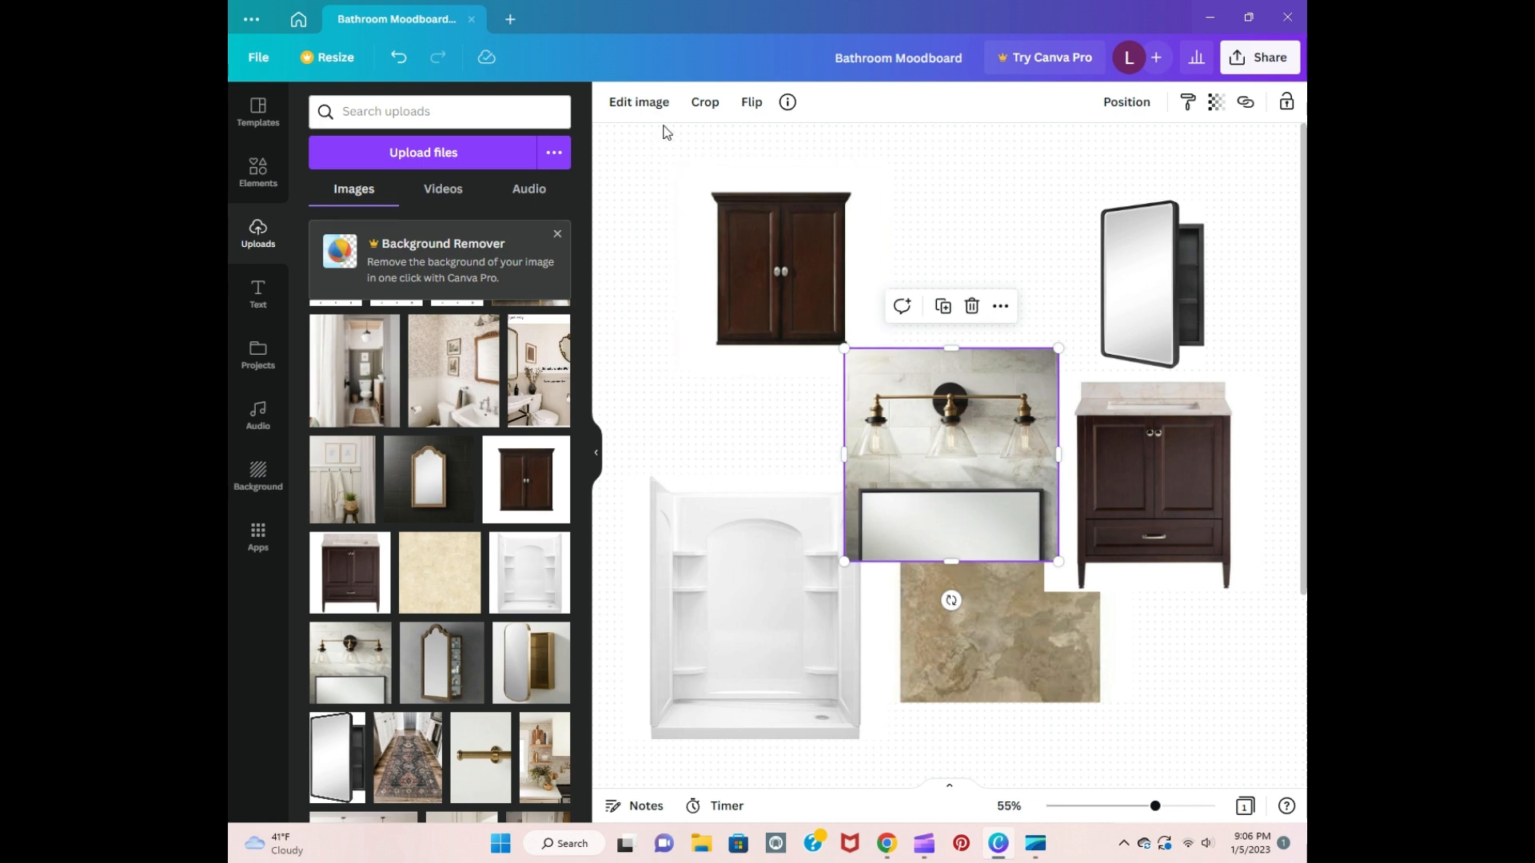
left_click(700, 107)
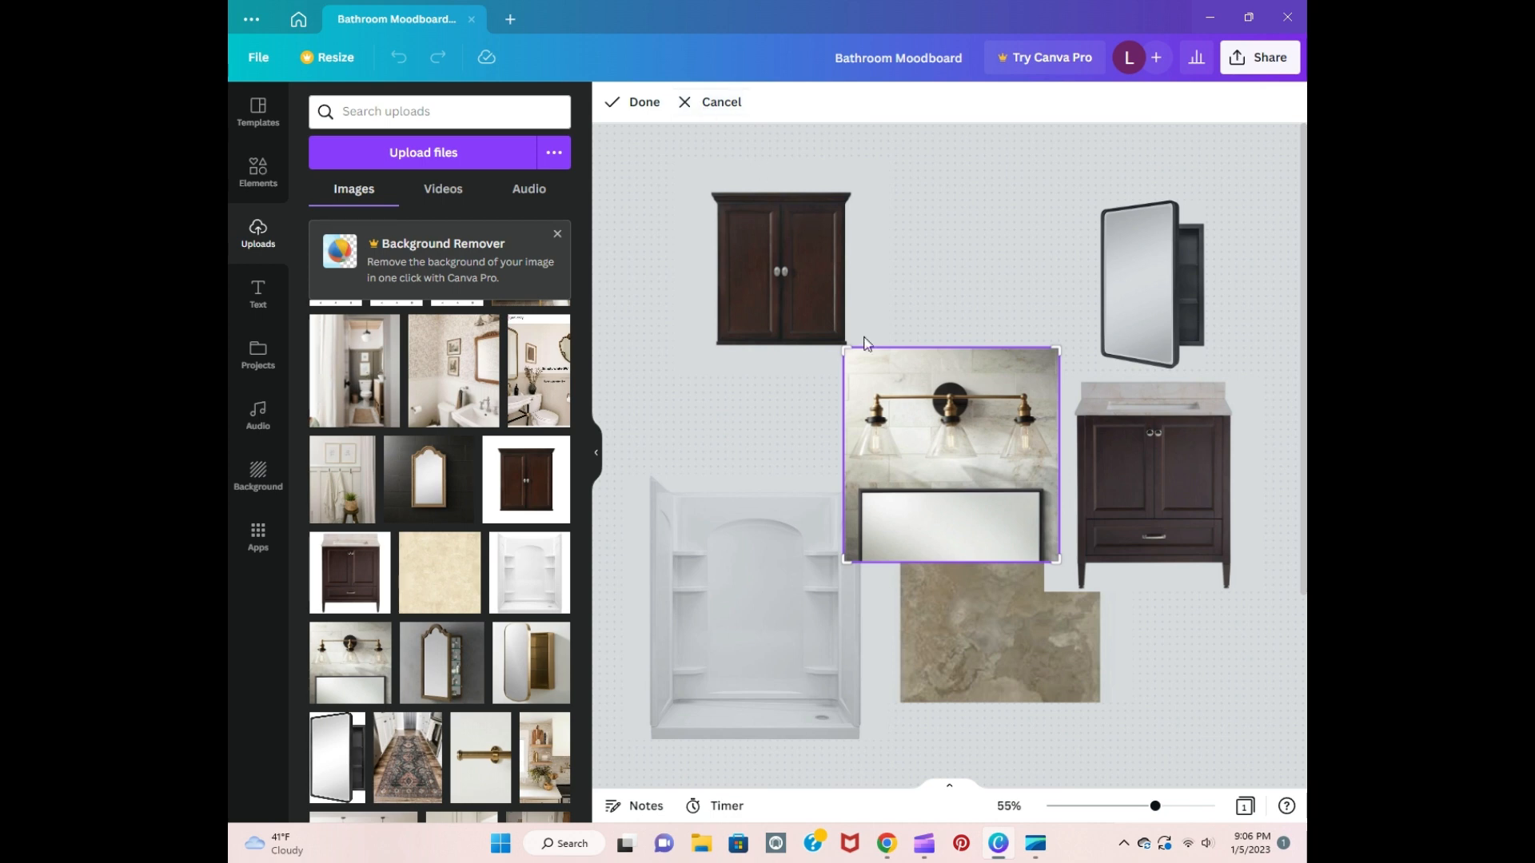
left_click_drag(1055, 556, 1057, 478)
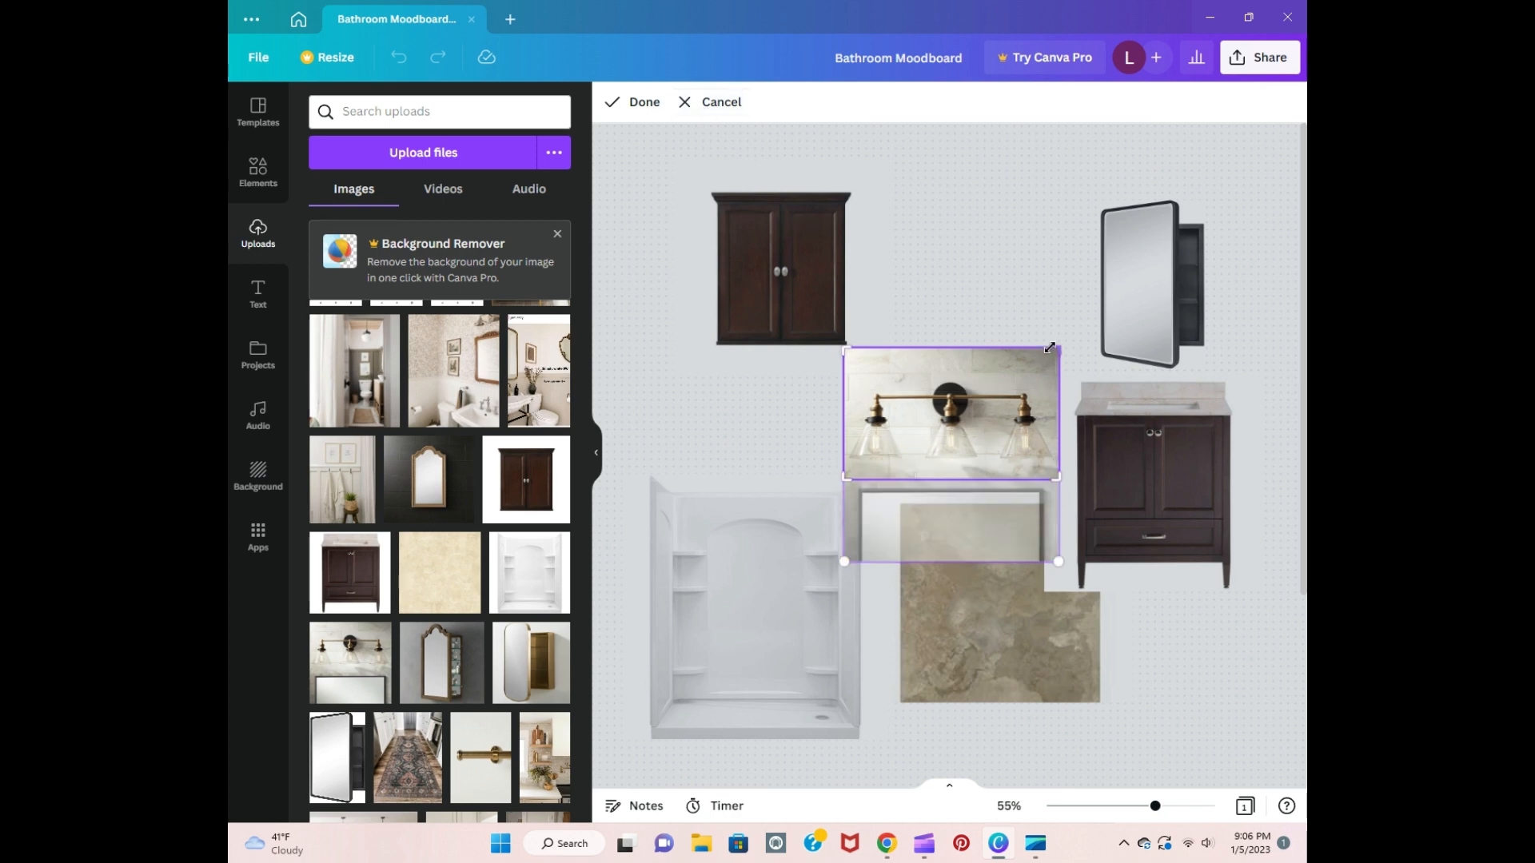
left_click_drag(1051, 349, 1053, 373)
left_click(1031, 312)
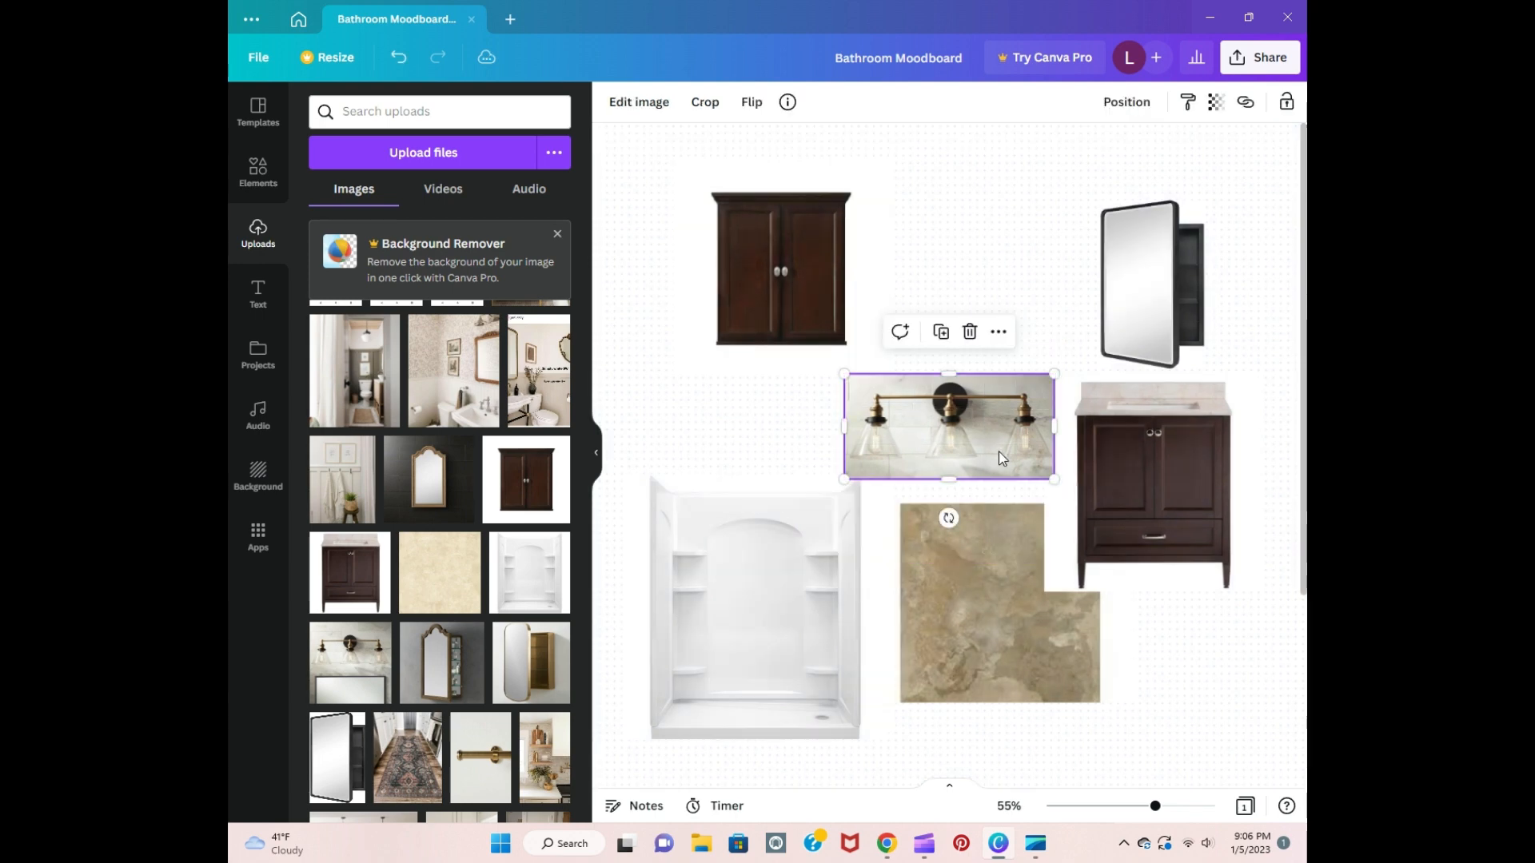
Step: Shift the vanity and black-framed mirror cabinet lower, and place the shrunken vanity light image centred just above the mirror cabinet
left_click_drag(1002, 446, 1210, 177)
left_click_drag(1183, 459, 1198, 505)
mouse_move(1151, 301)
left_mouse_down()
mouse_move(1166, 337)
mouse_move(1158, 302)
mouse_move(1158, 319)
left_mouse_up()
left_click(1051, 342)
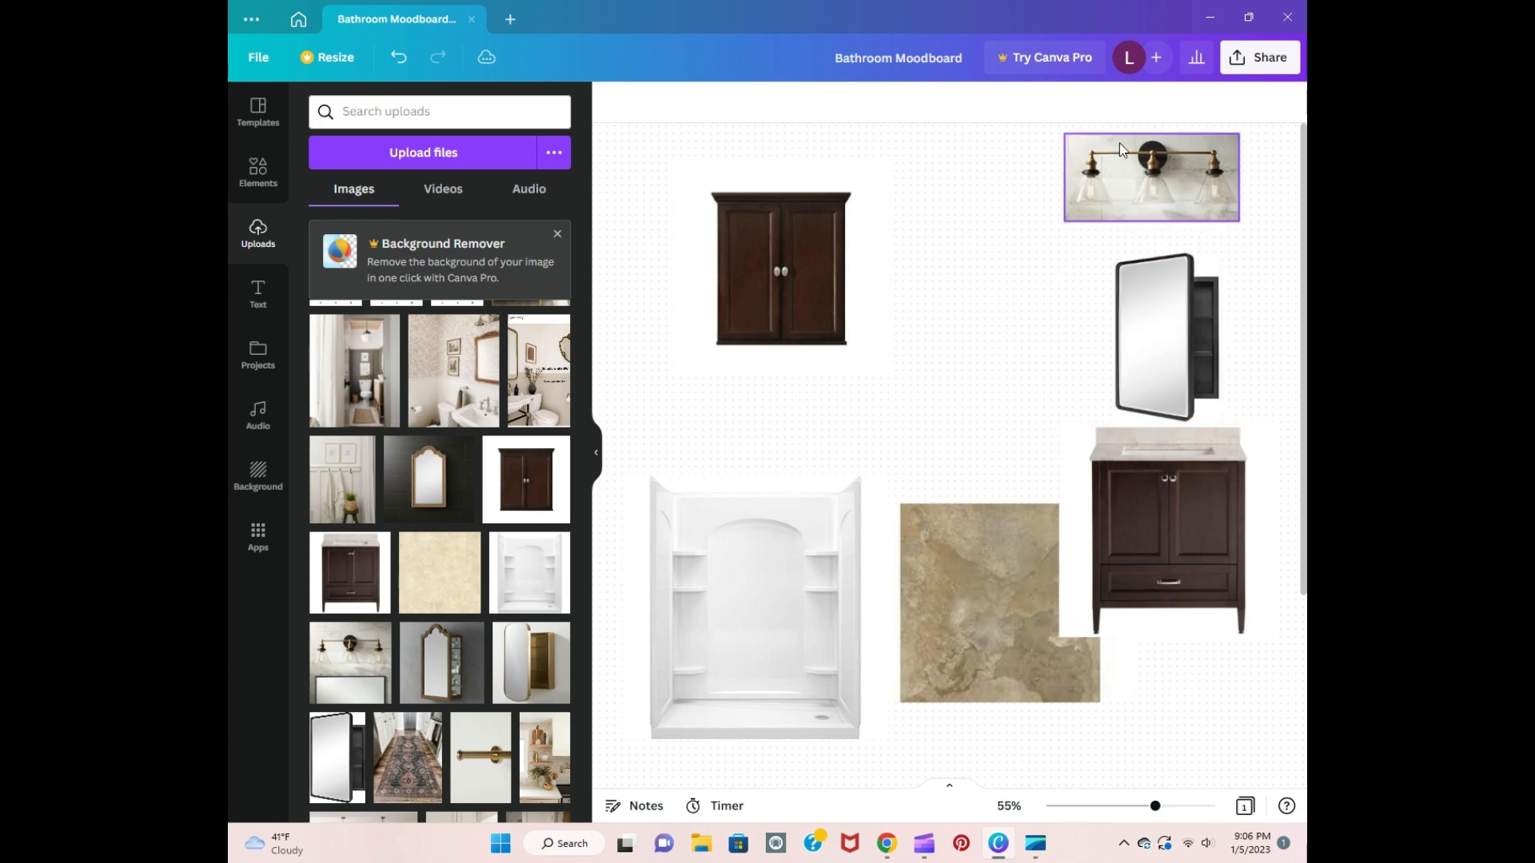
left_click_drag(1139, 166, 1152, 194)
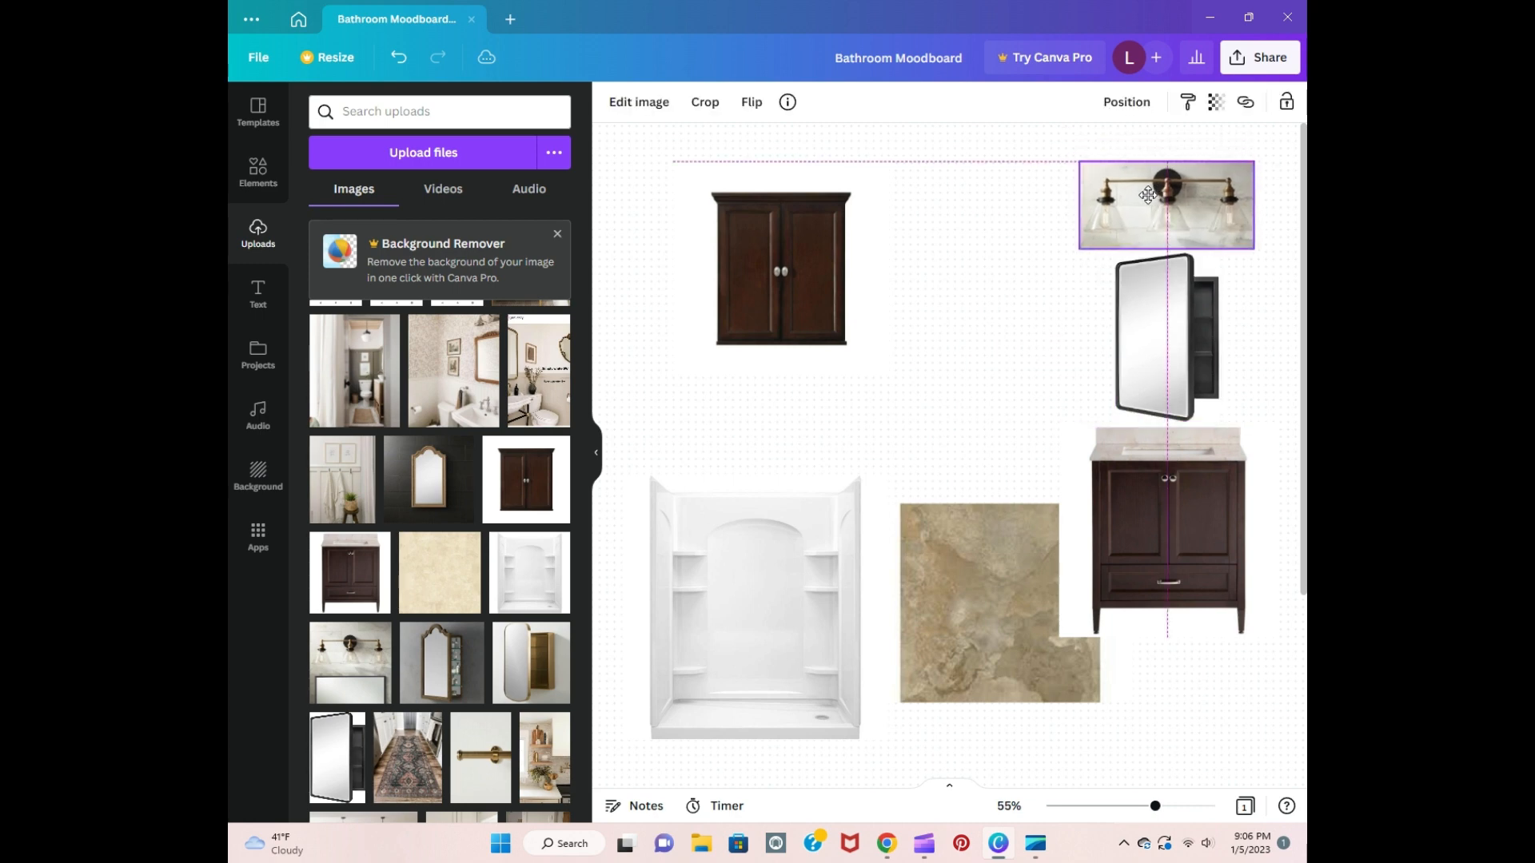
left_click(1042, 391)
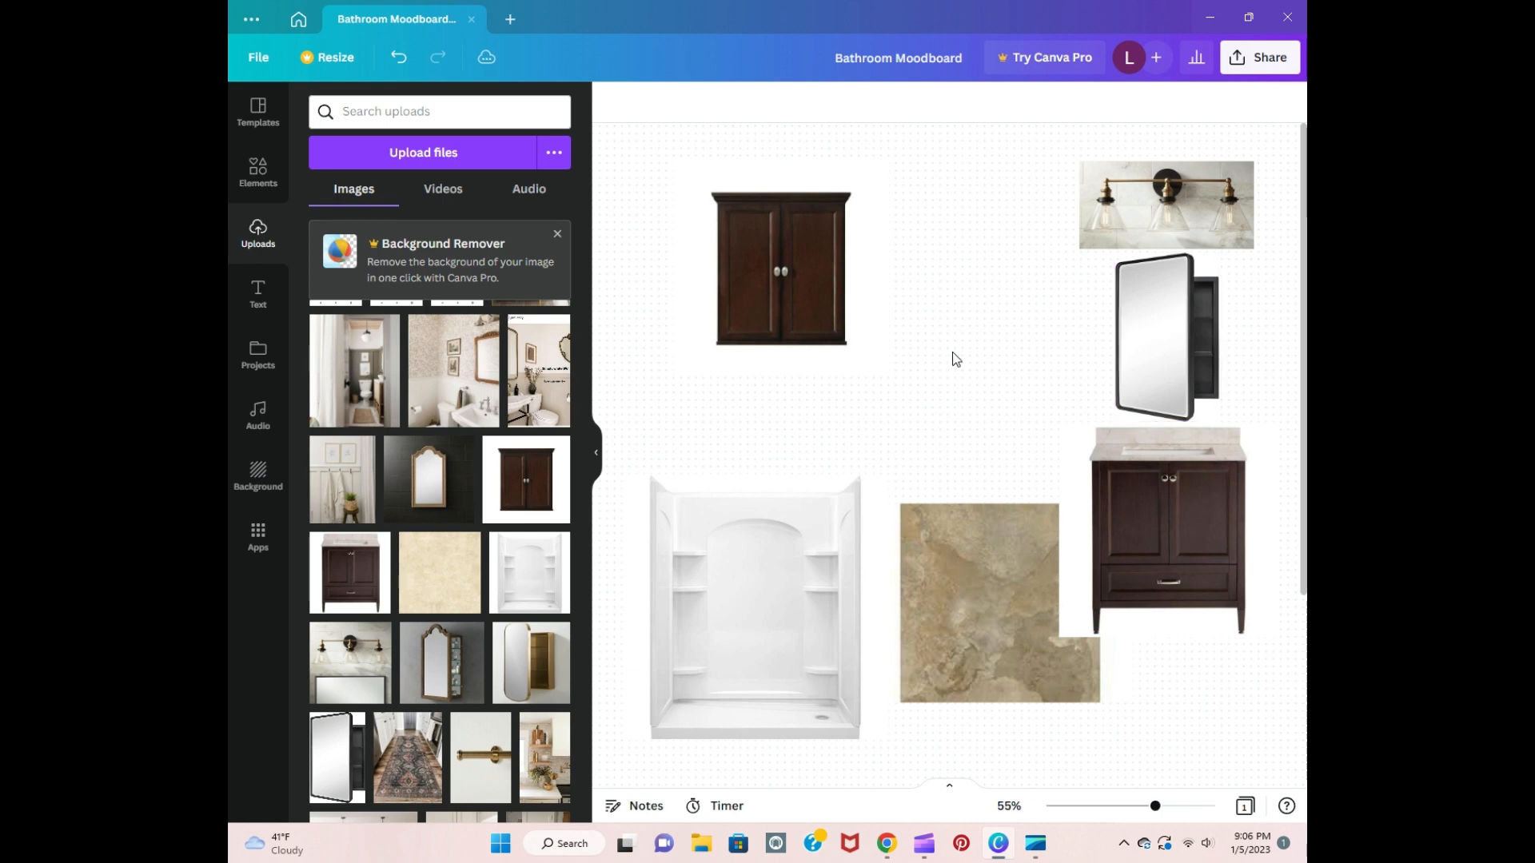
Step: Add the black shower rod end image, shrink it and place it over the upper right corner of the shower surround
scroll(536, 456, "up", 5)
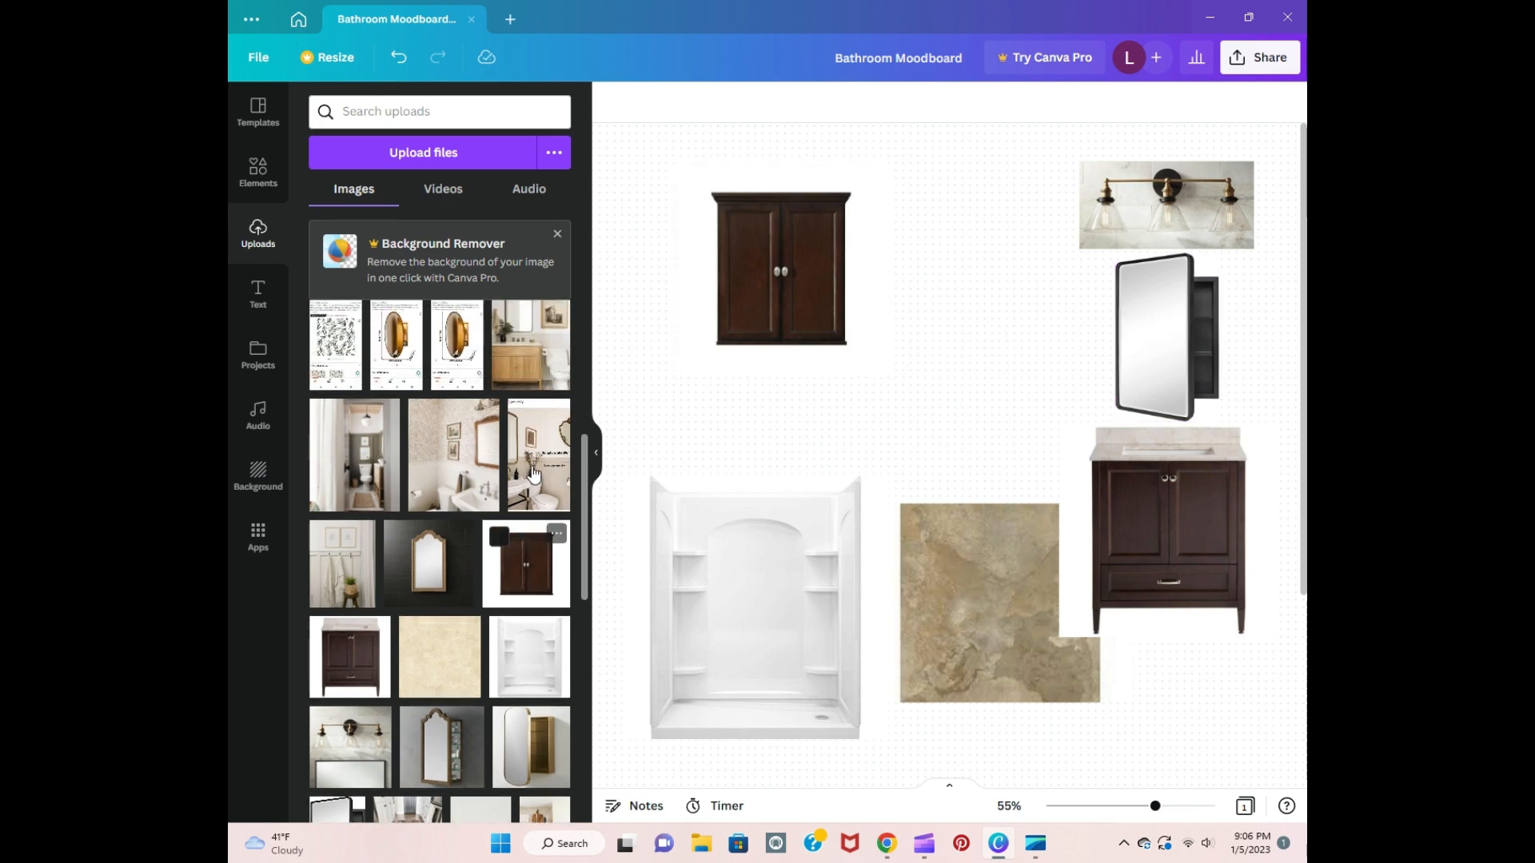
scroll(534, 473, "up", 2)
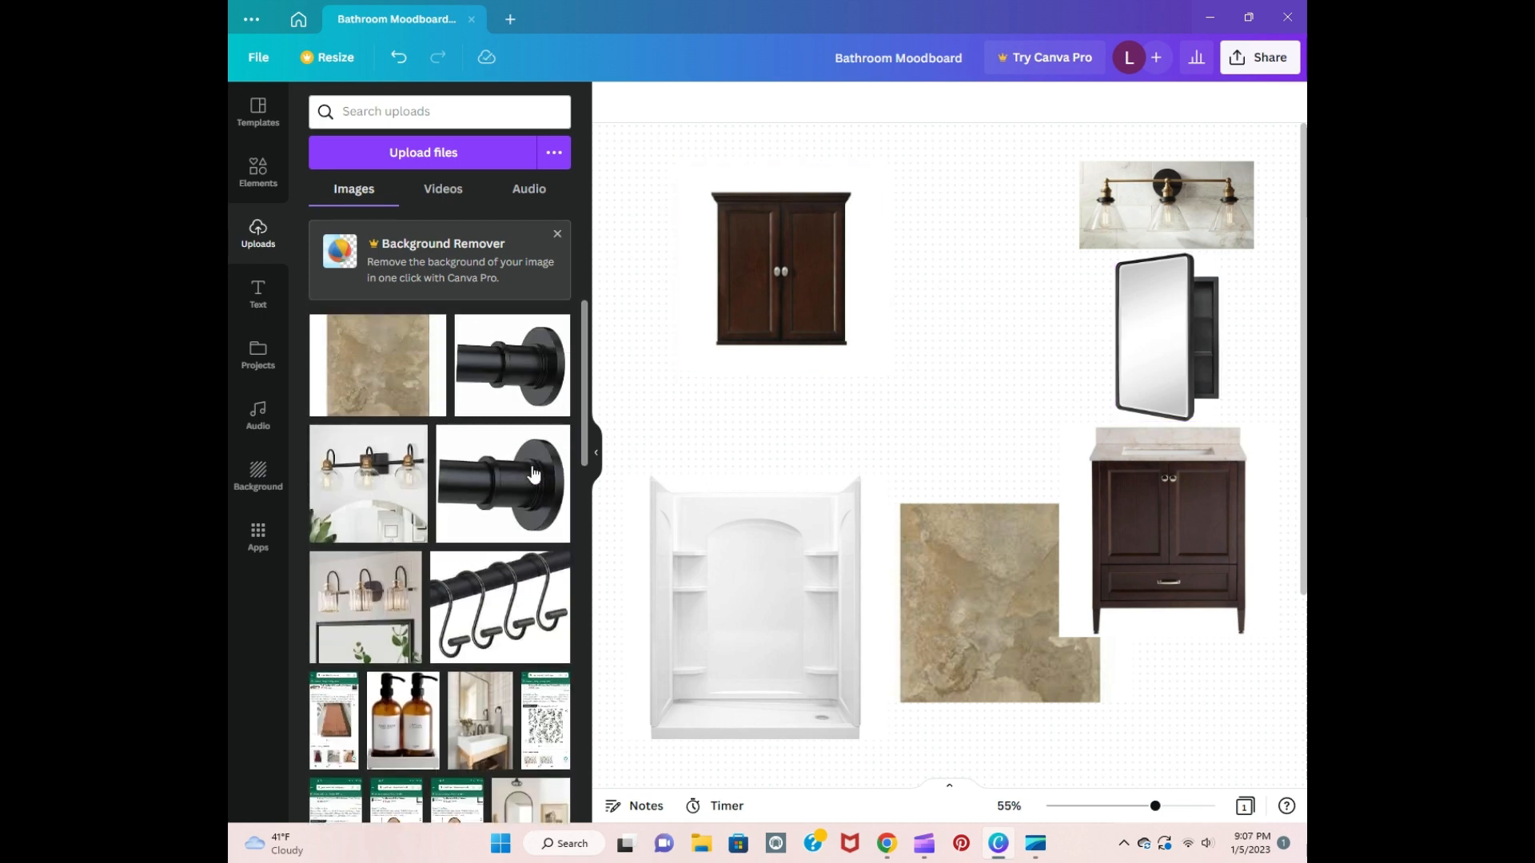
left_click_drag(534, 473, 780, 527)
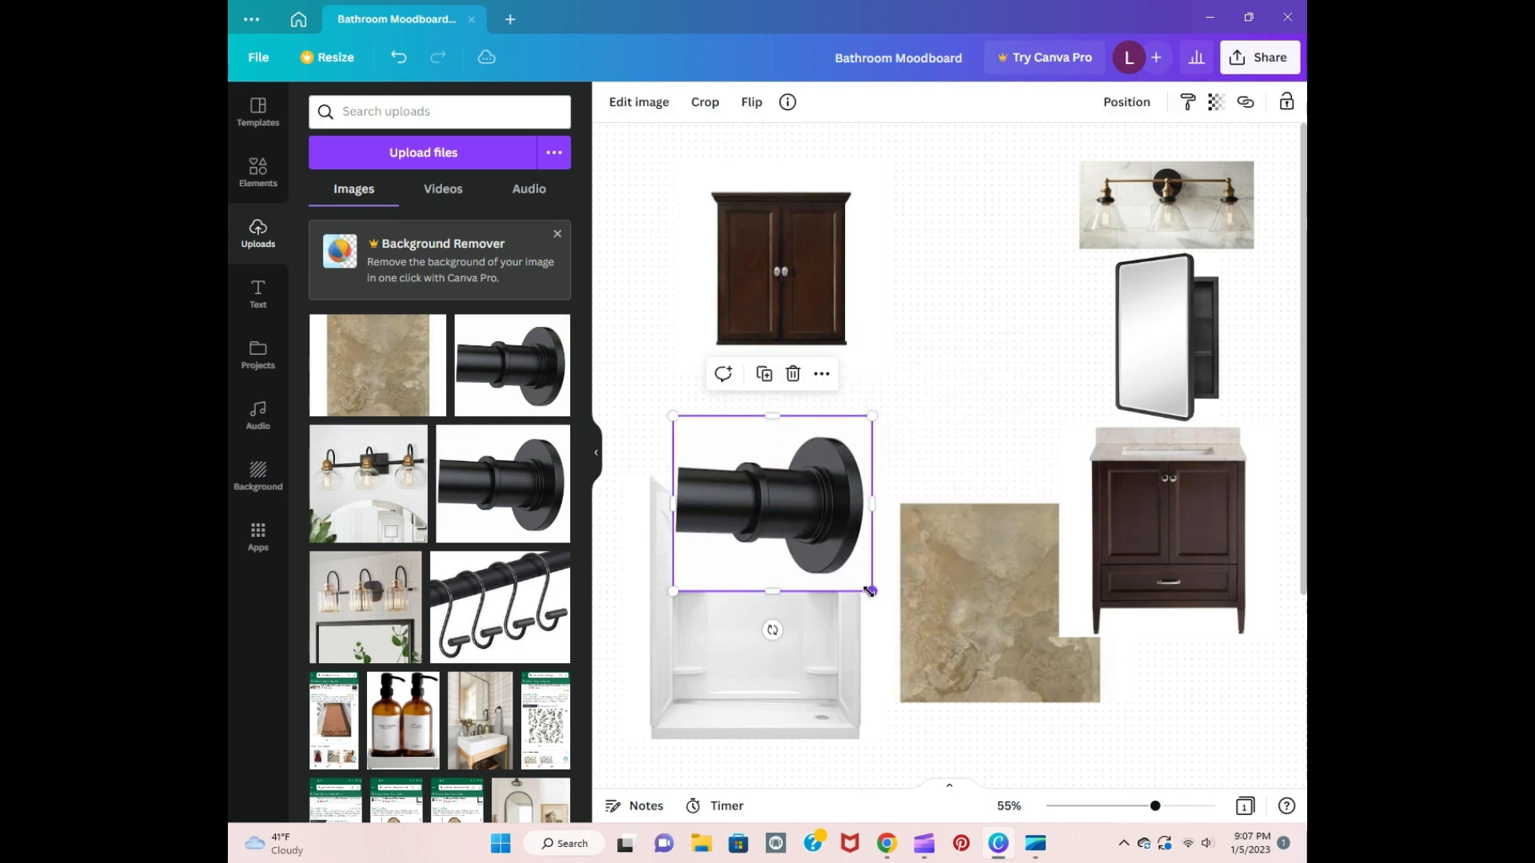
left_click_drag(870, 590, 839, 505)
left_click(908, 430)
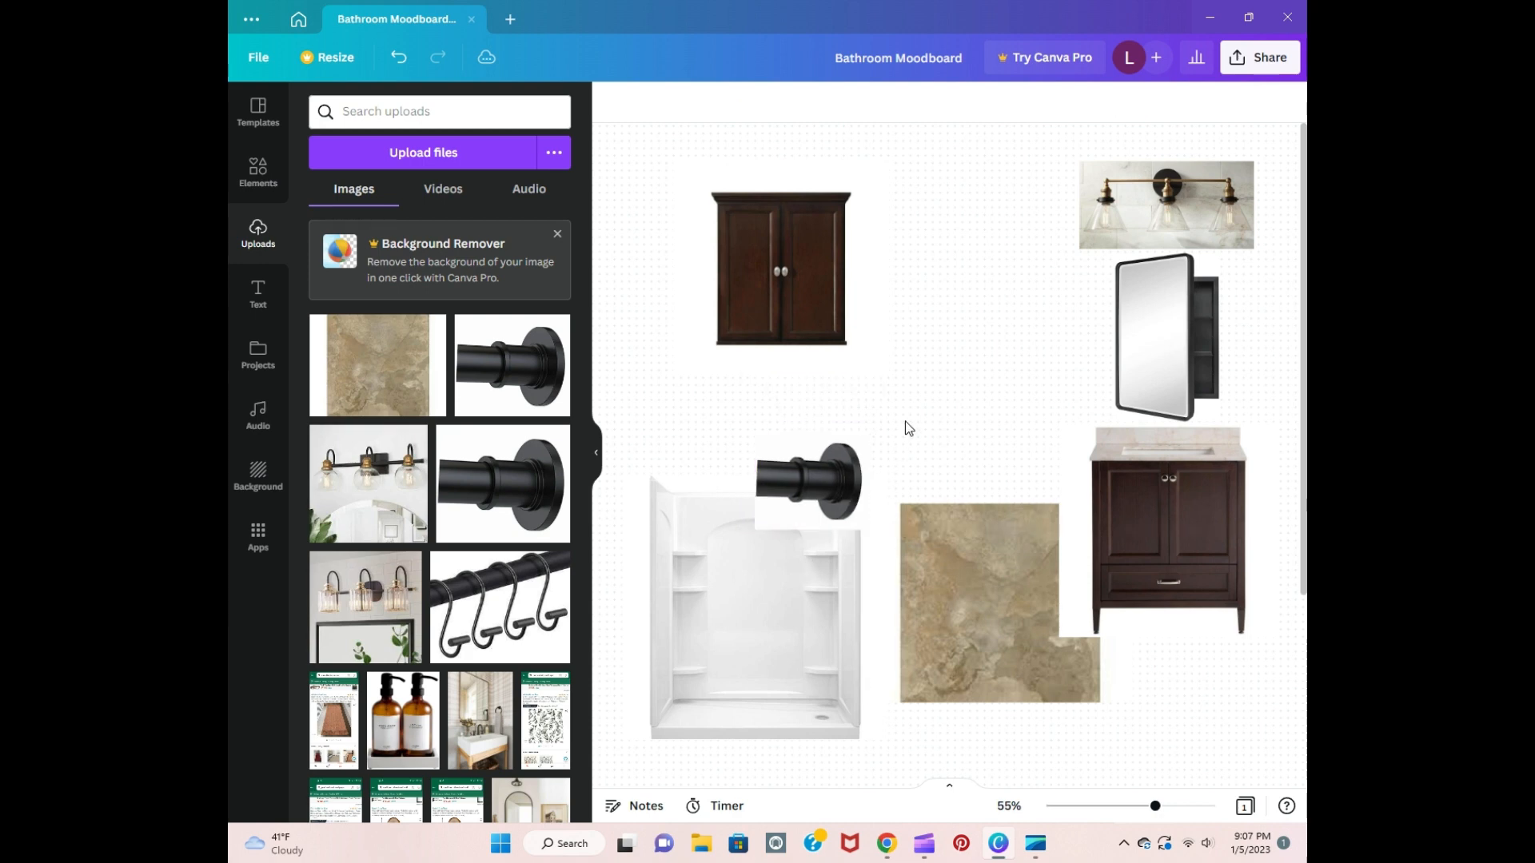
Step: Add the black shower curtain hooks image, shrink it and place it directly left of the shower rod image
left_click(500, 608)
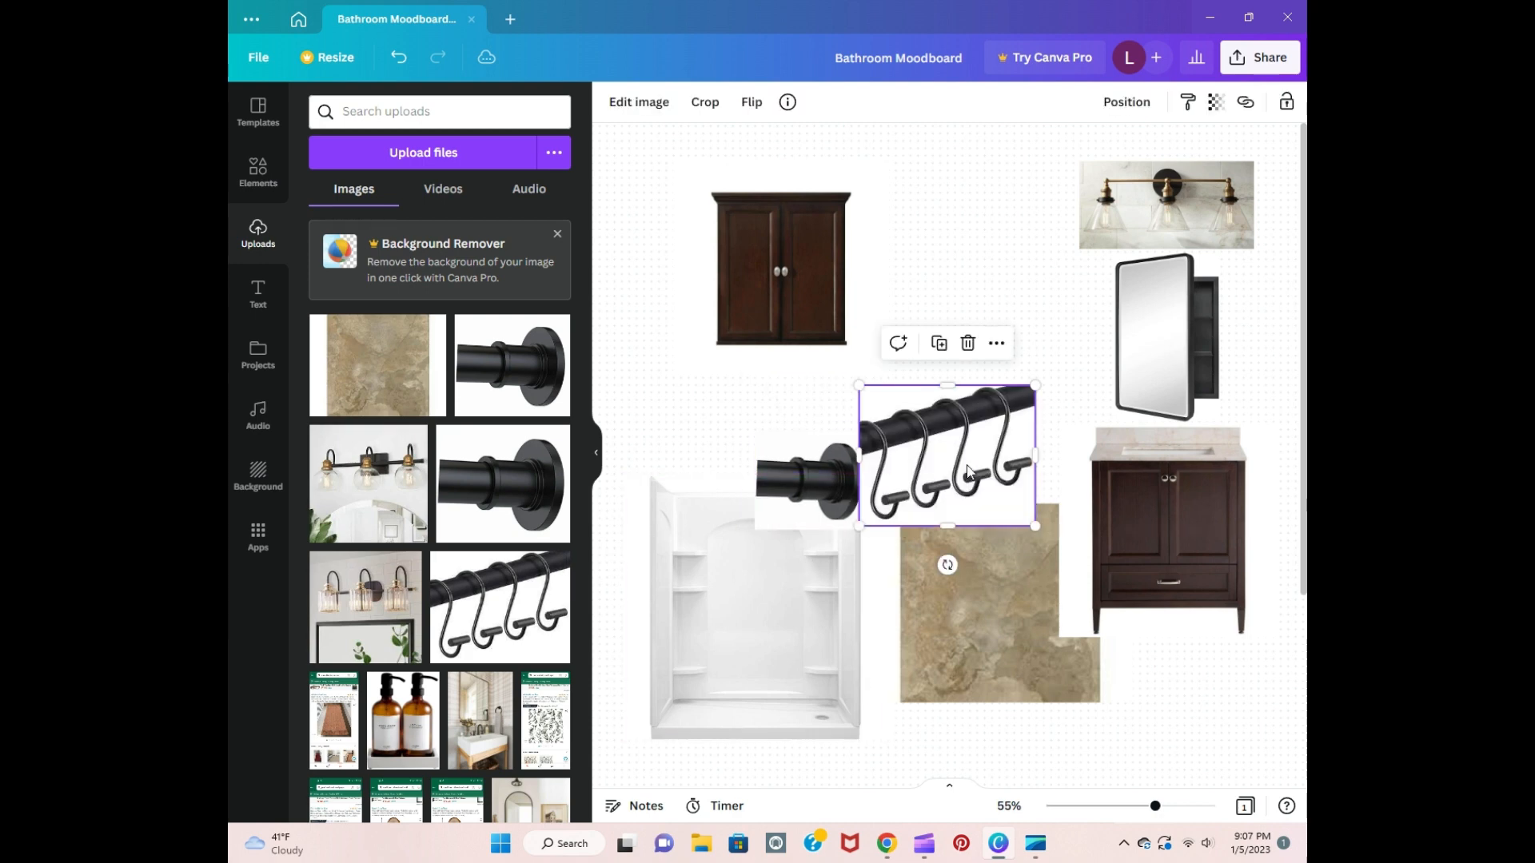
left_click_drag(1035, 525, 731, 510)
left_click(991, 397)
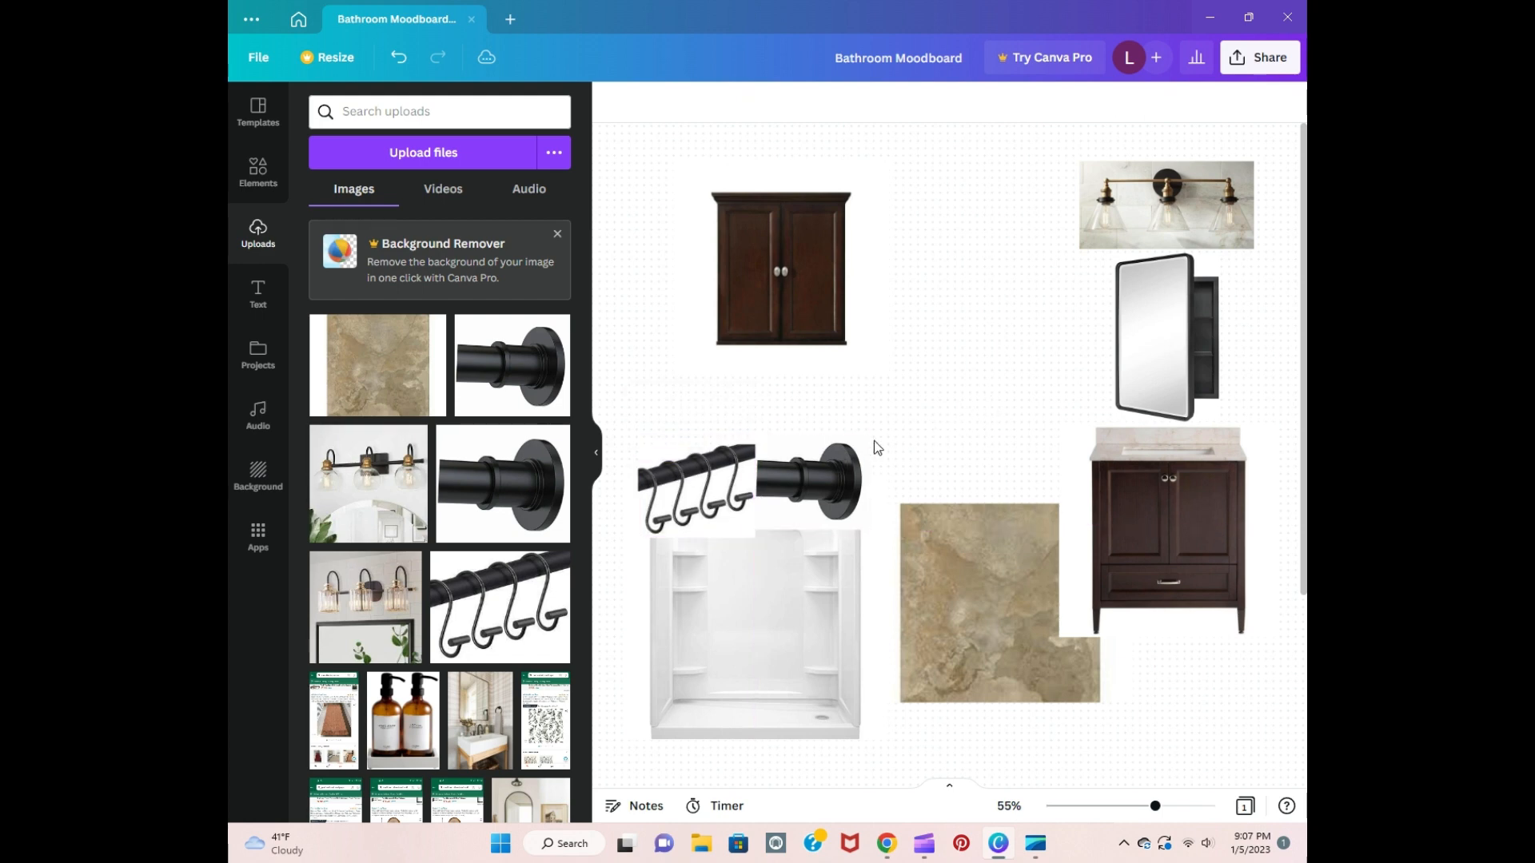
left_click(695, 489)
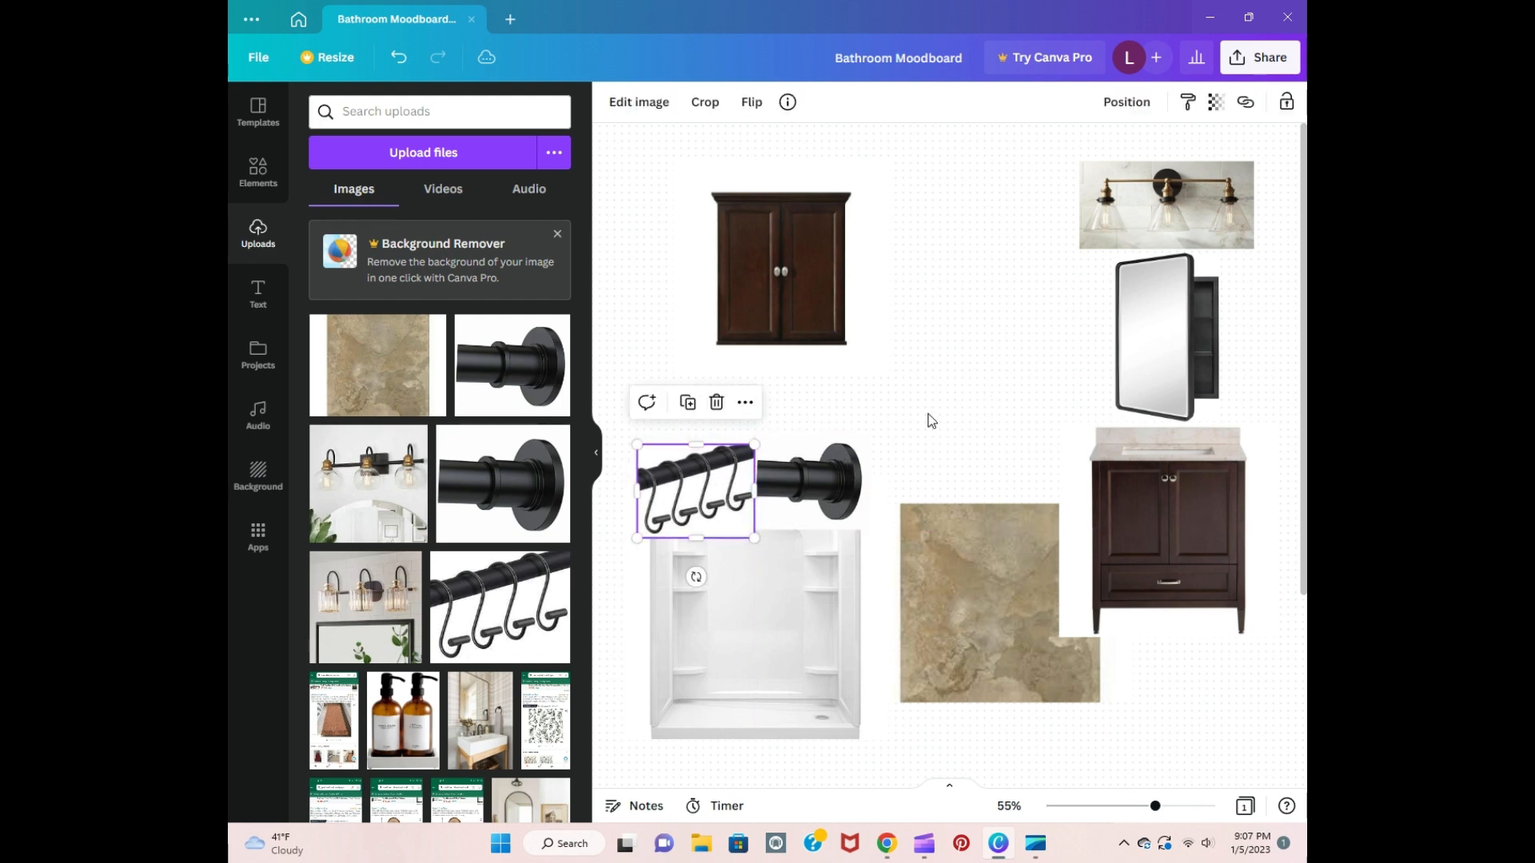
left_click(988, 395)
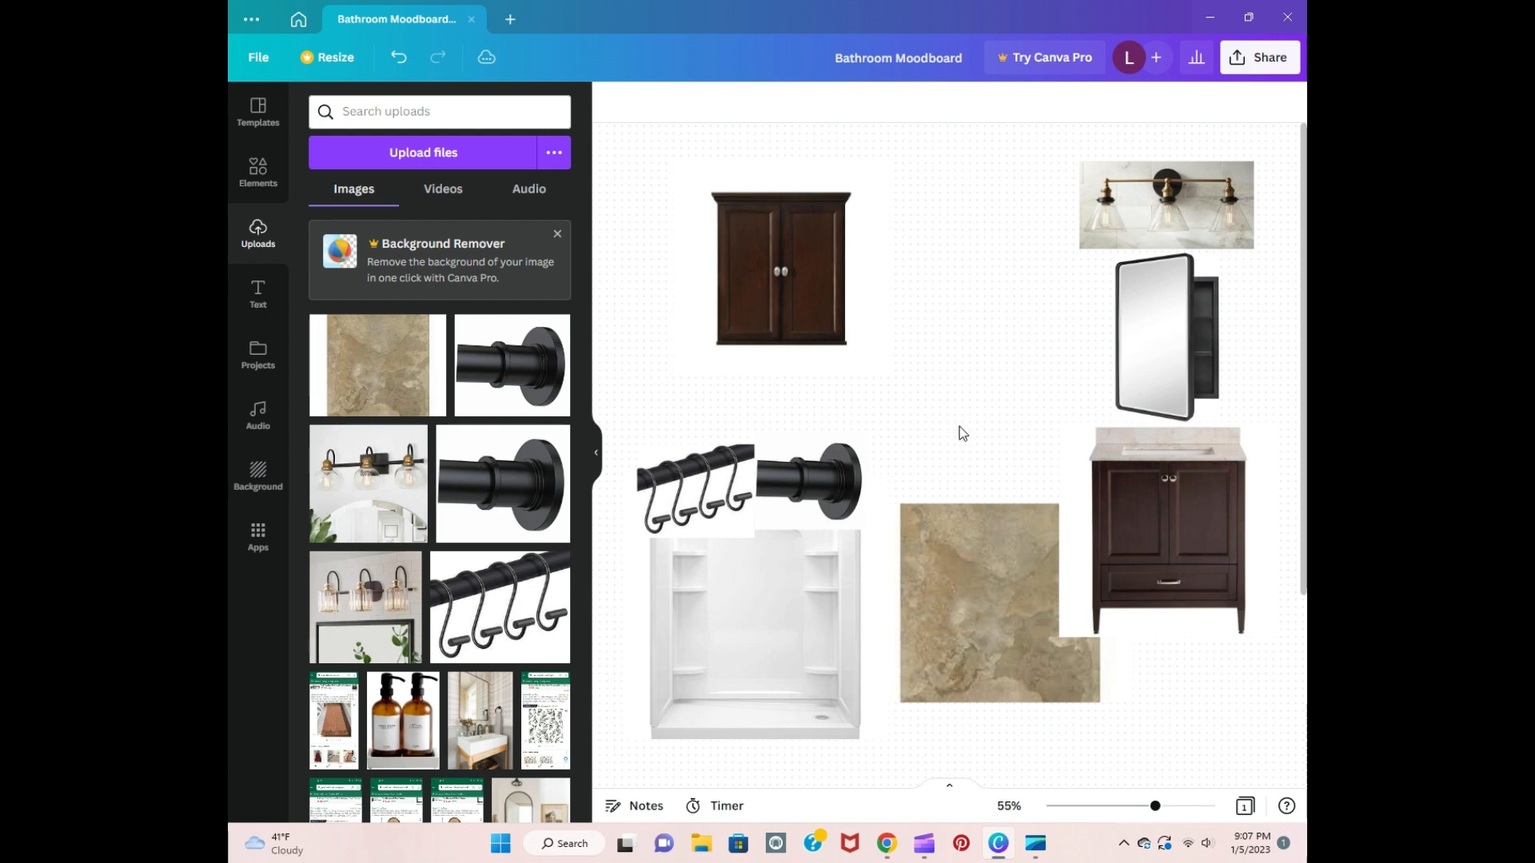
Step: Switch to Chrome and search Google Images for "white shower curtain"
left_click(886, 844)
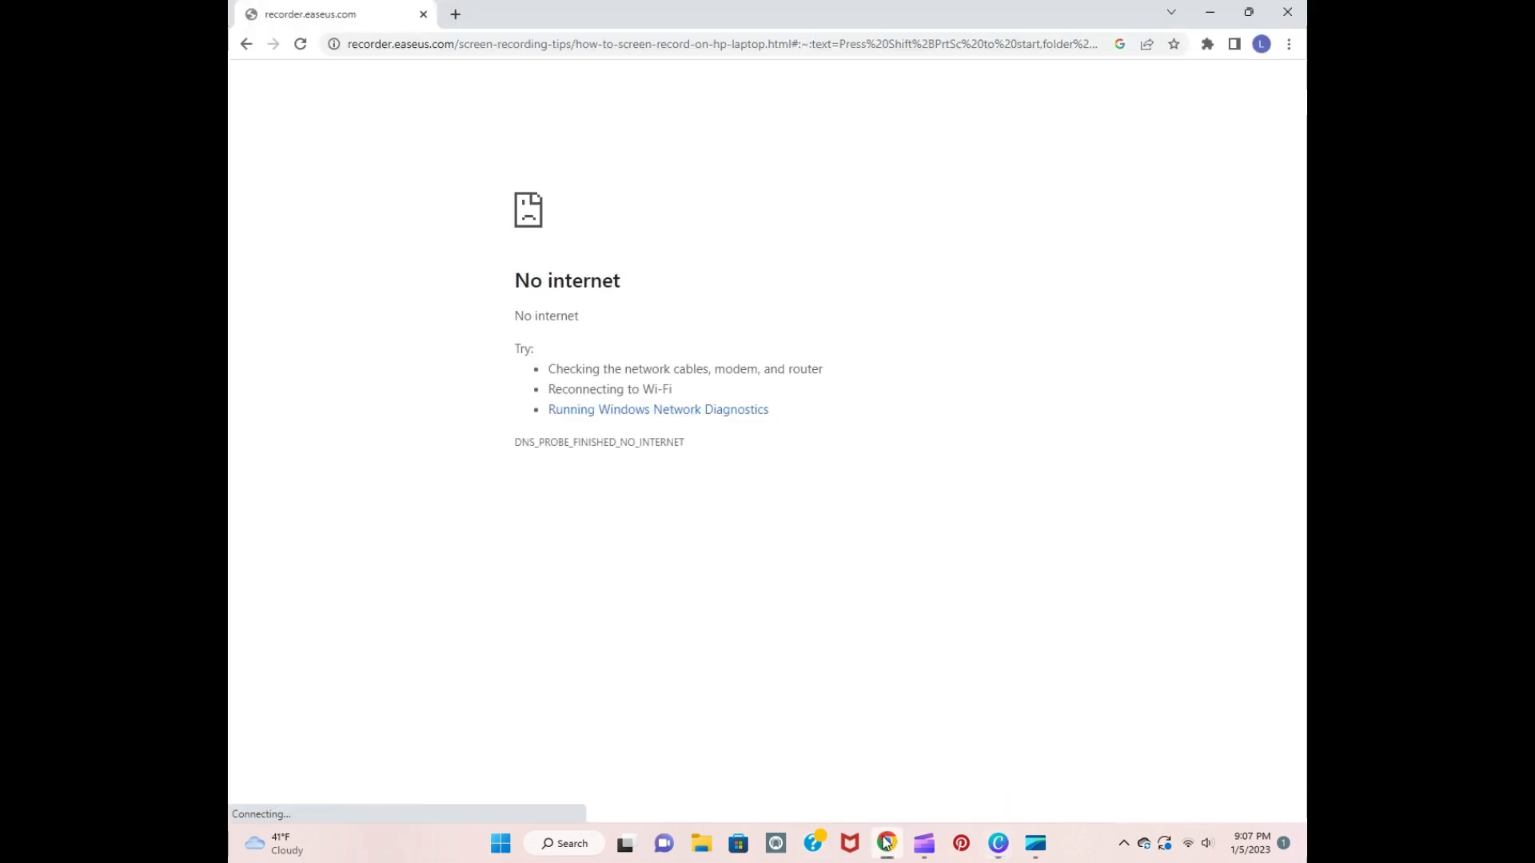
left_click(472, 55)
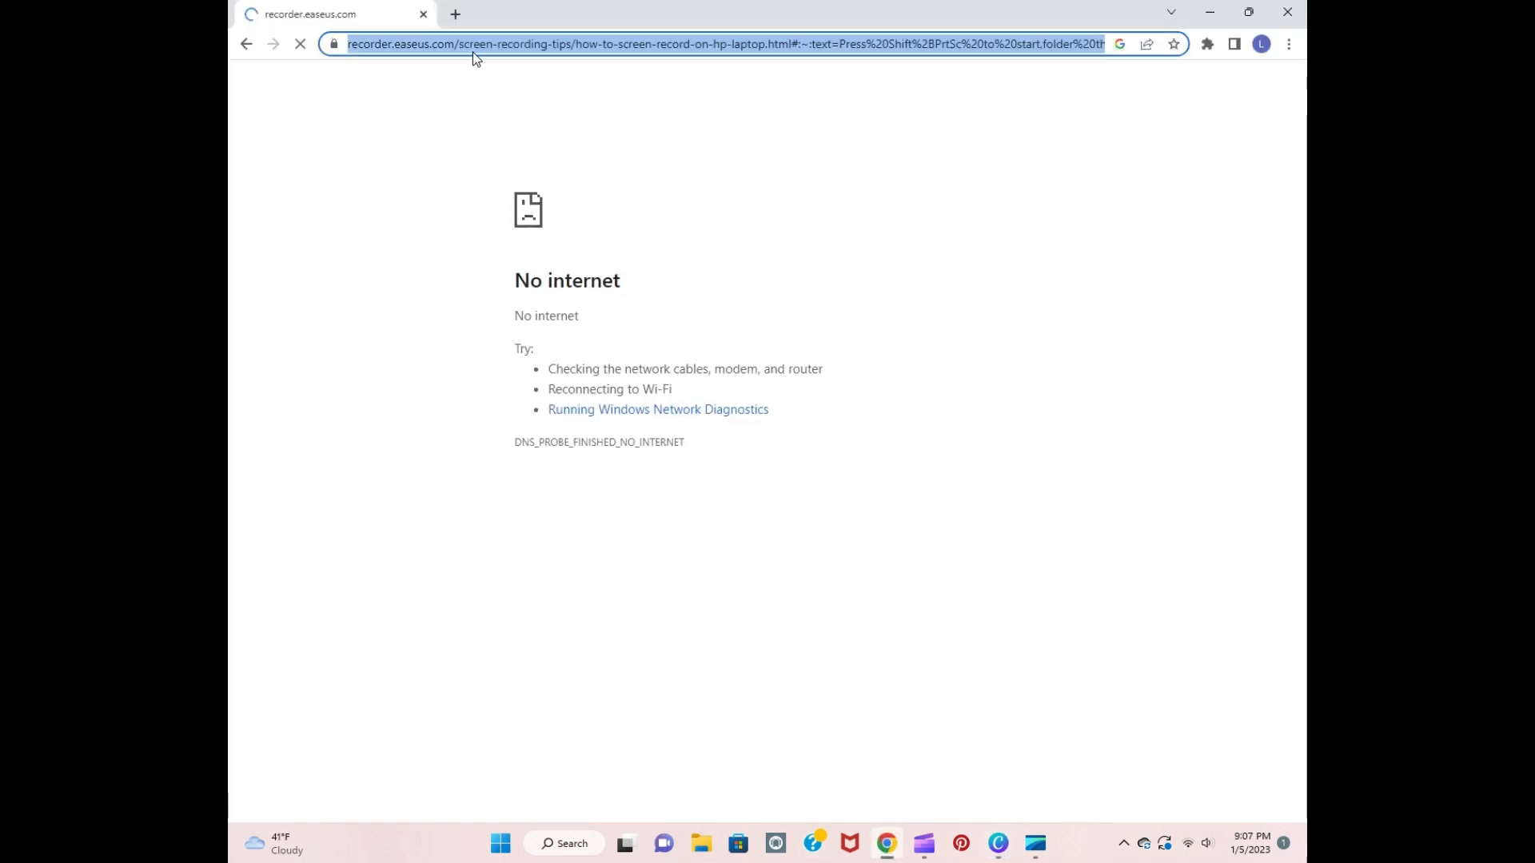
key("BackSpace")
type("whit")
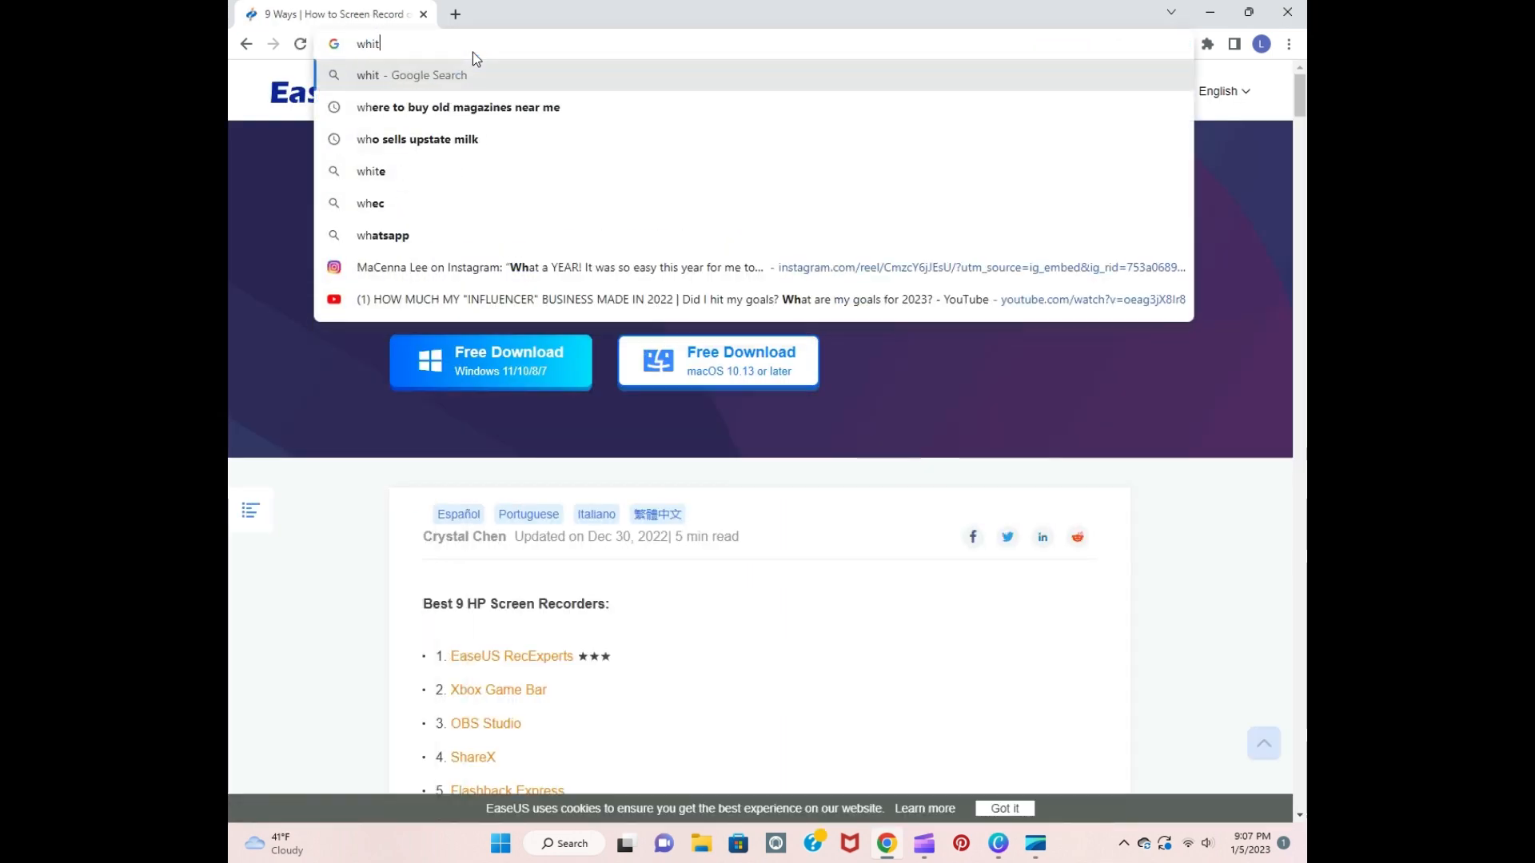
type("e shower curta")
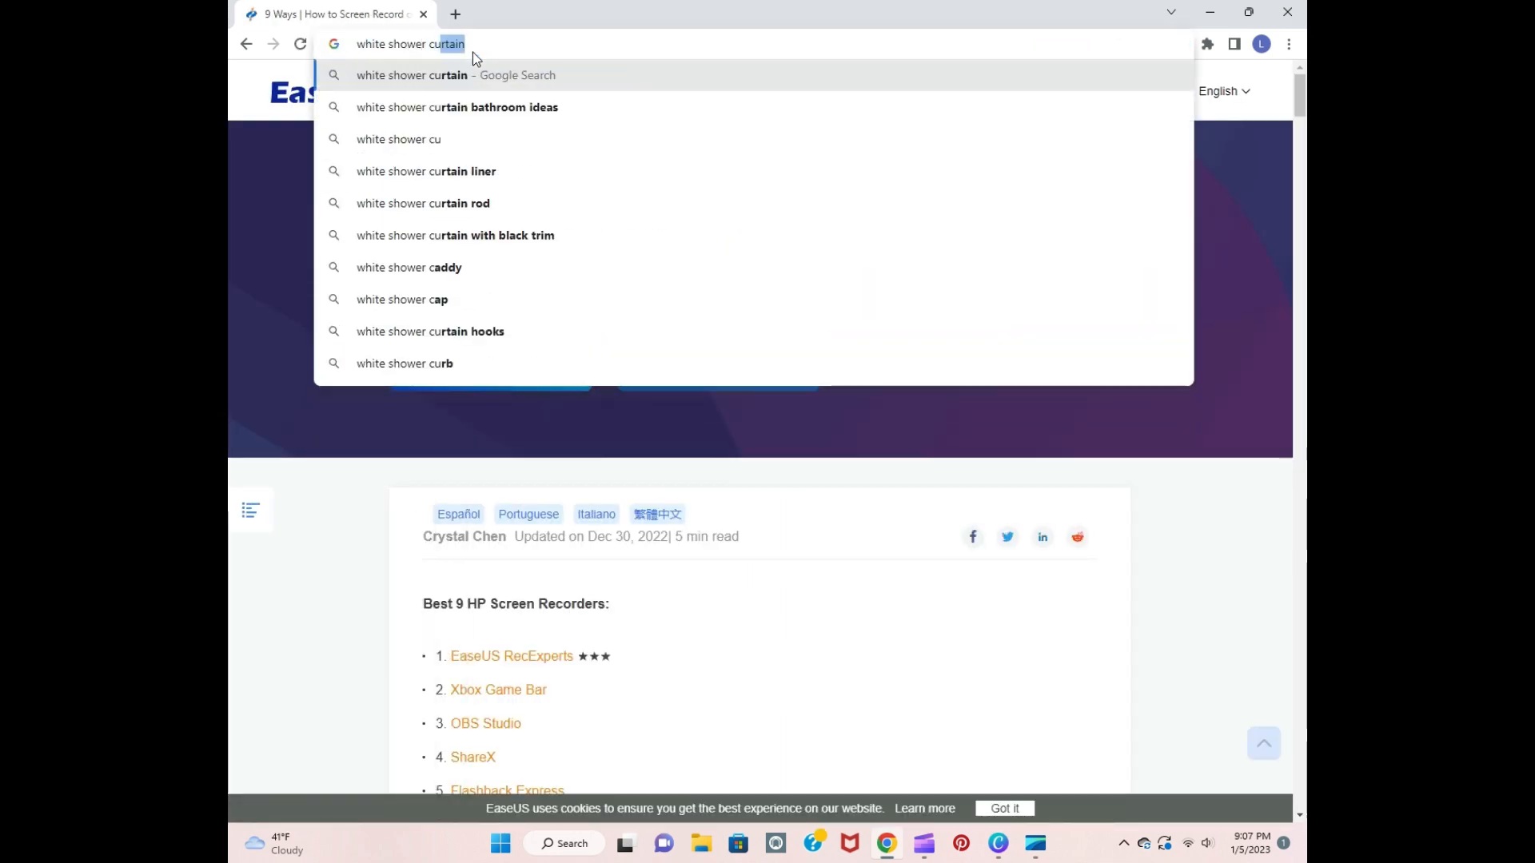
type("in")
key("Return")
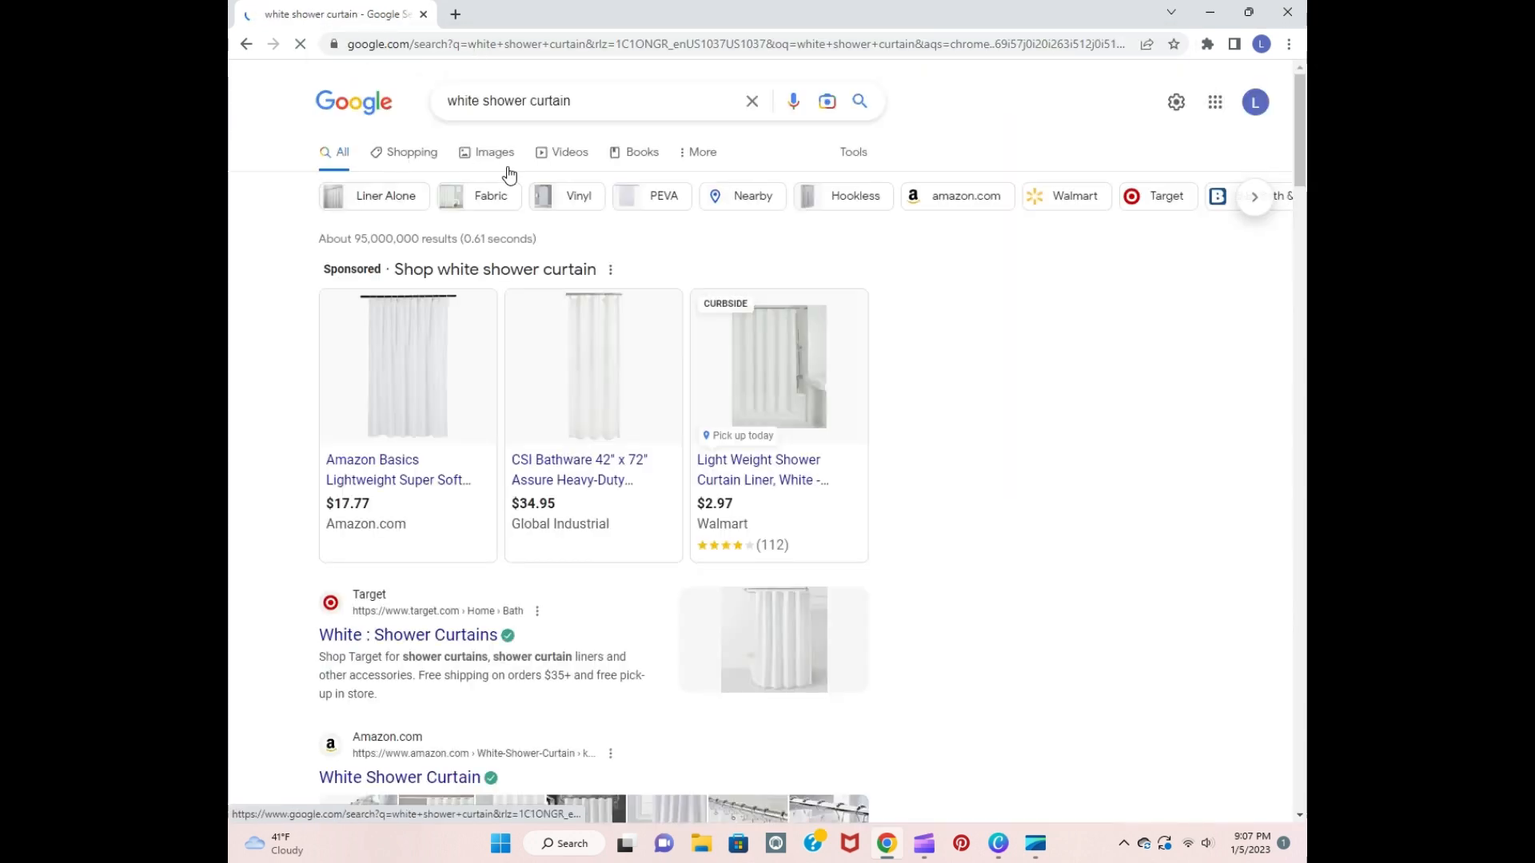
left_click(494, 153)
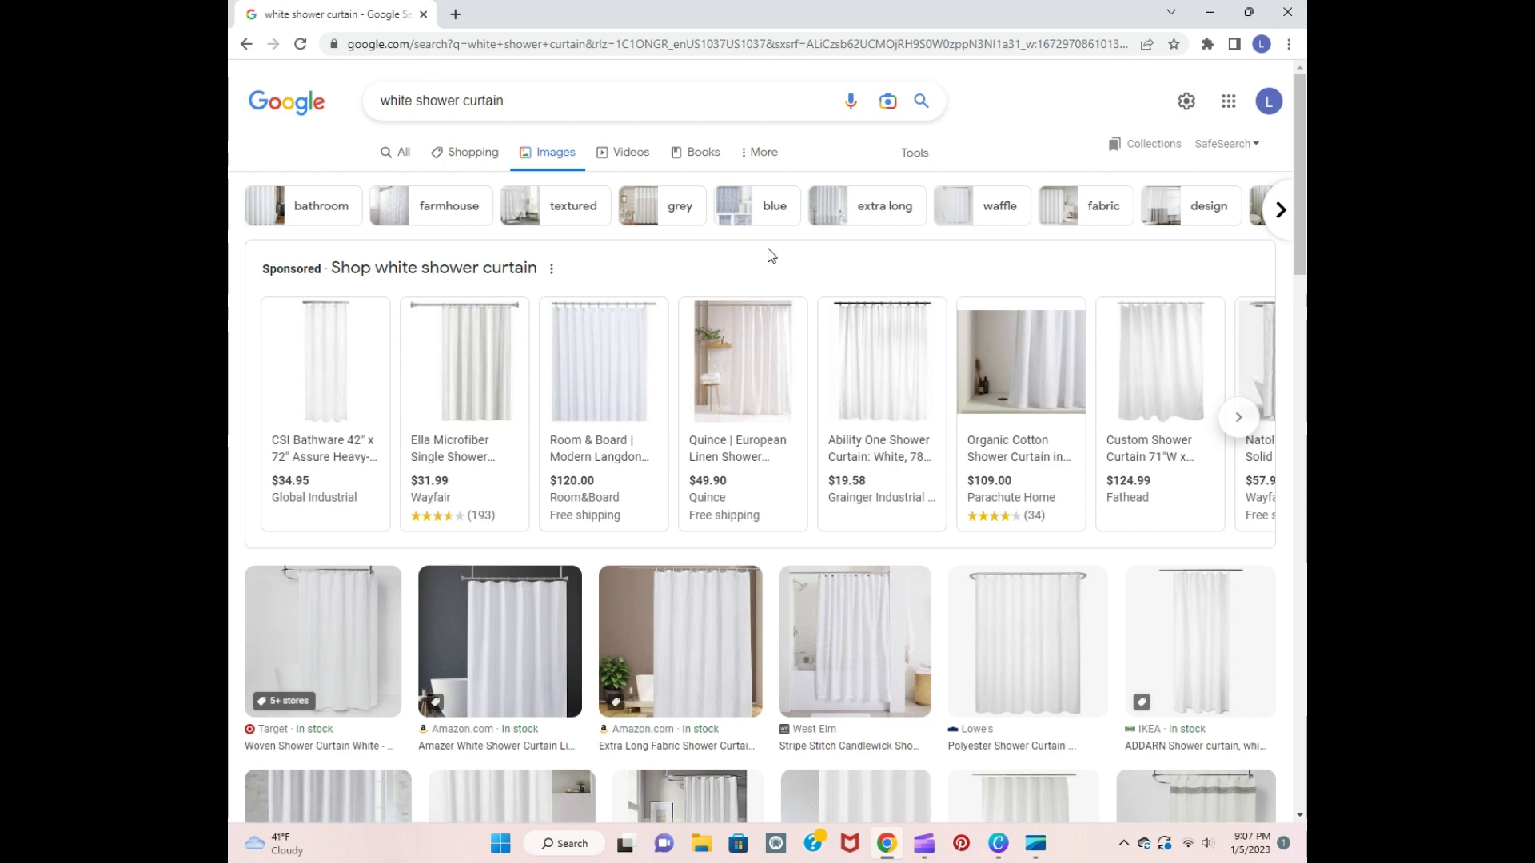
Step: Save the plain white IKEA shower curtain image from the results as download (2) in the Camera Roll folder
scroll(771, 255, "down", 4)
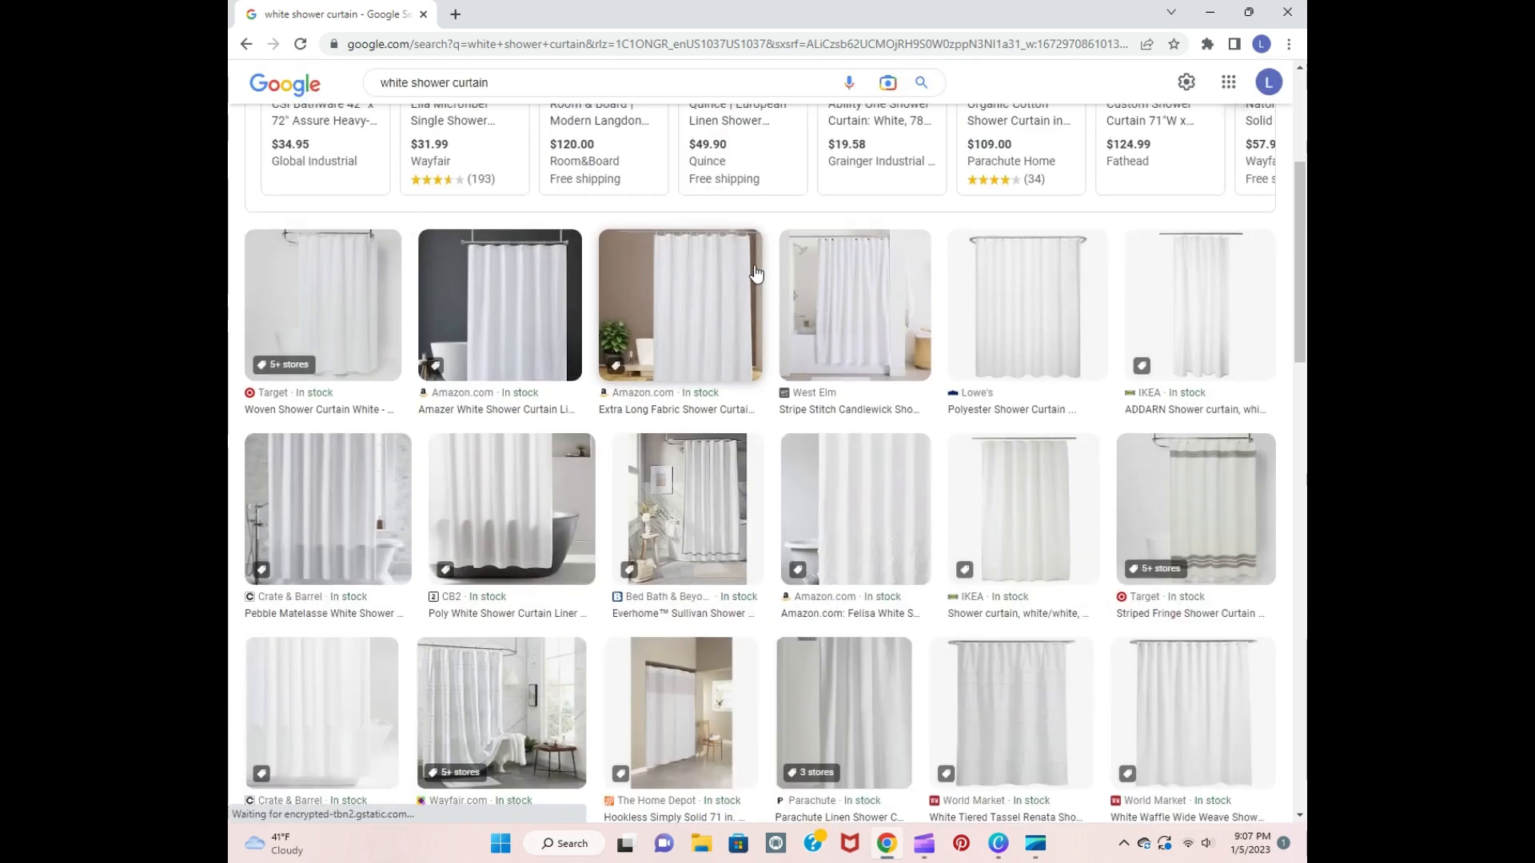
scroll(756, 274, "down", 1)
scroll(669, 340, "down", 1)
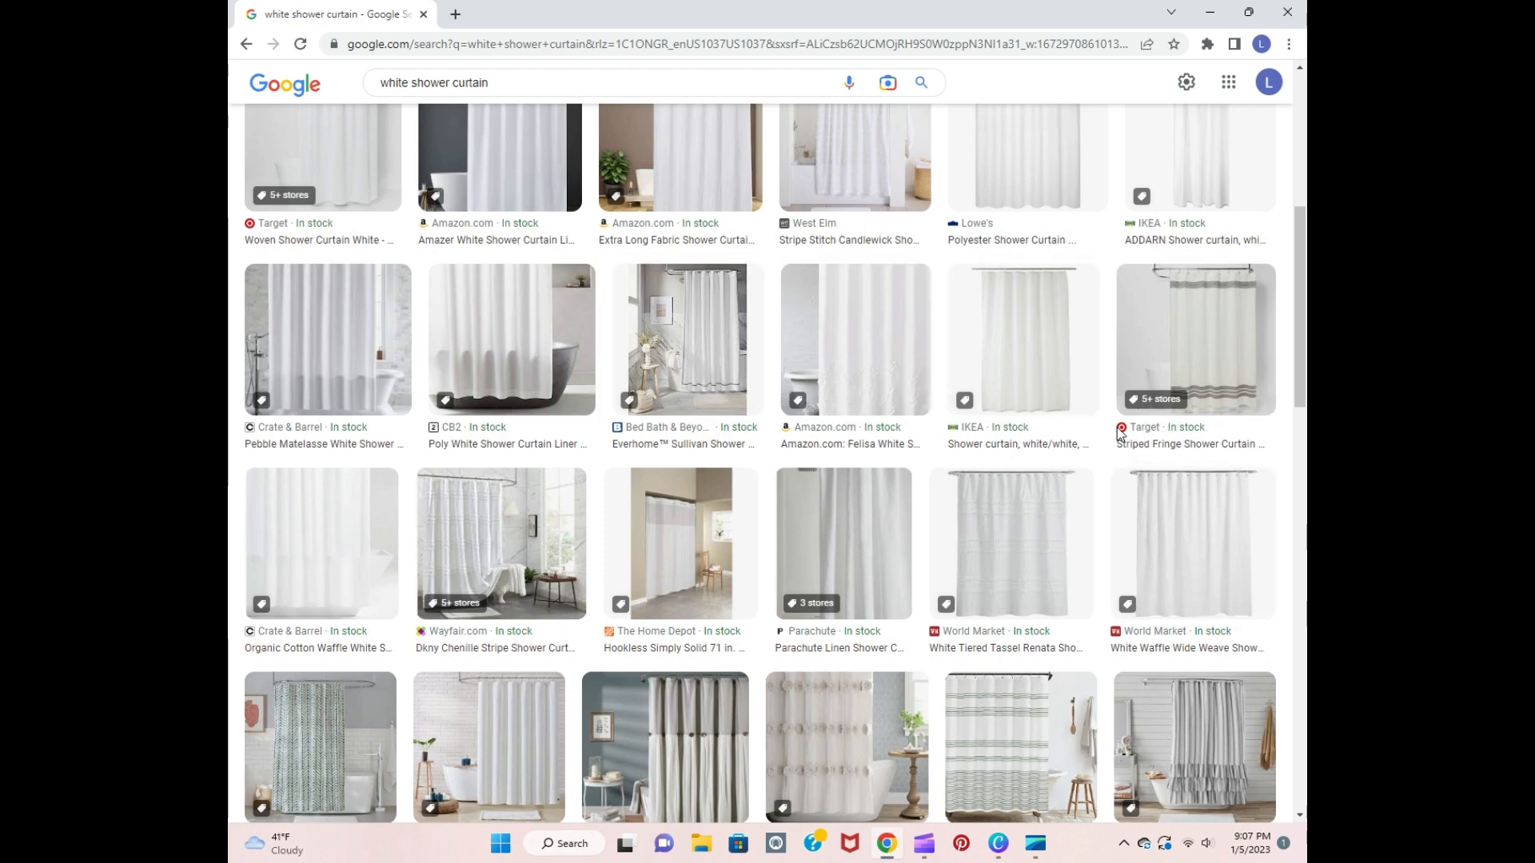
right_click(1034, 382)
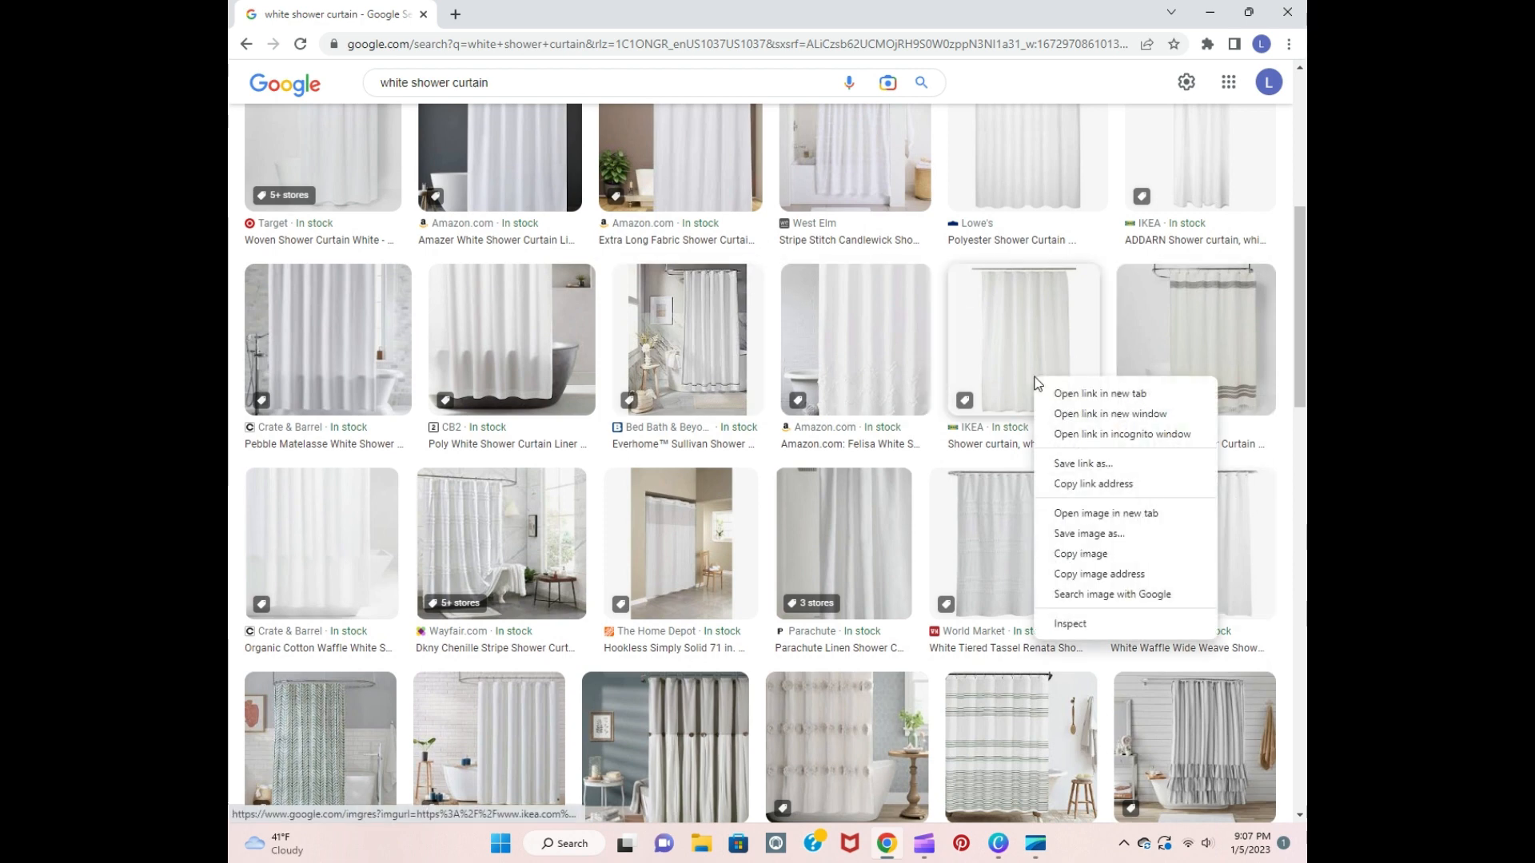
left_click(1114, 551)
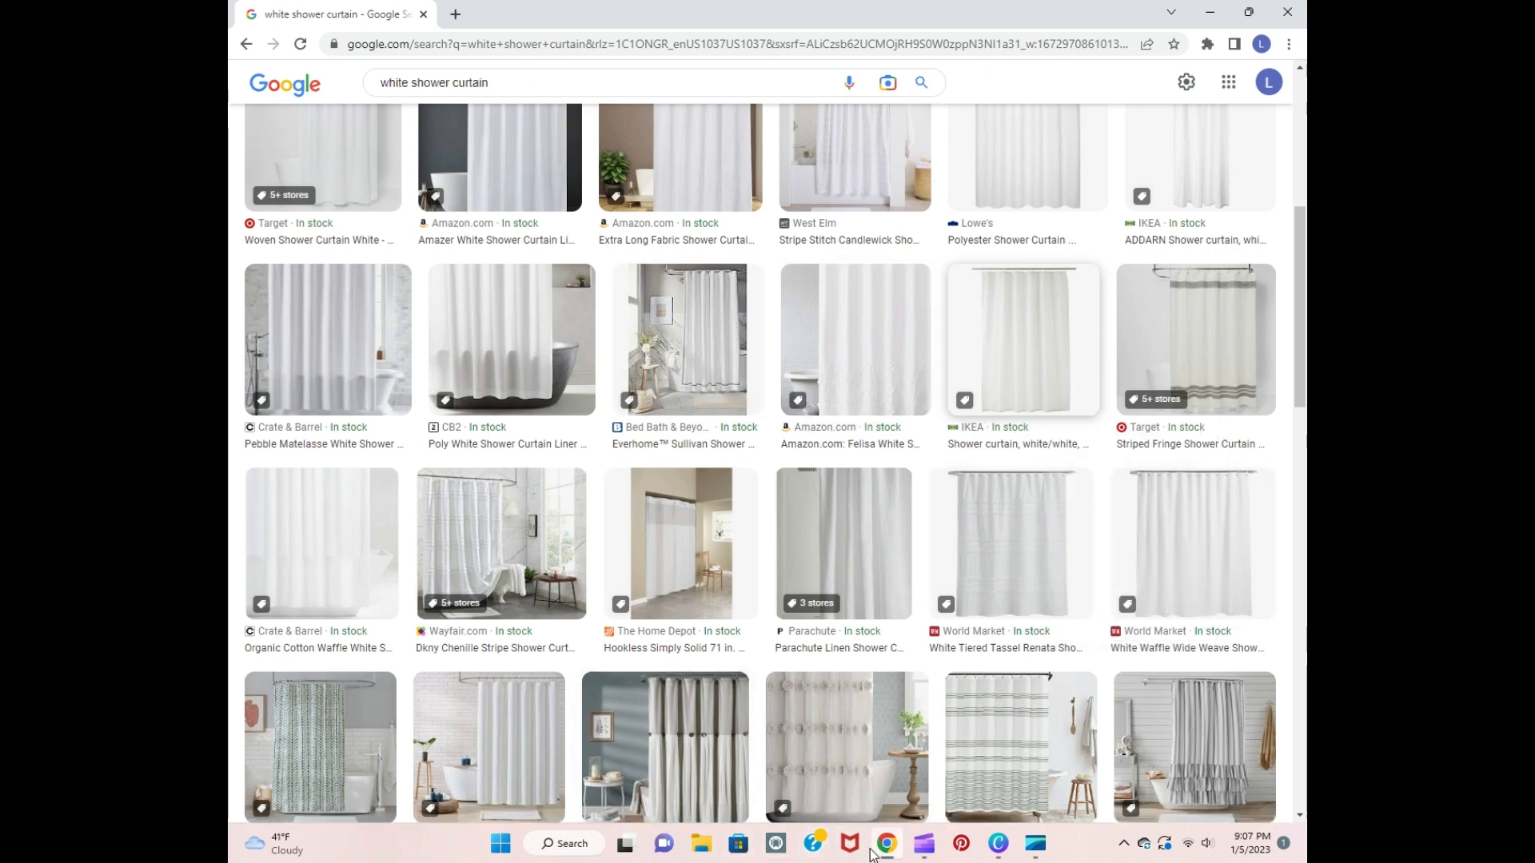
right_click(1057, 374)
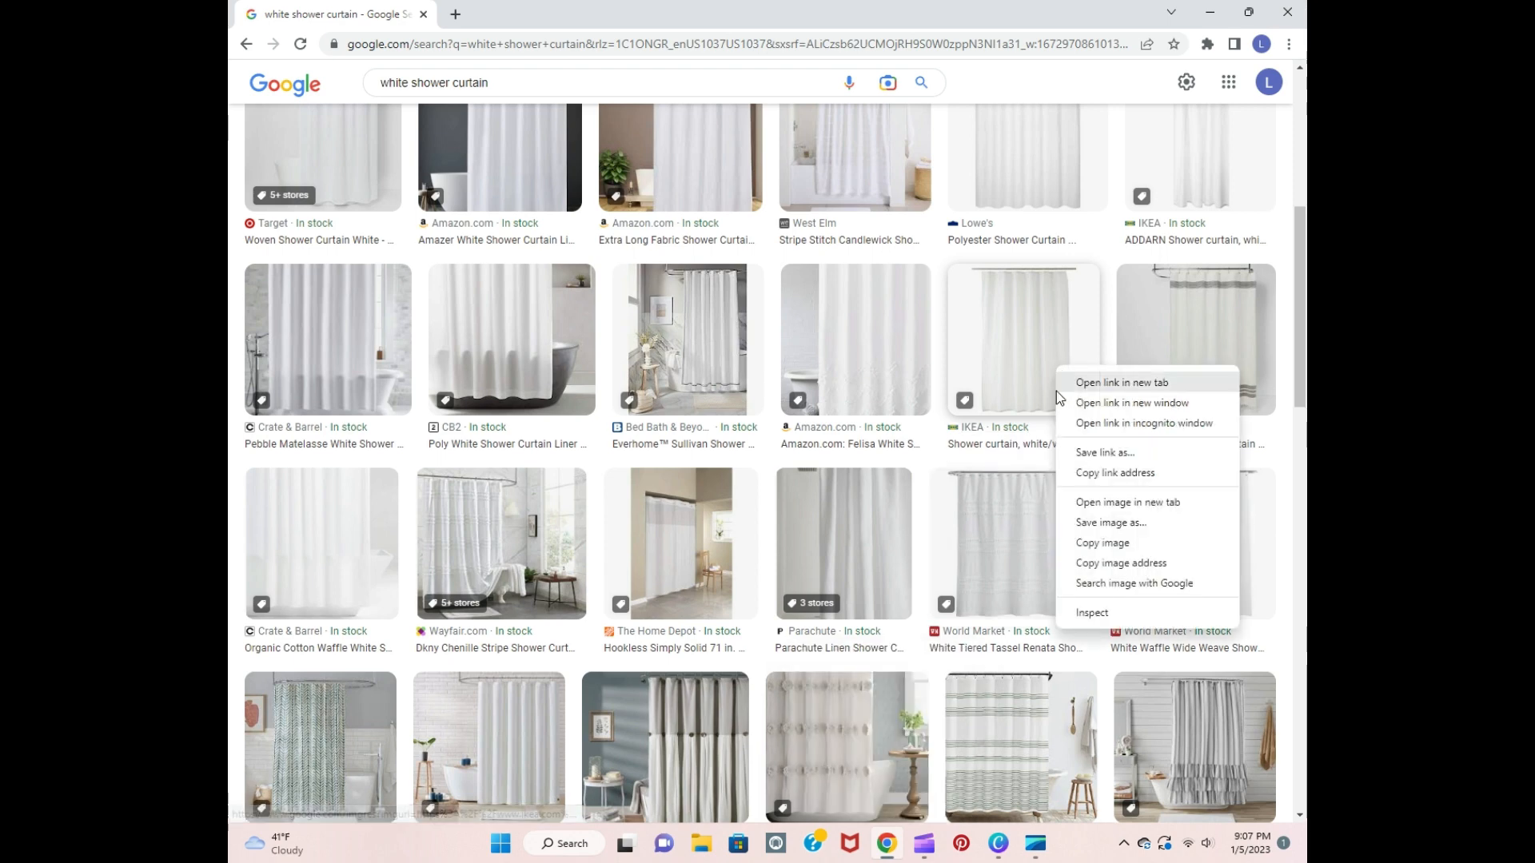
left_click(1095, 518)
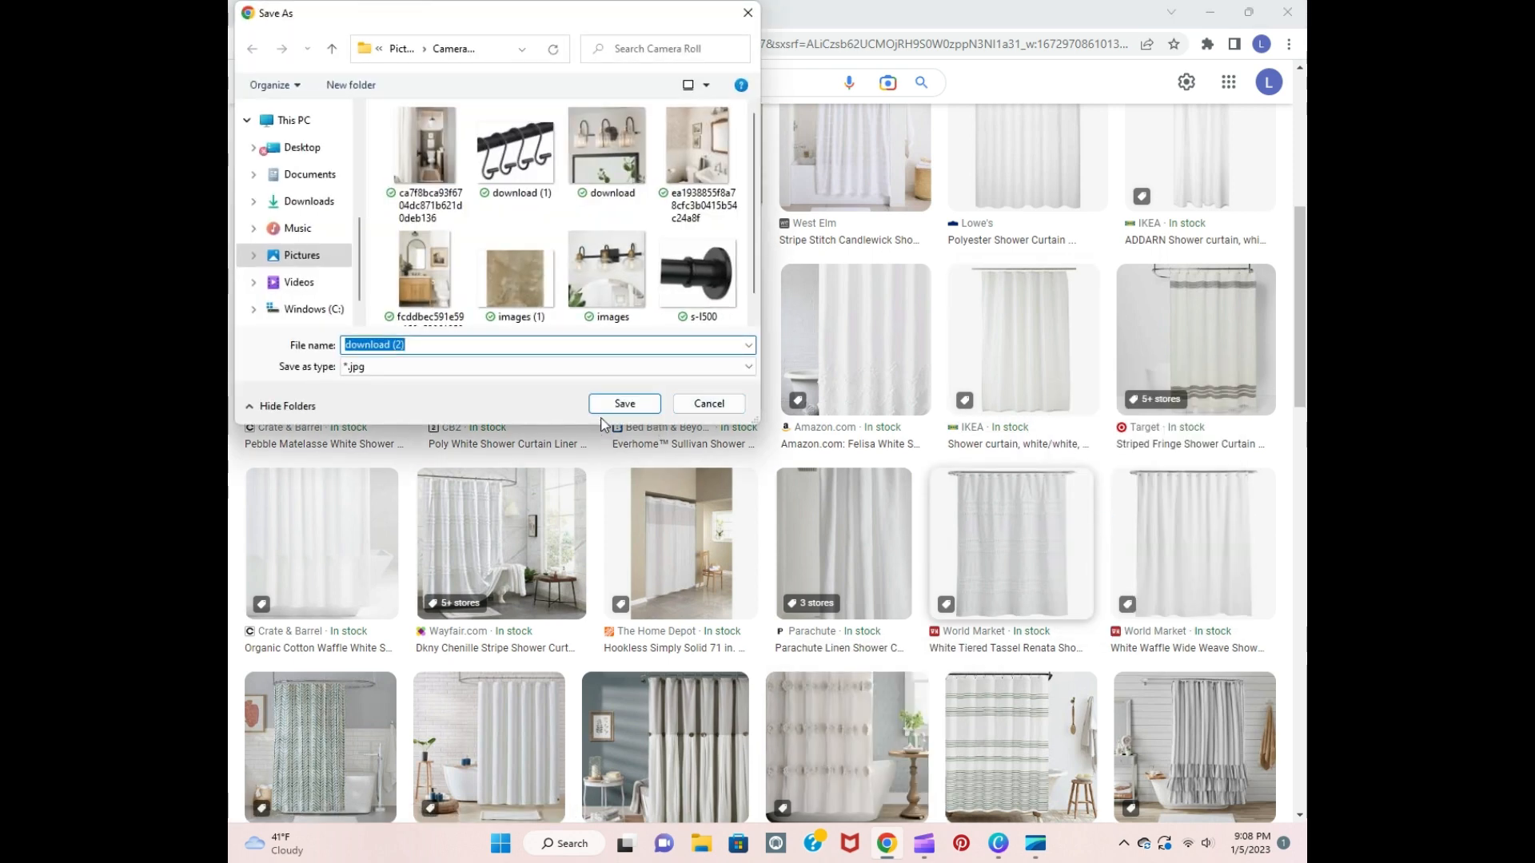
left_click(612, 404)
Step: Switch back to Canva and upload the download (2) shower curtain image from the Camera Roll folder
left_click(1003, 851)
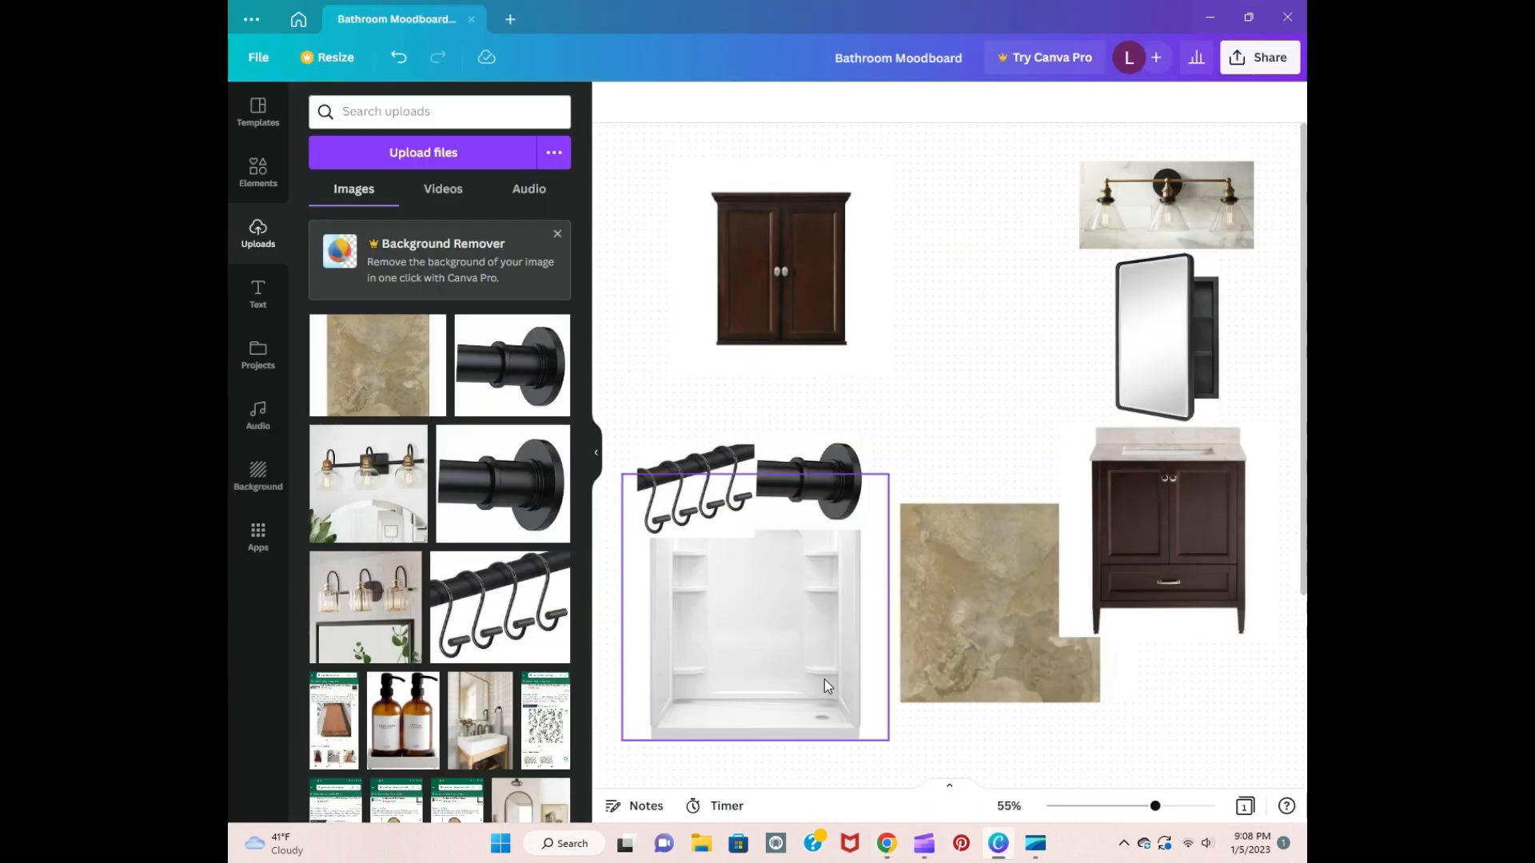
left_click(411, 154)
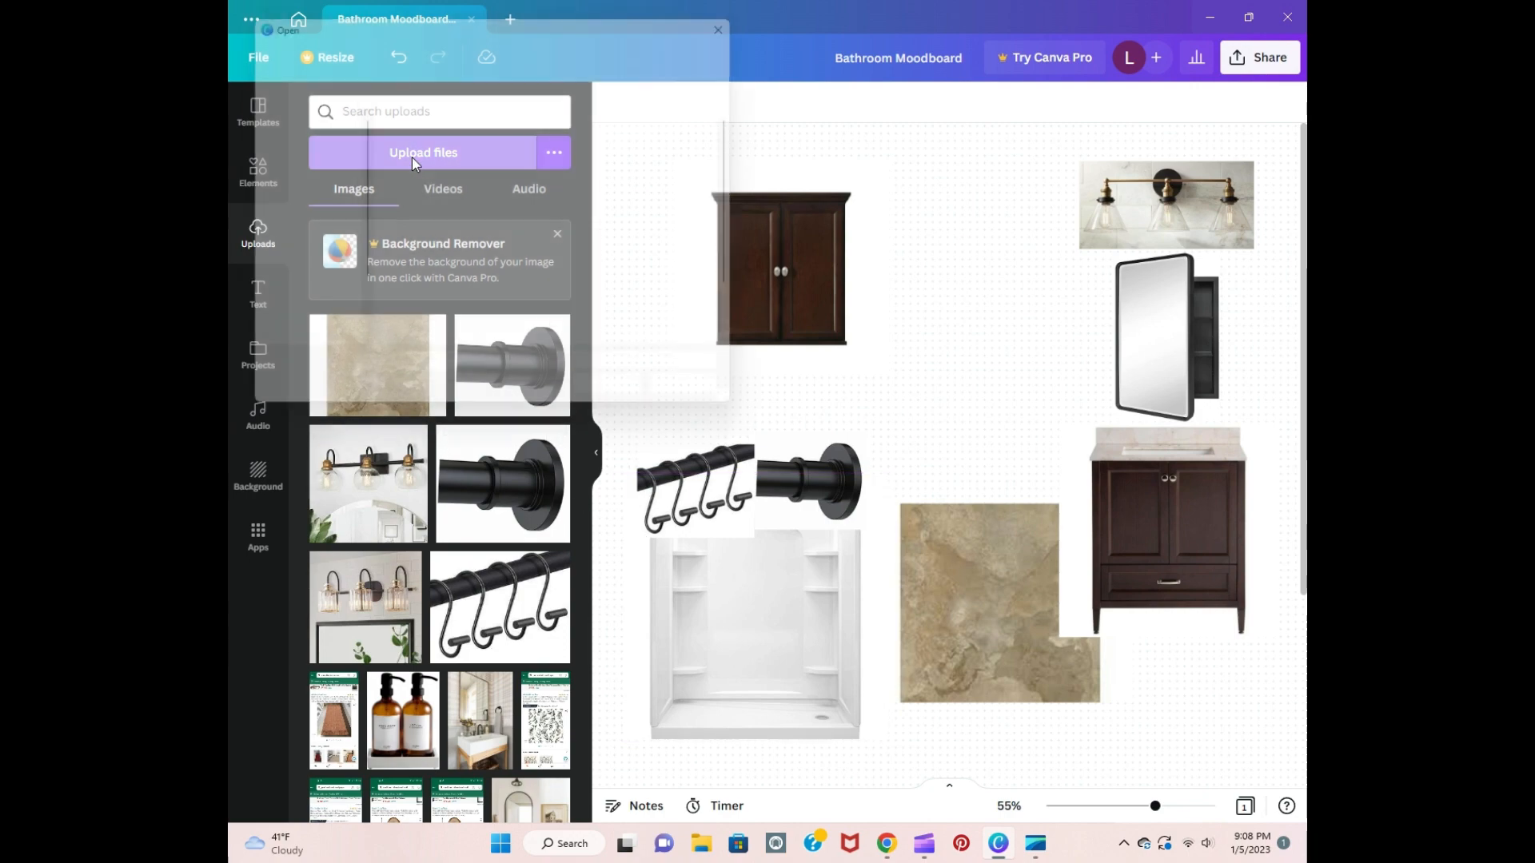
left_click(608, 148)
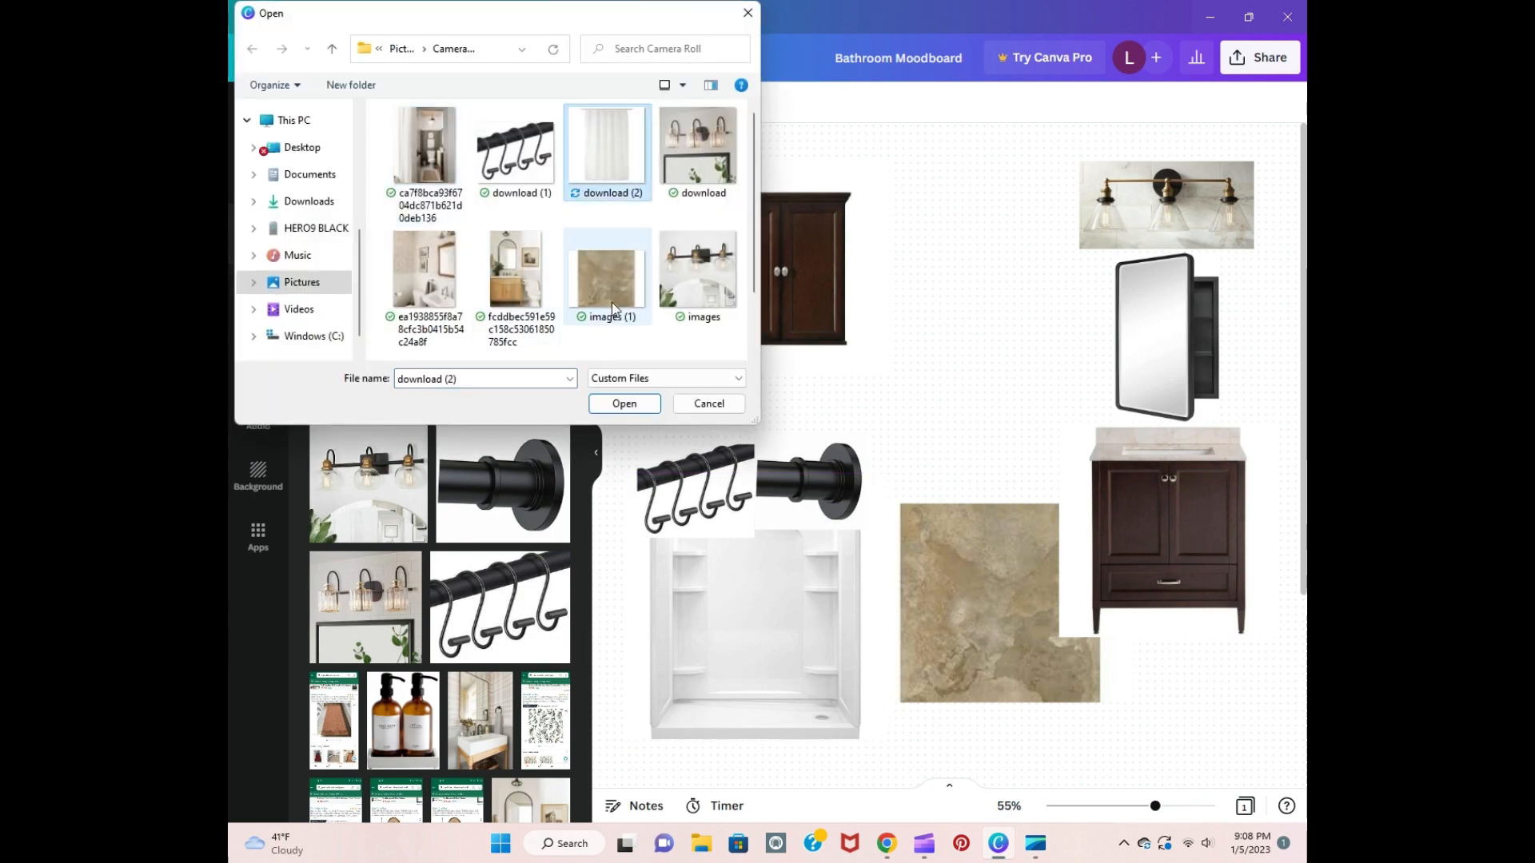
left_click(624, 404)
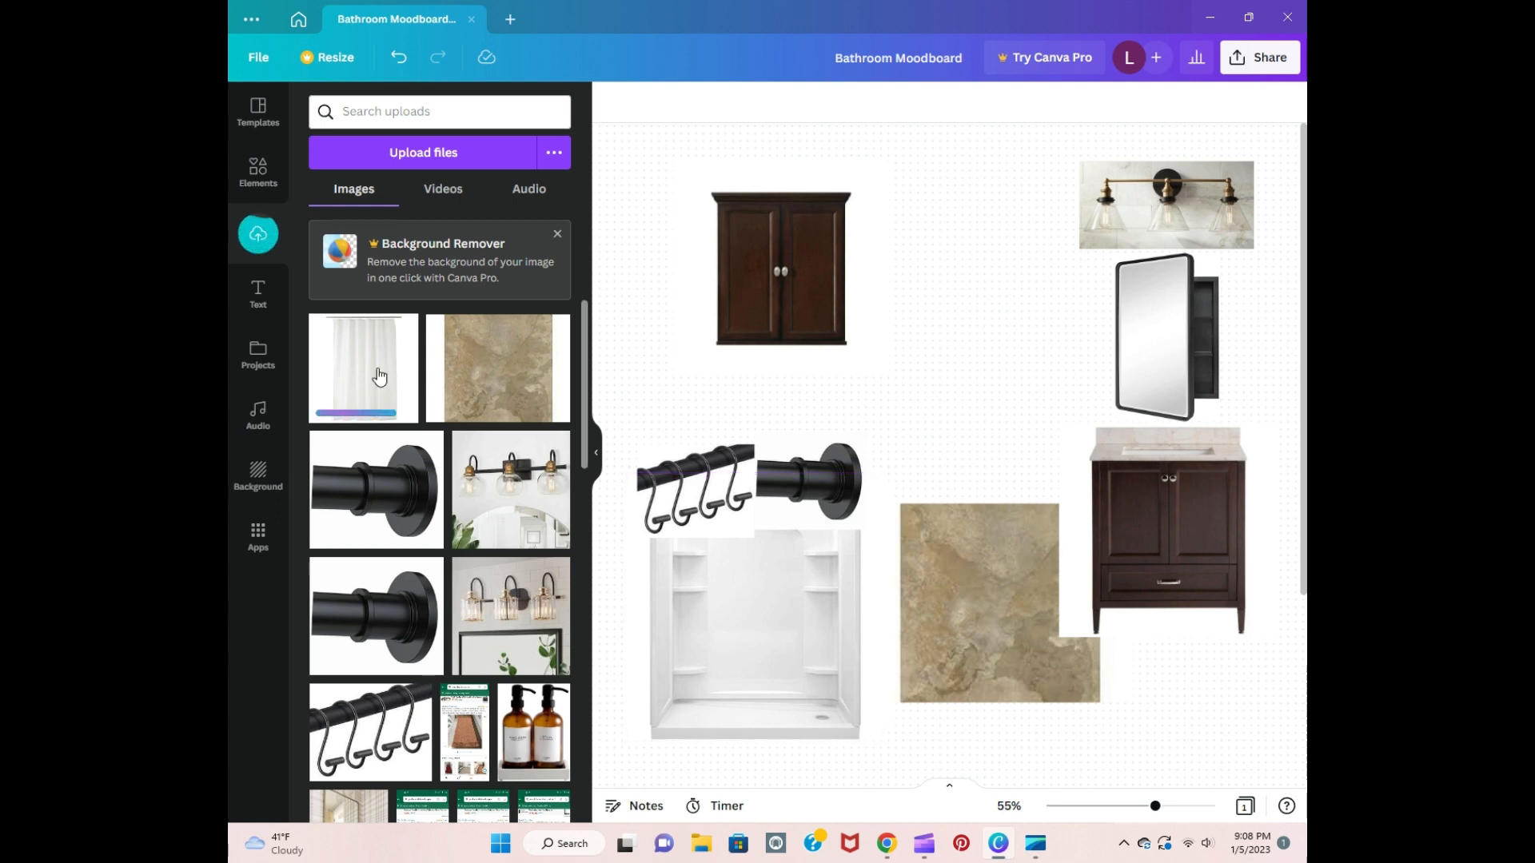
Step: Add the white shower curtain image, crop away its blank sides and place it over the left half of the shower stall image
left_click_drag(385, 378, 703, 629)
left_click_drag(757, 684, 800, 726)
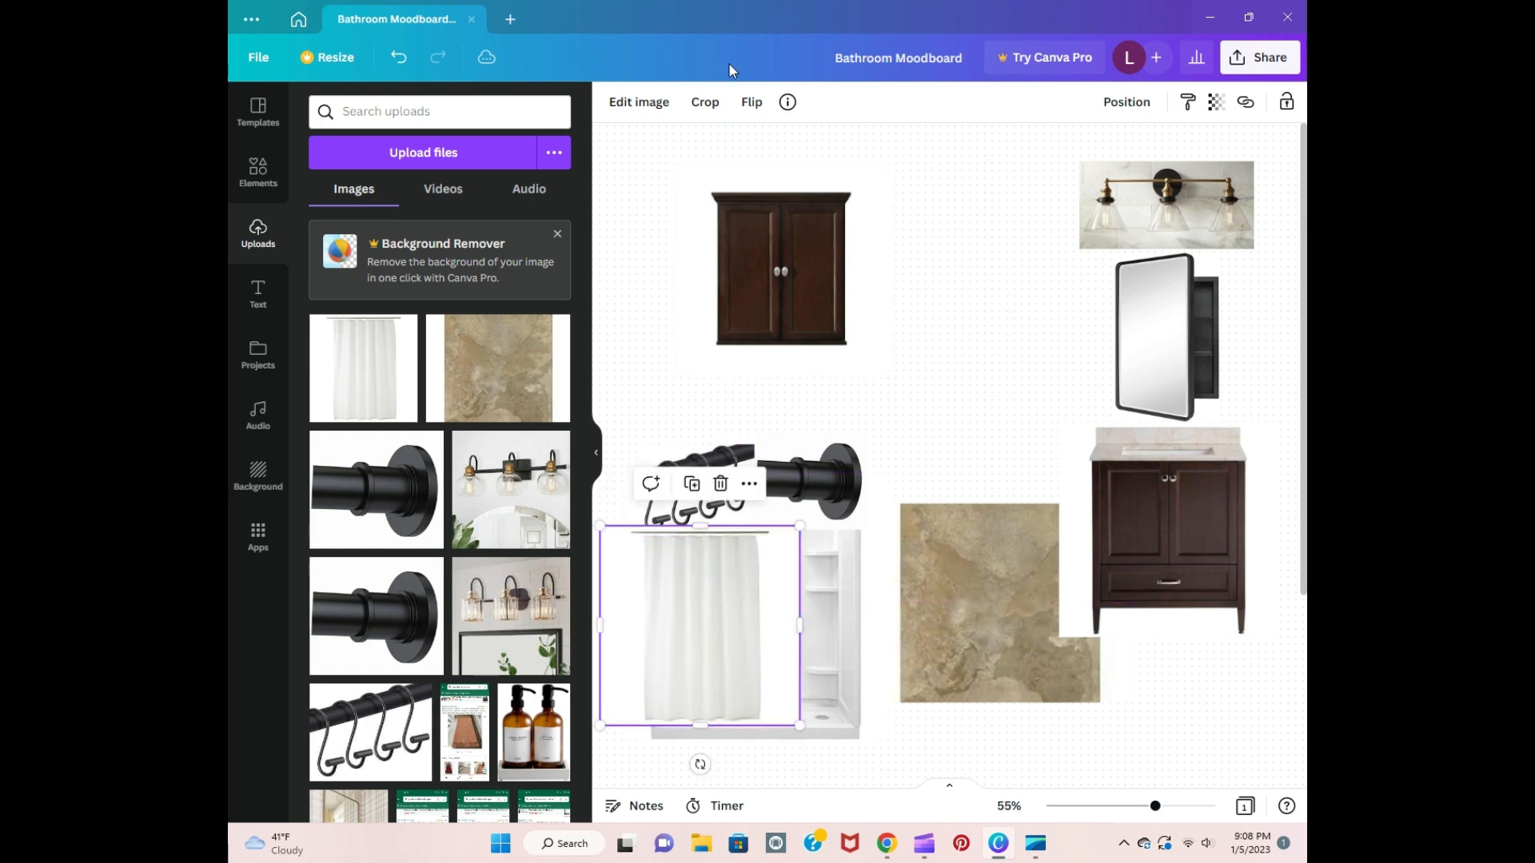
left_click(705, 101)
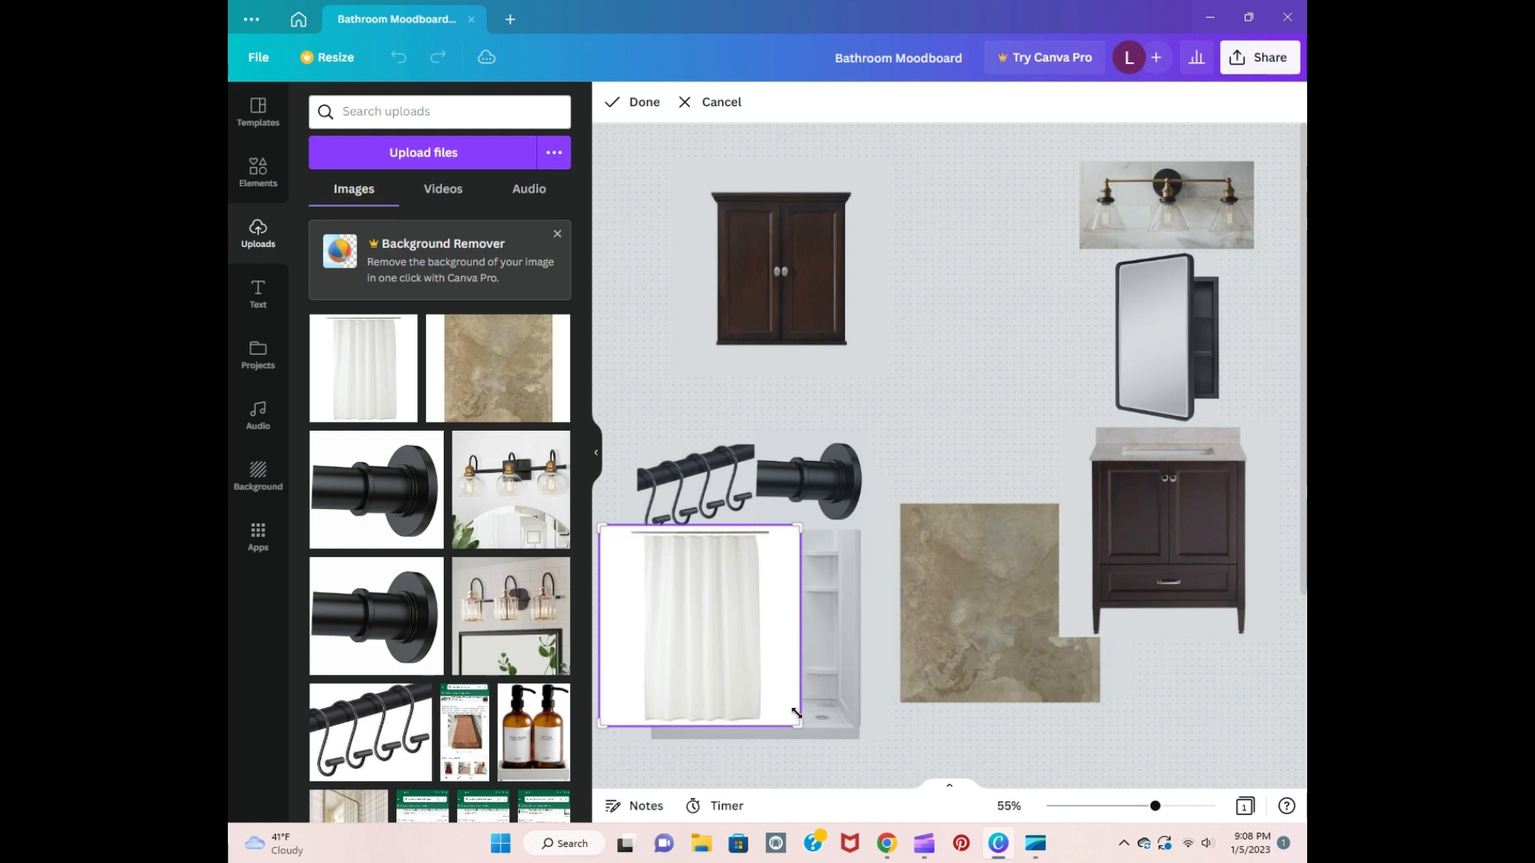
left_click_drag(795, 724, 770, 723)
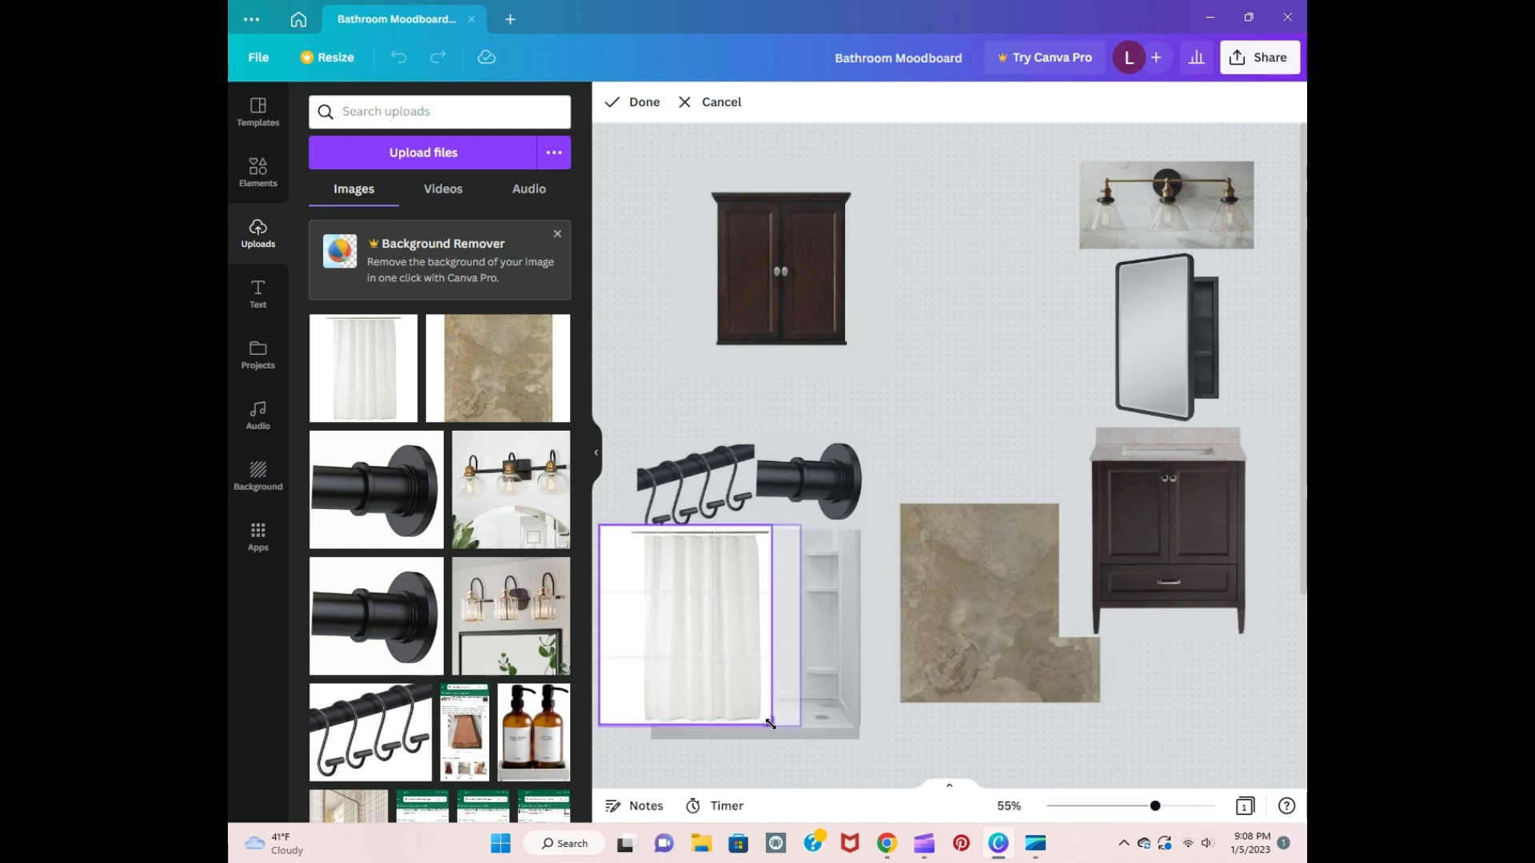
left_click_drag(602, 724, 632, 723)
left_click(916, 440)
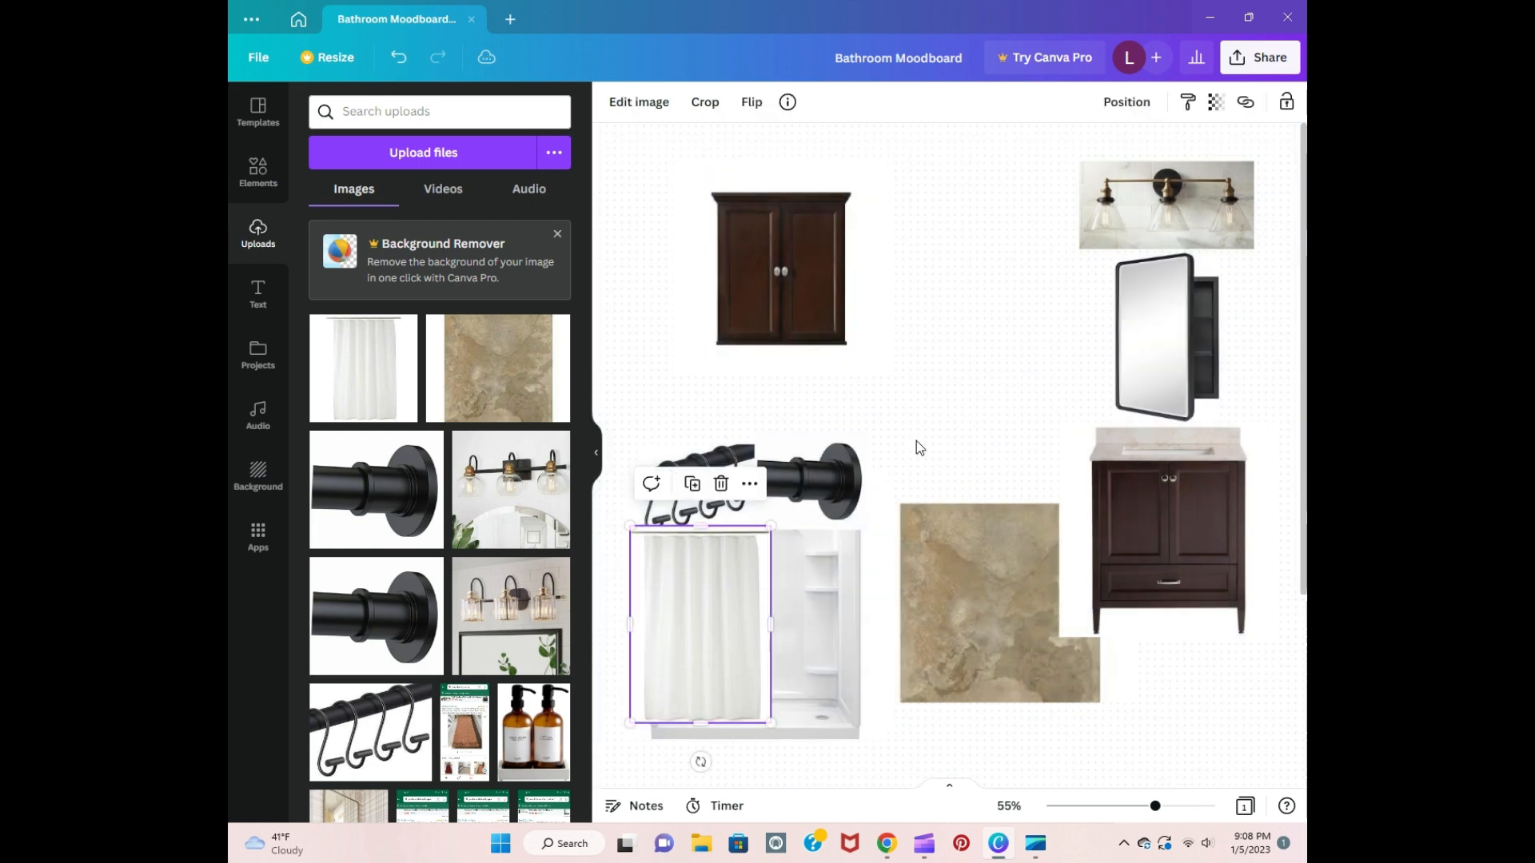
left_click_drag(717, 636, 707, 638)
left_click(993, 391)
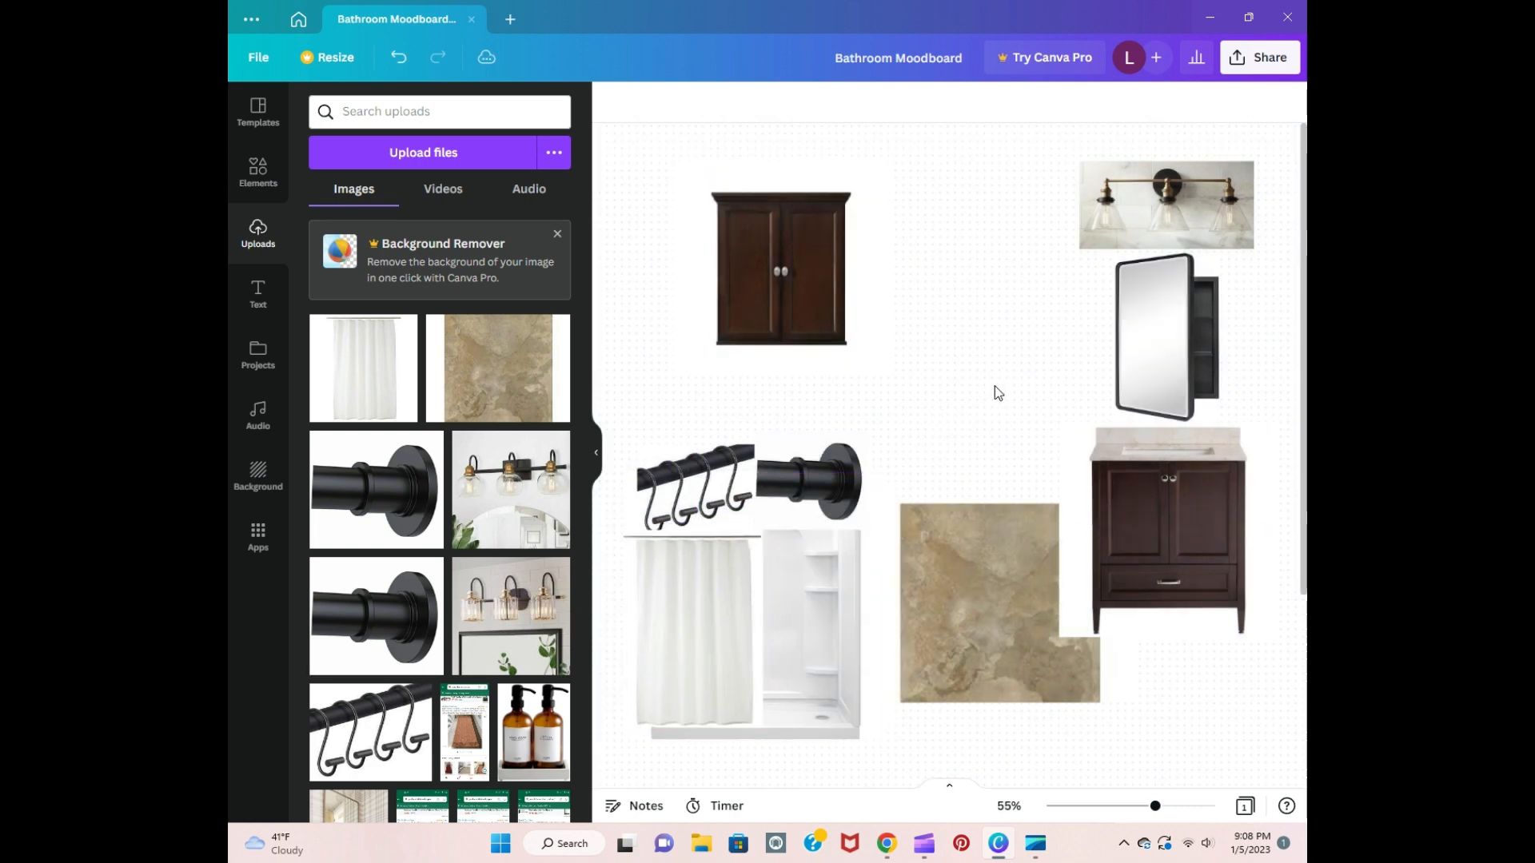
Step: Add the black vanity light with round glass globes, crop it to the fixture and place it left of the brass light image
left_click(546, 543)
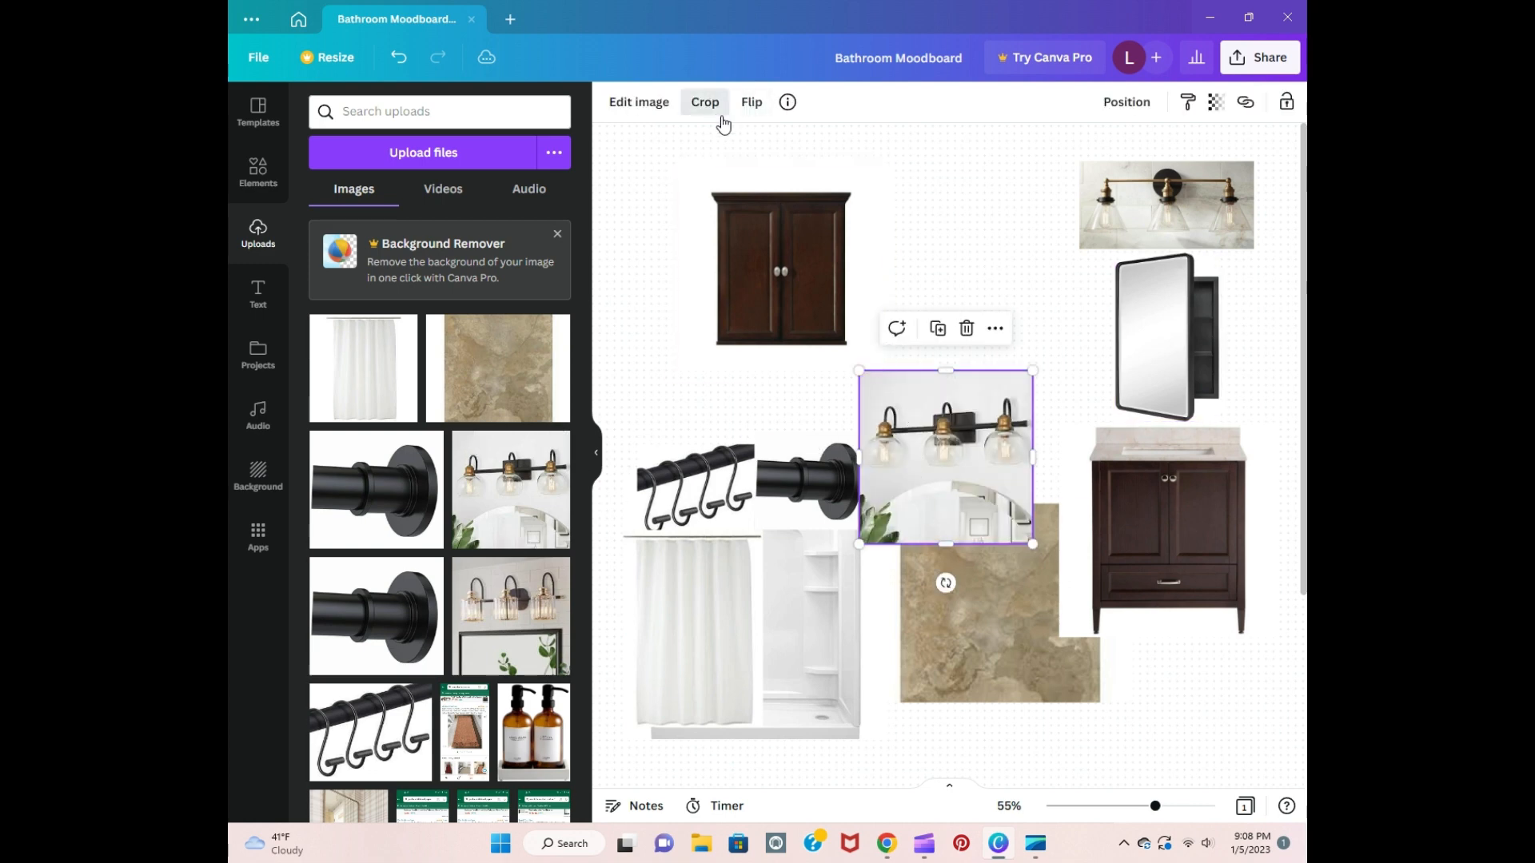
left_click(704, 101)
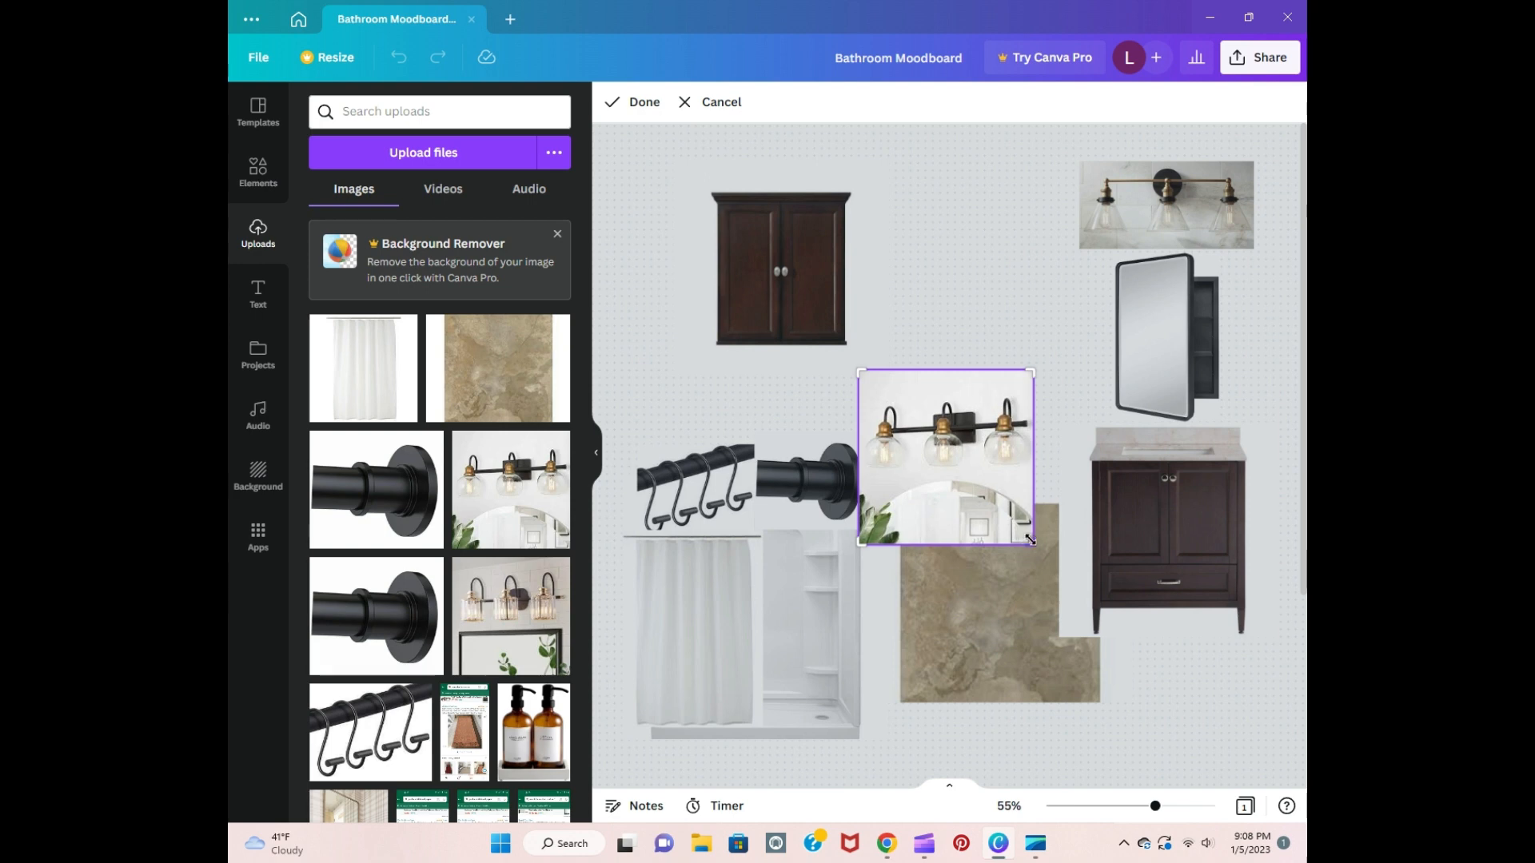
left_click_drag(1030, 541, 1030, 479)
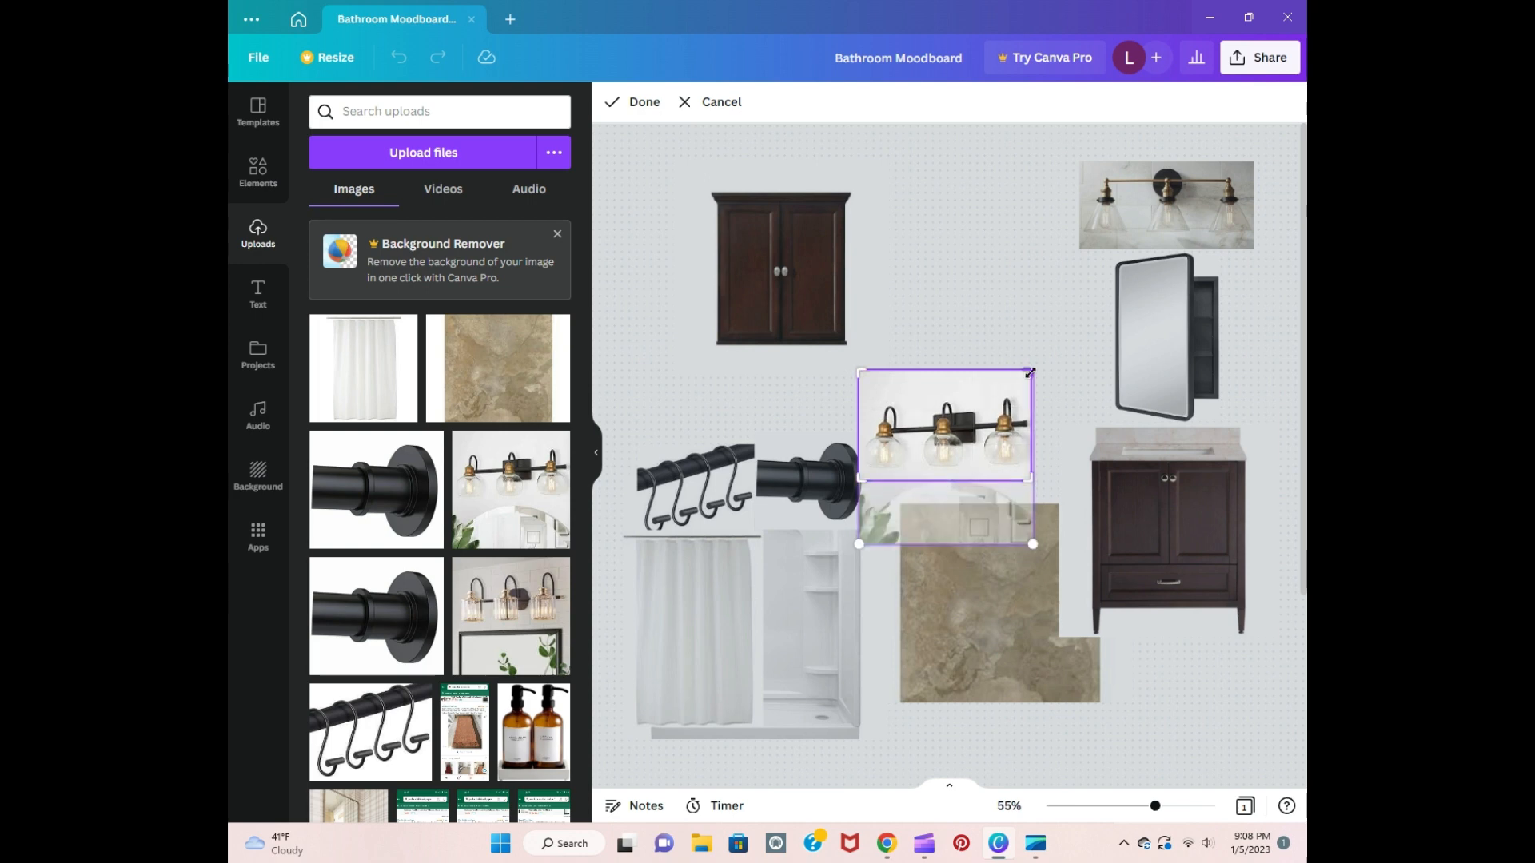
left_click(1076, 357)
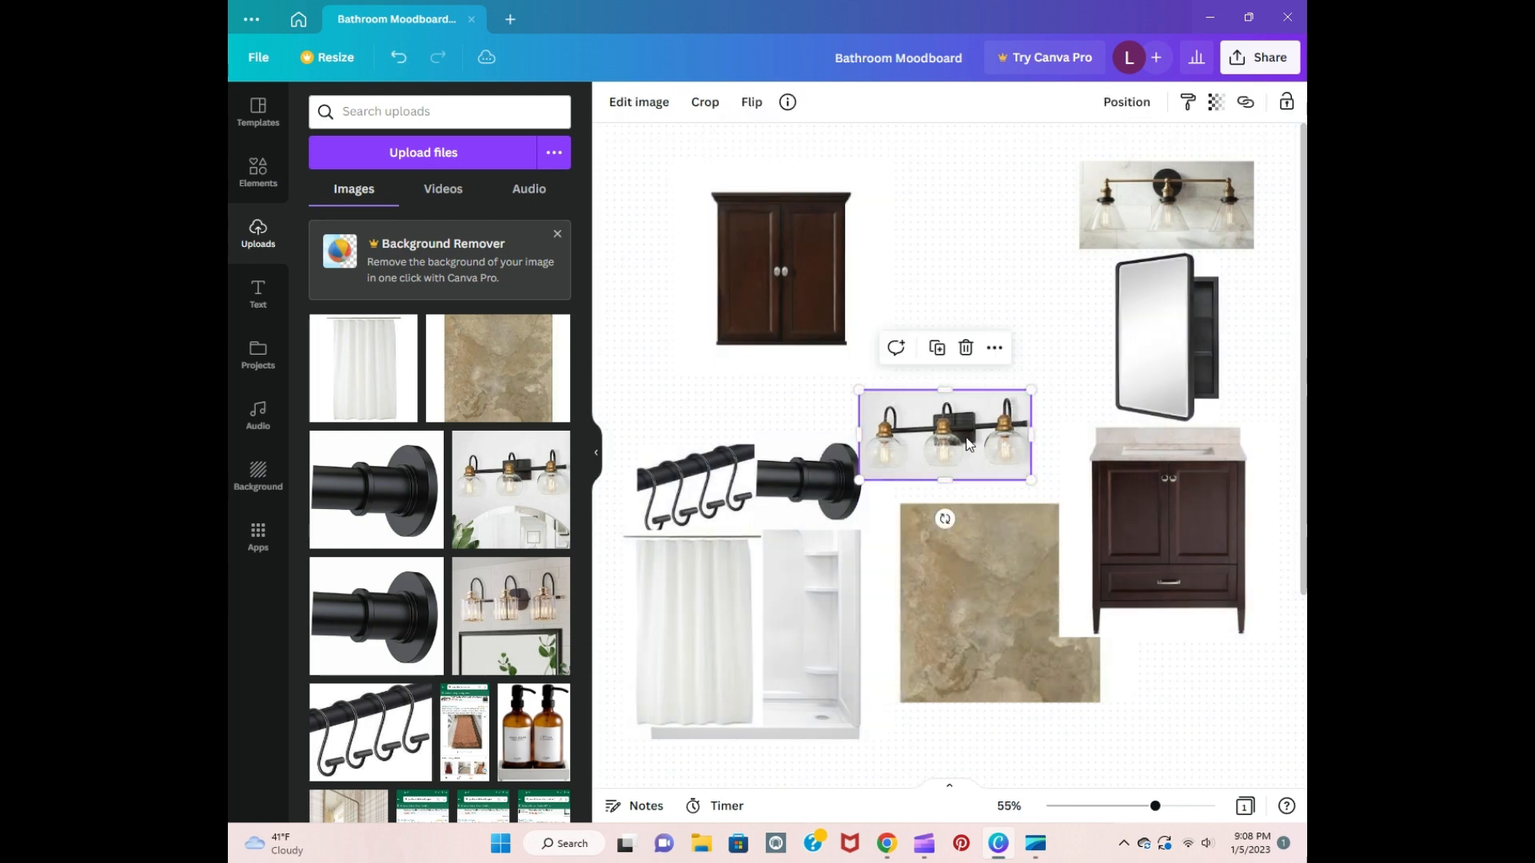
left_click_drag(991, 432, 998, 205)
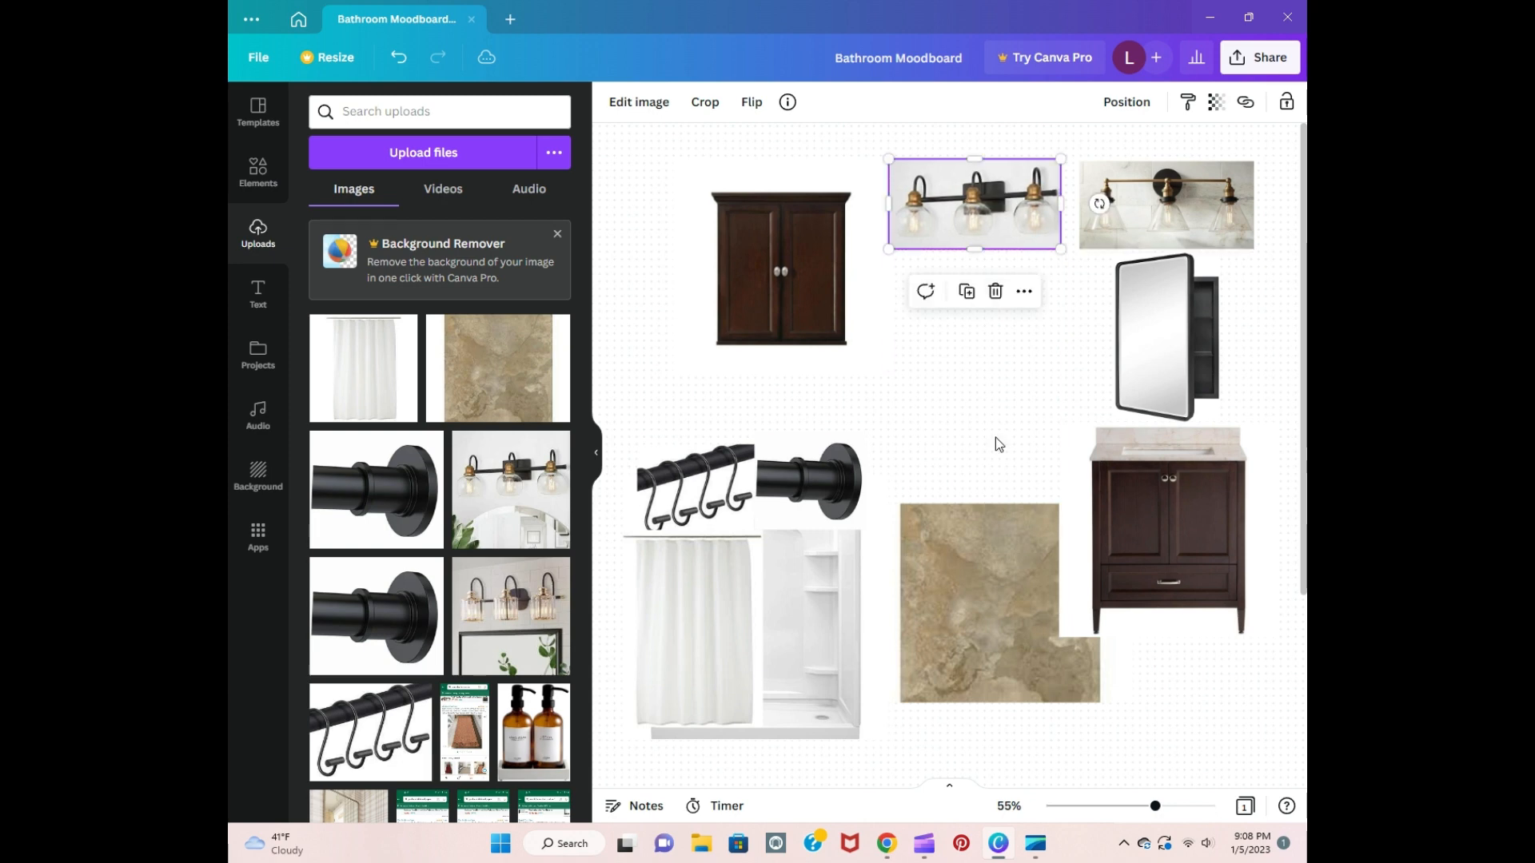
Step: Add the vanity light with crystal shades, crop away the mirror below the fixture and place it beneath the other two light images
left_click(511, 616)
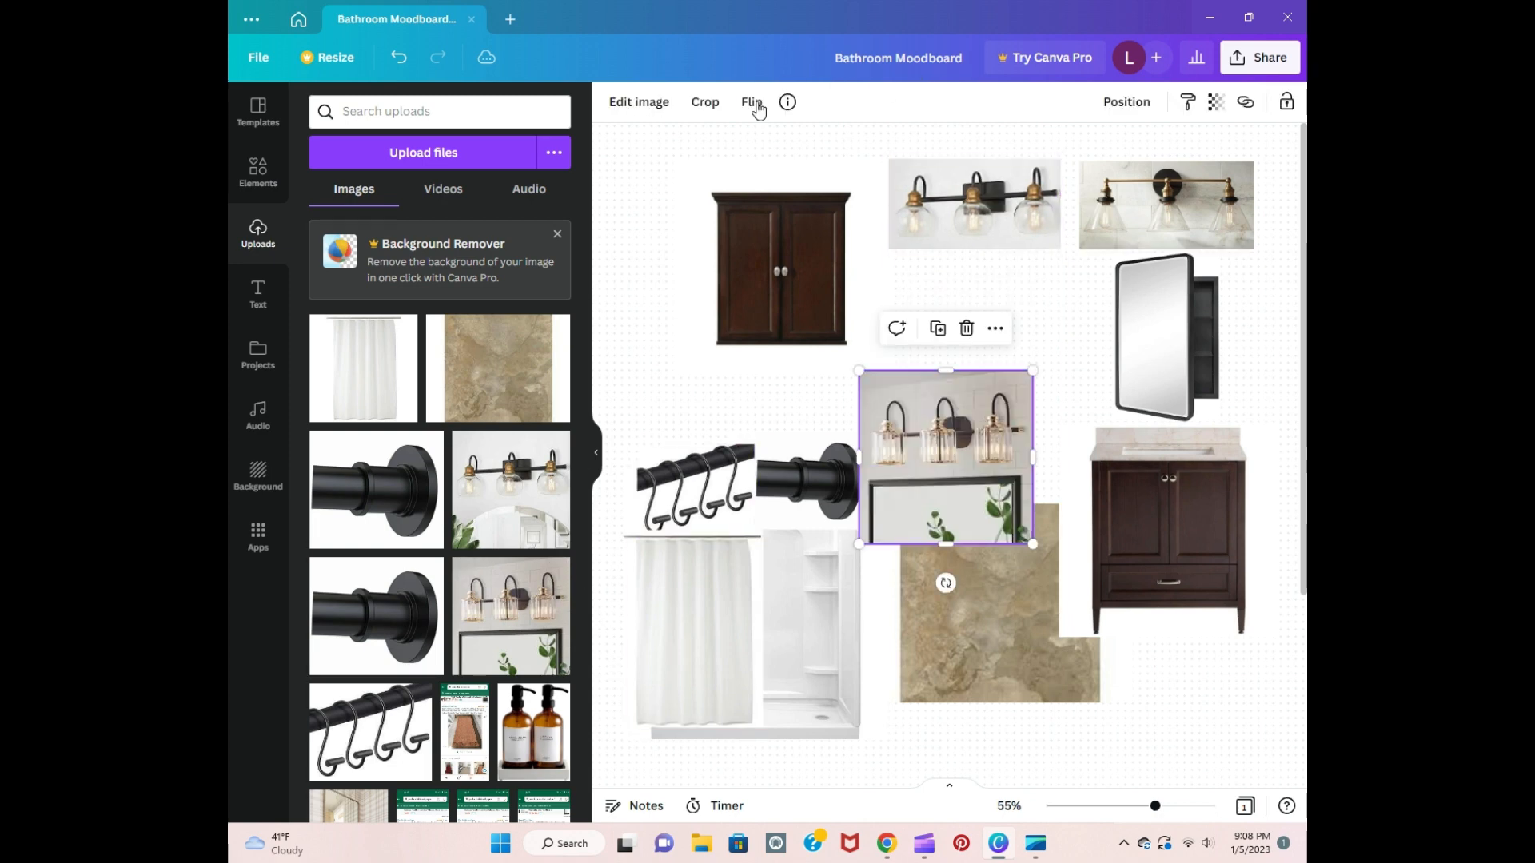
left_click(707, 102)
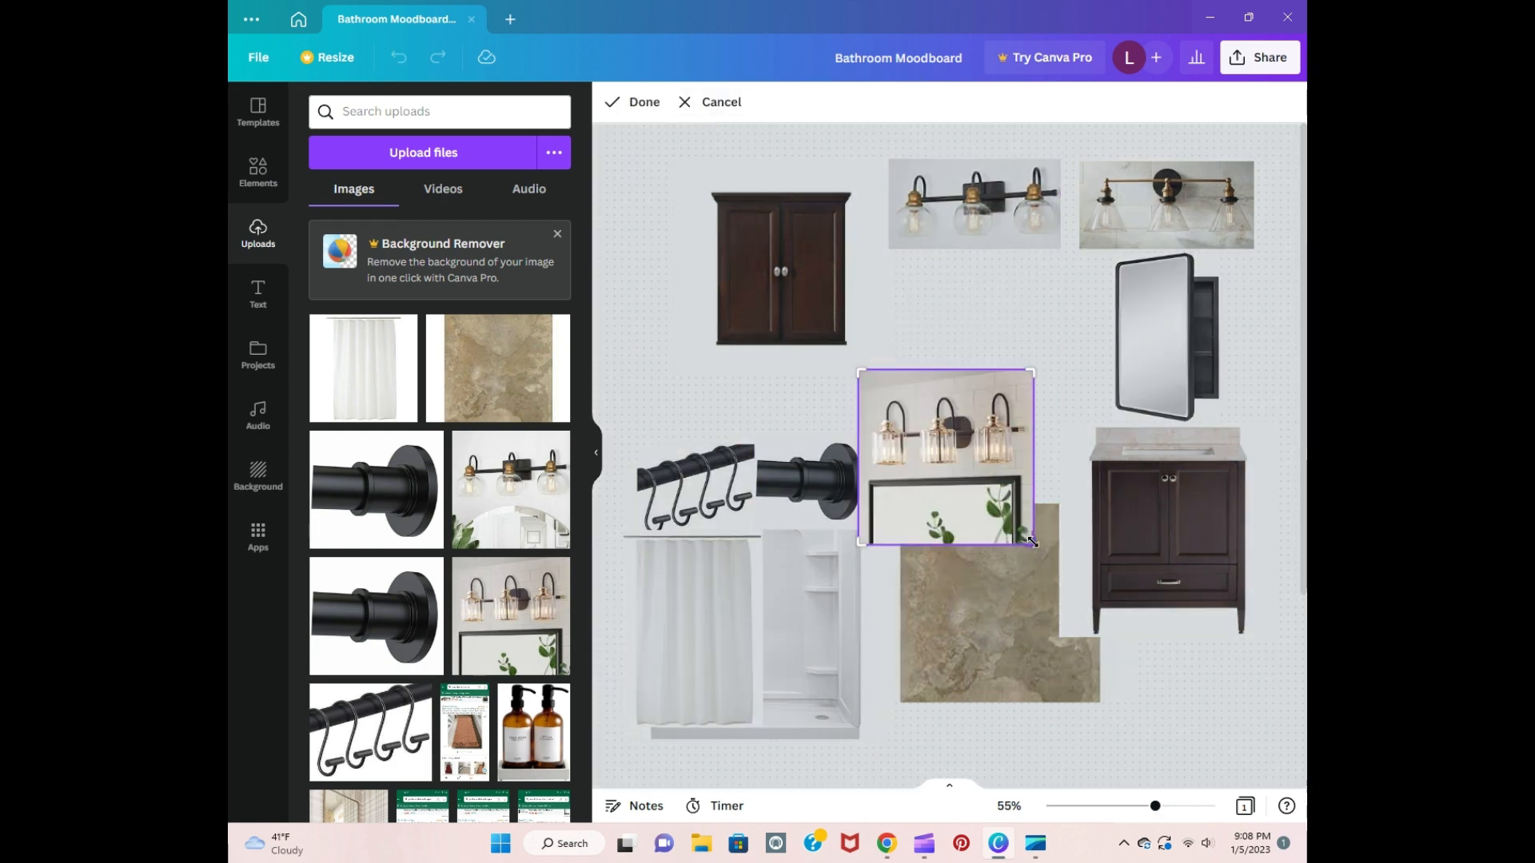
left_click_drag(1031, 542, 1032, 477)
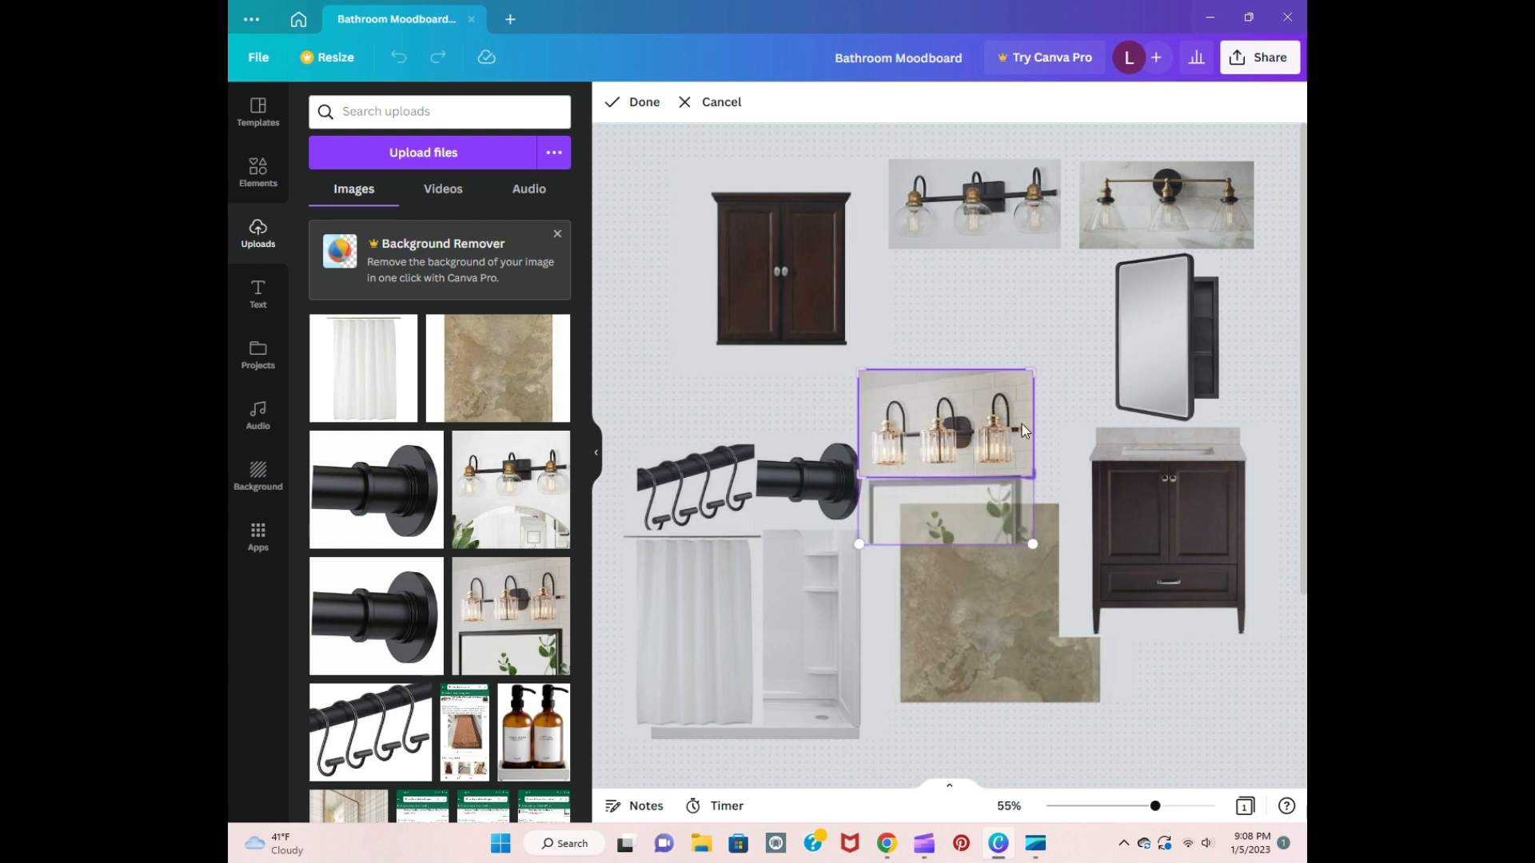
left_click_drag(1032, 369, 1069, 294)
left_click(1072, 351)
left_click(1025, 443)
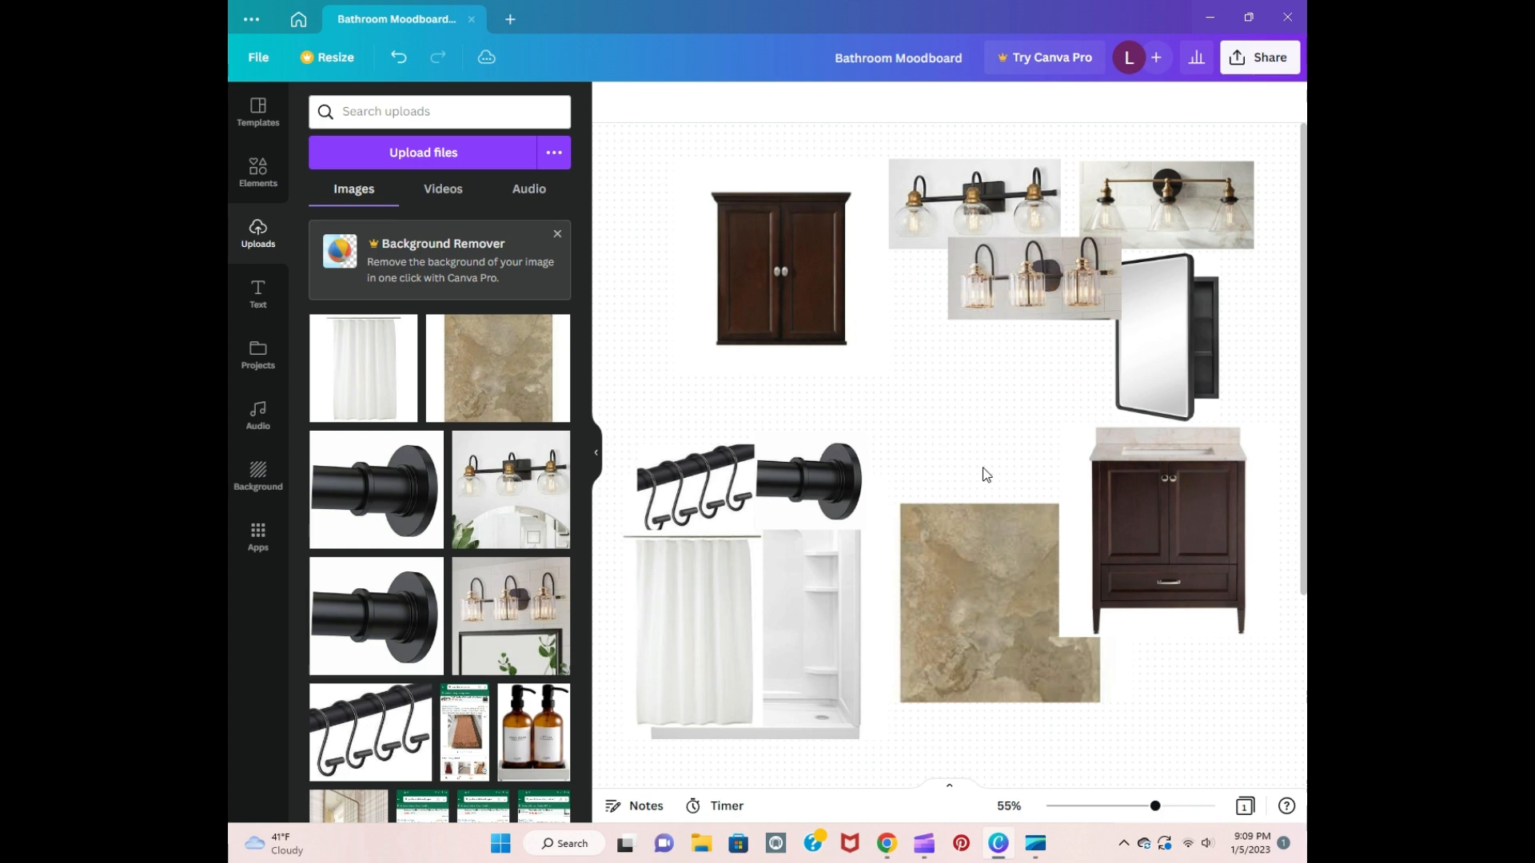
Step: Add the uploaded photo of hanging towels, framed prints and a potted plant, and shift the tile image down below it
scroll(461, 537, "down", 3)
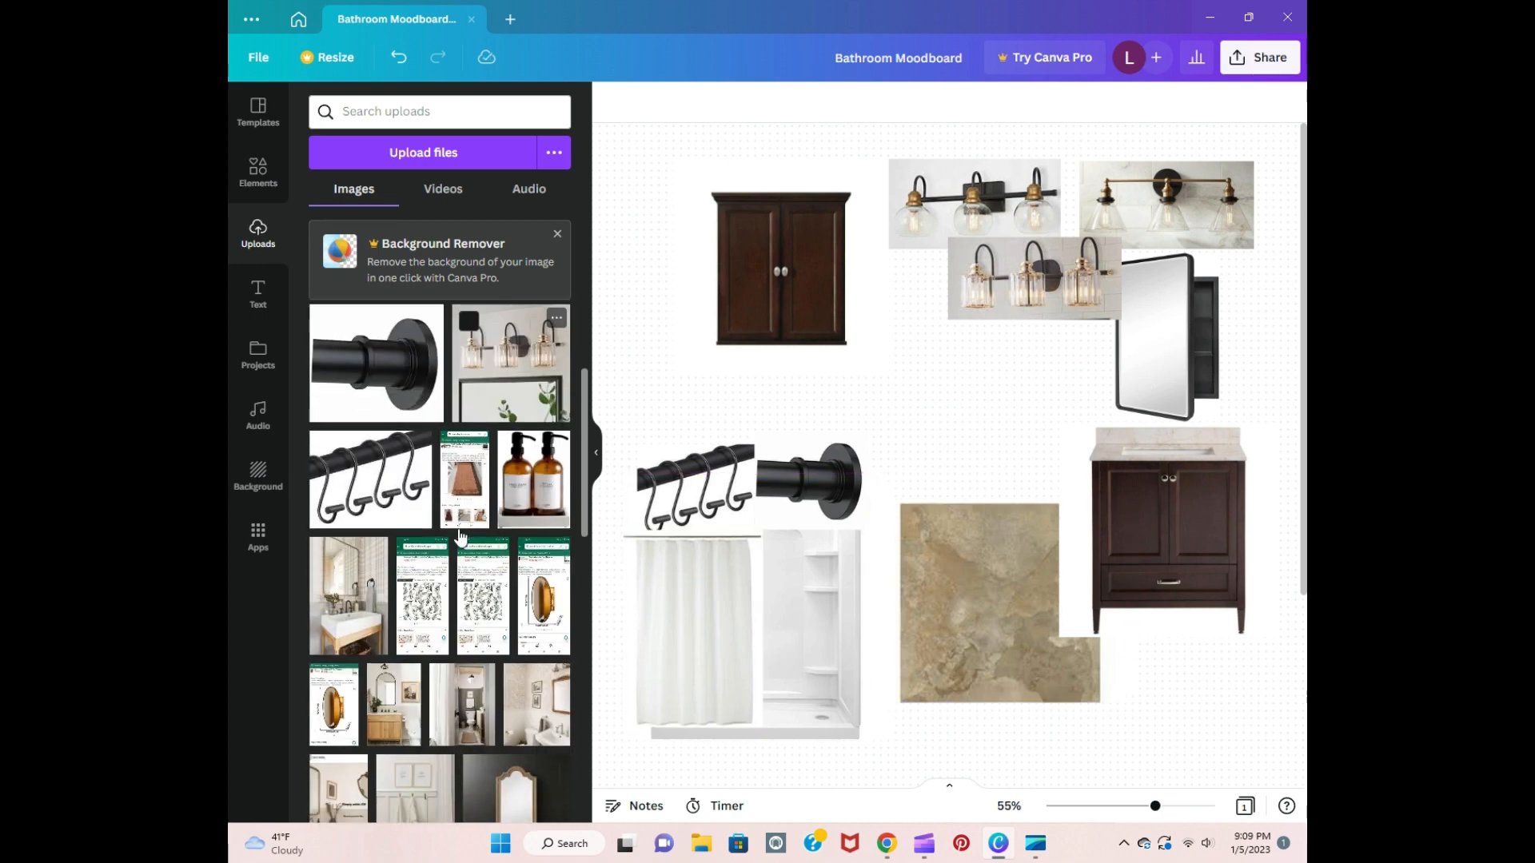
scroll(462, 536, "down", 1)
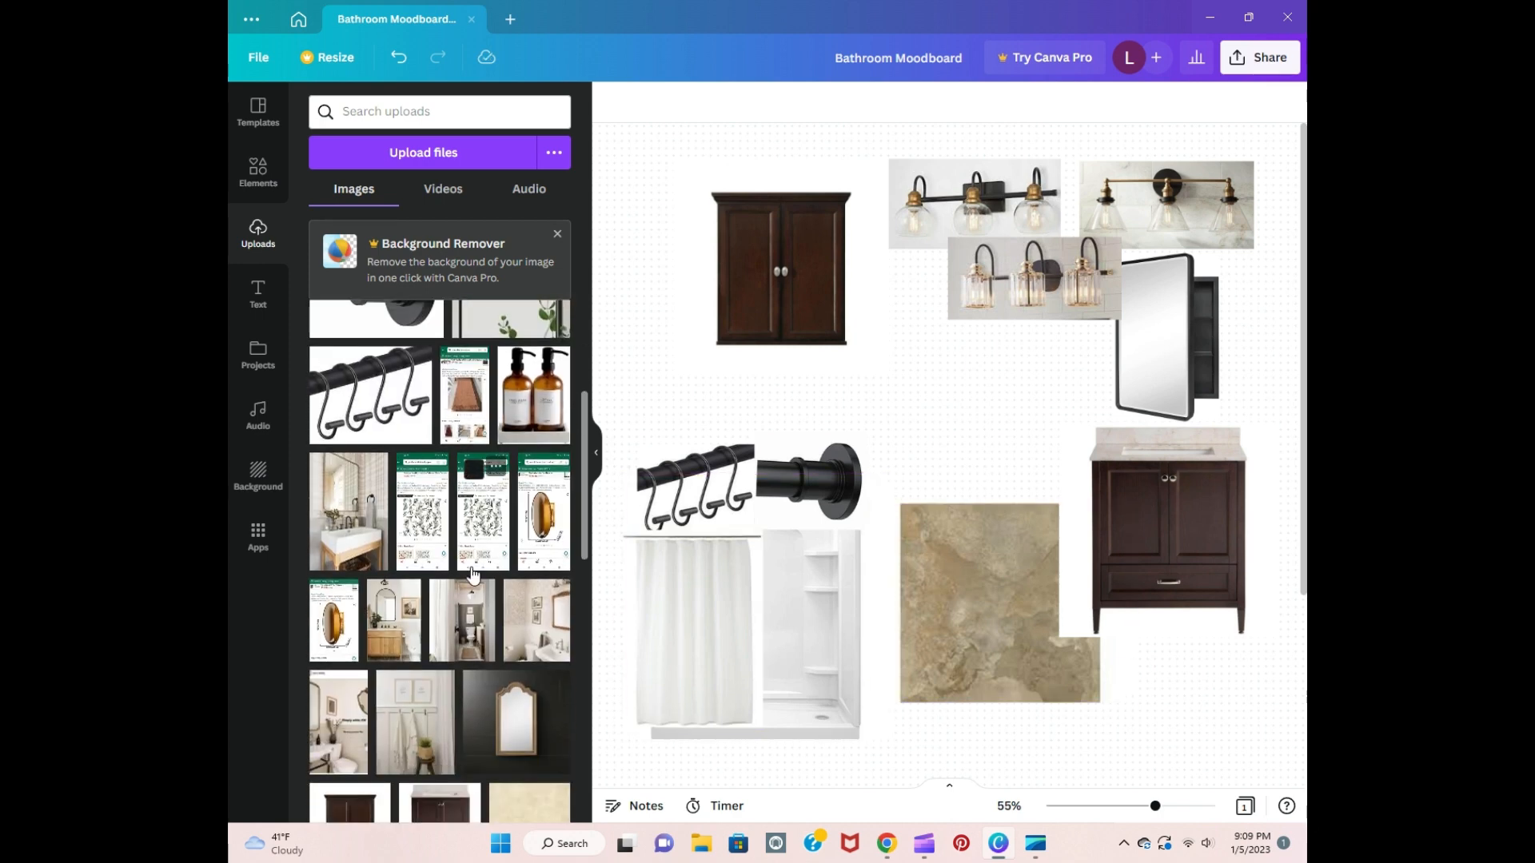
left_click(423, 734)
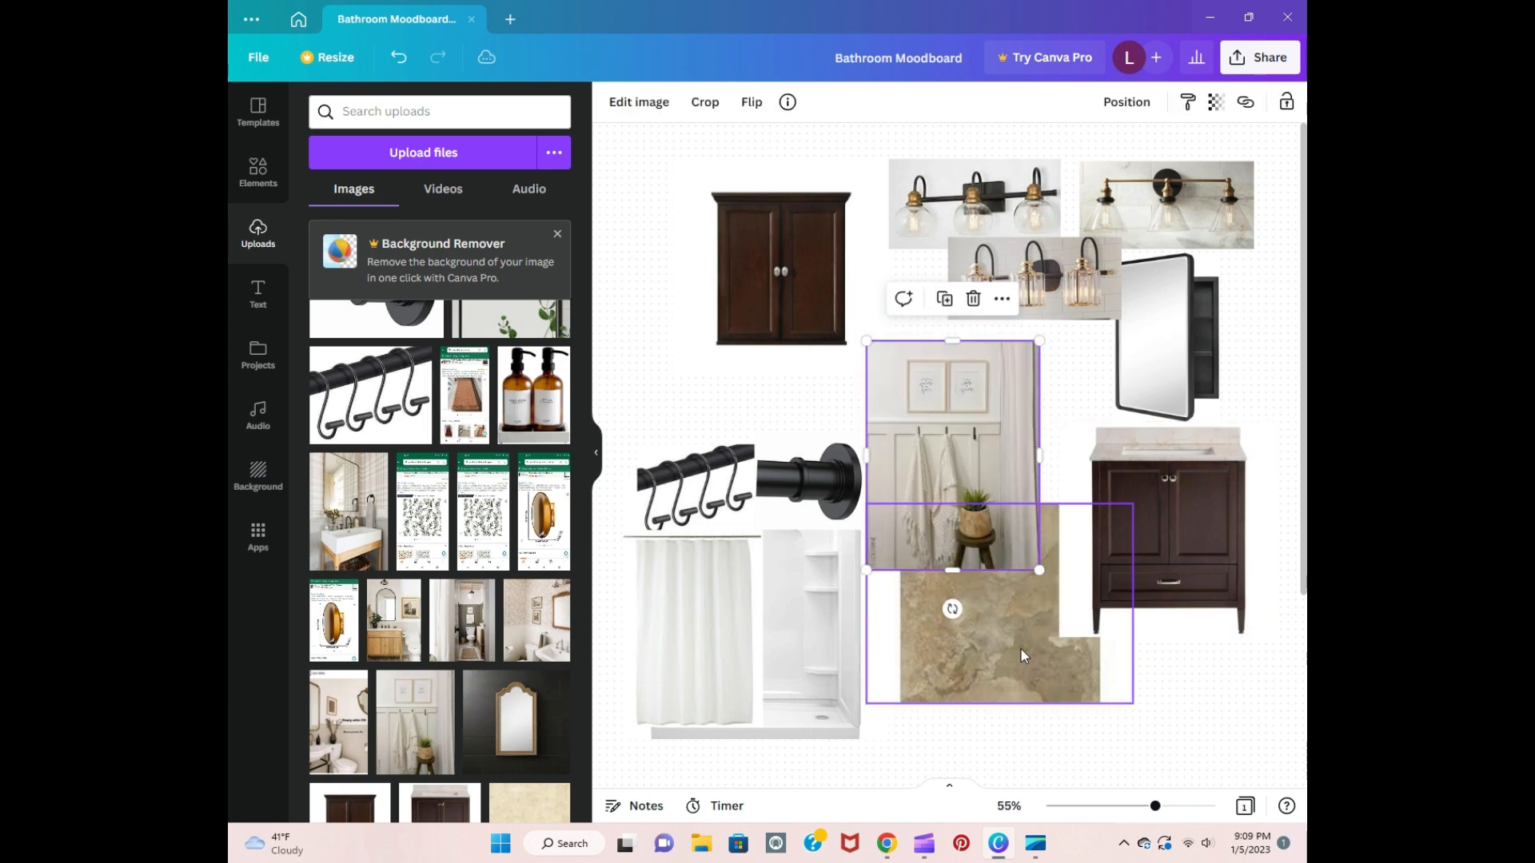
left_click_drag(1004, 617, 1005, 678)
left_click(1194, 687)
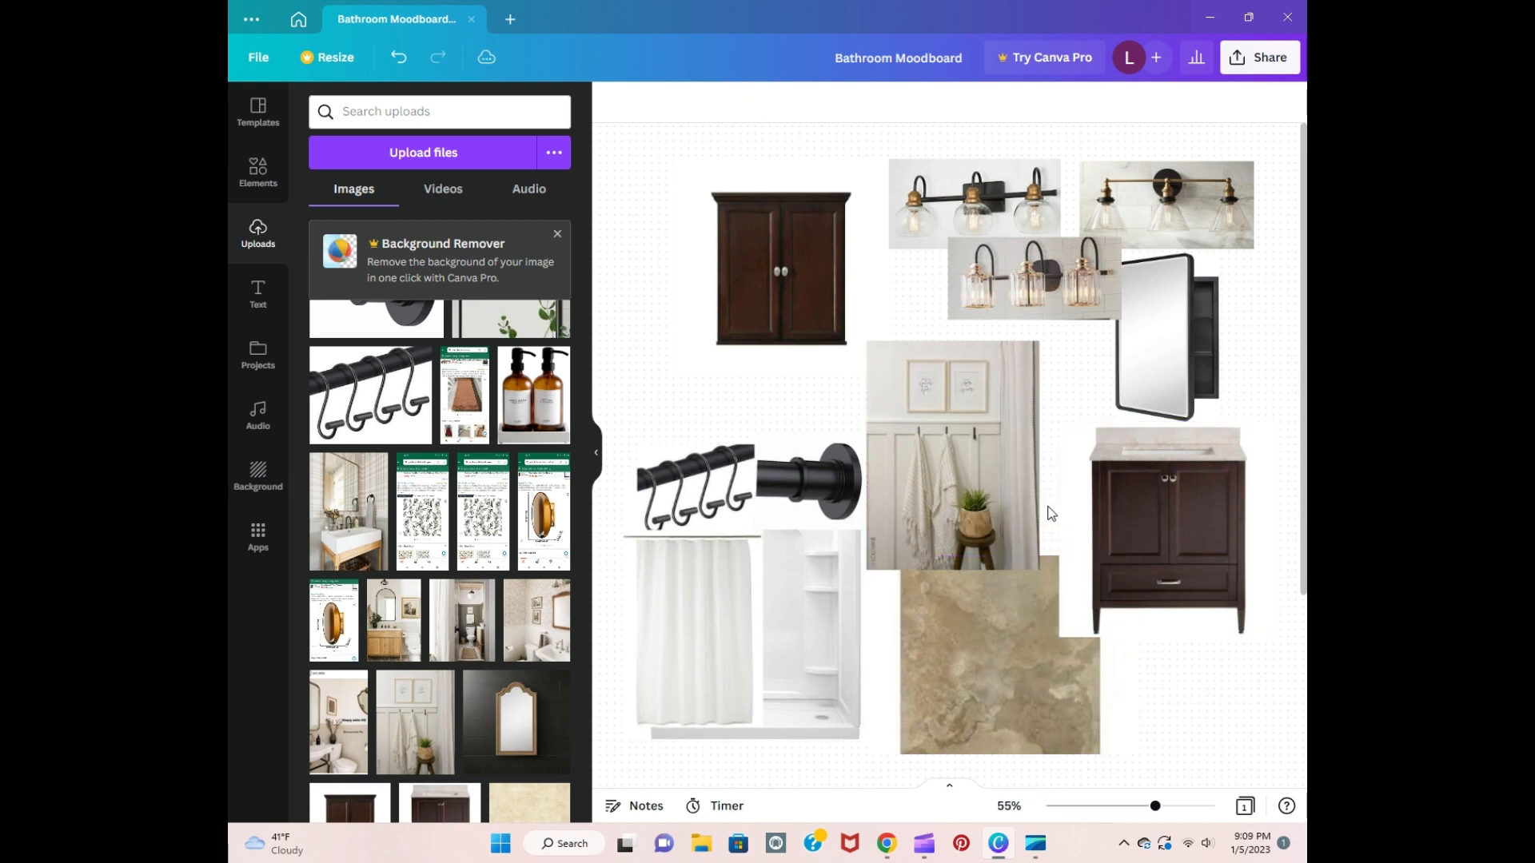
Step: Enlarge the hanging towels photo and position it close to the left side of the vanity image
left_click(1008, 486)
left_click_drag(1037, 569, 1074, 613)
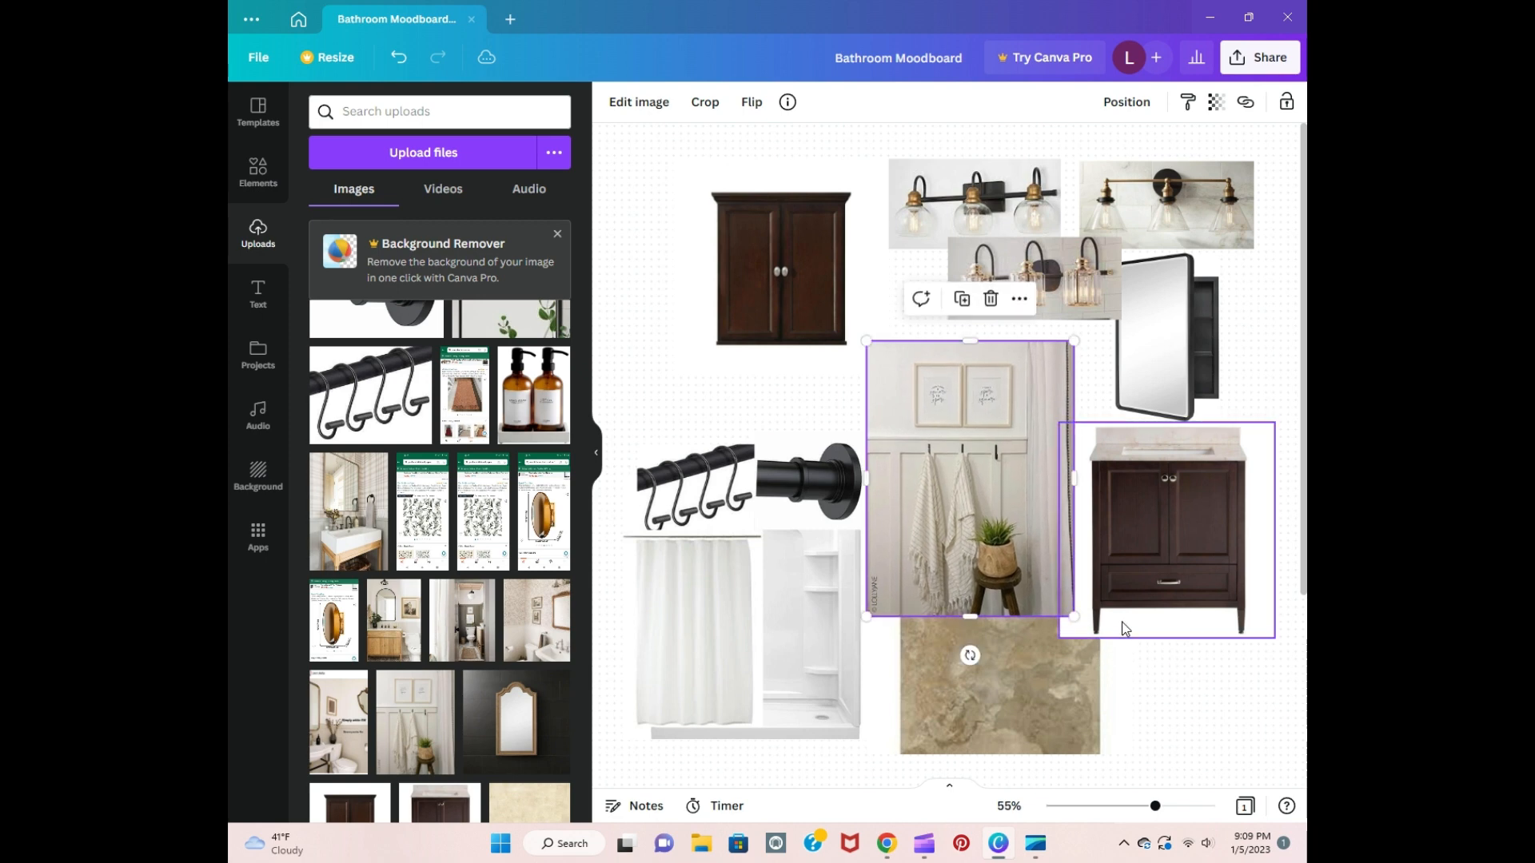
left_click_drag(1016, 559, 1022, 555)
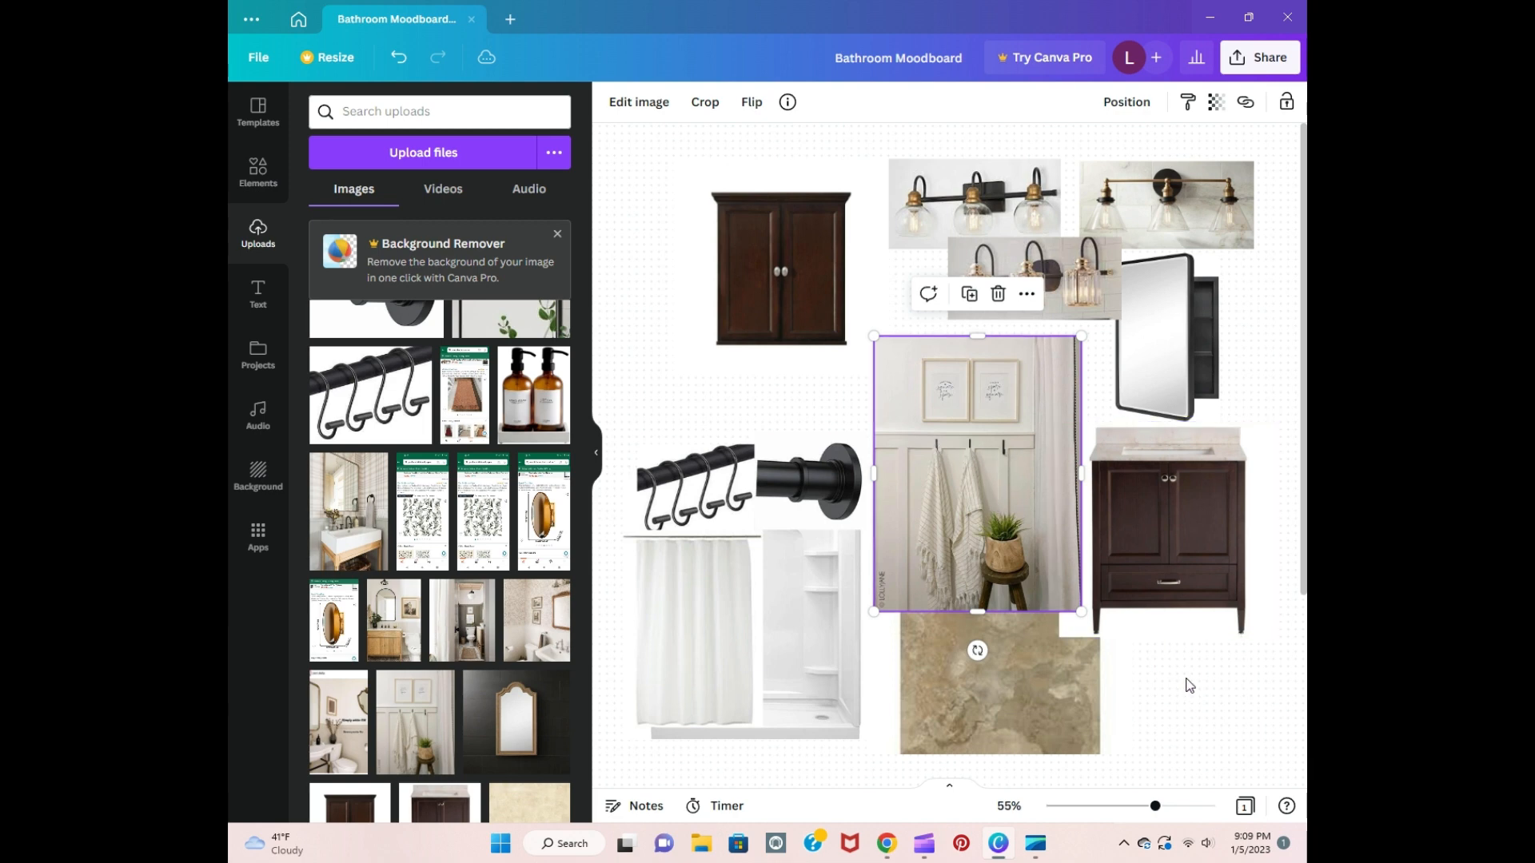
left_click(1189, 686)
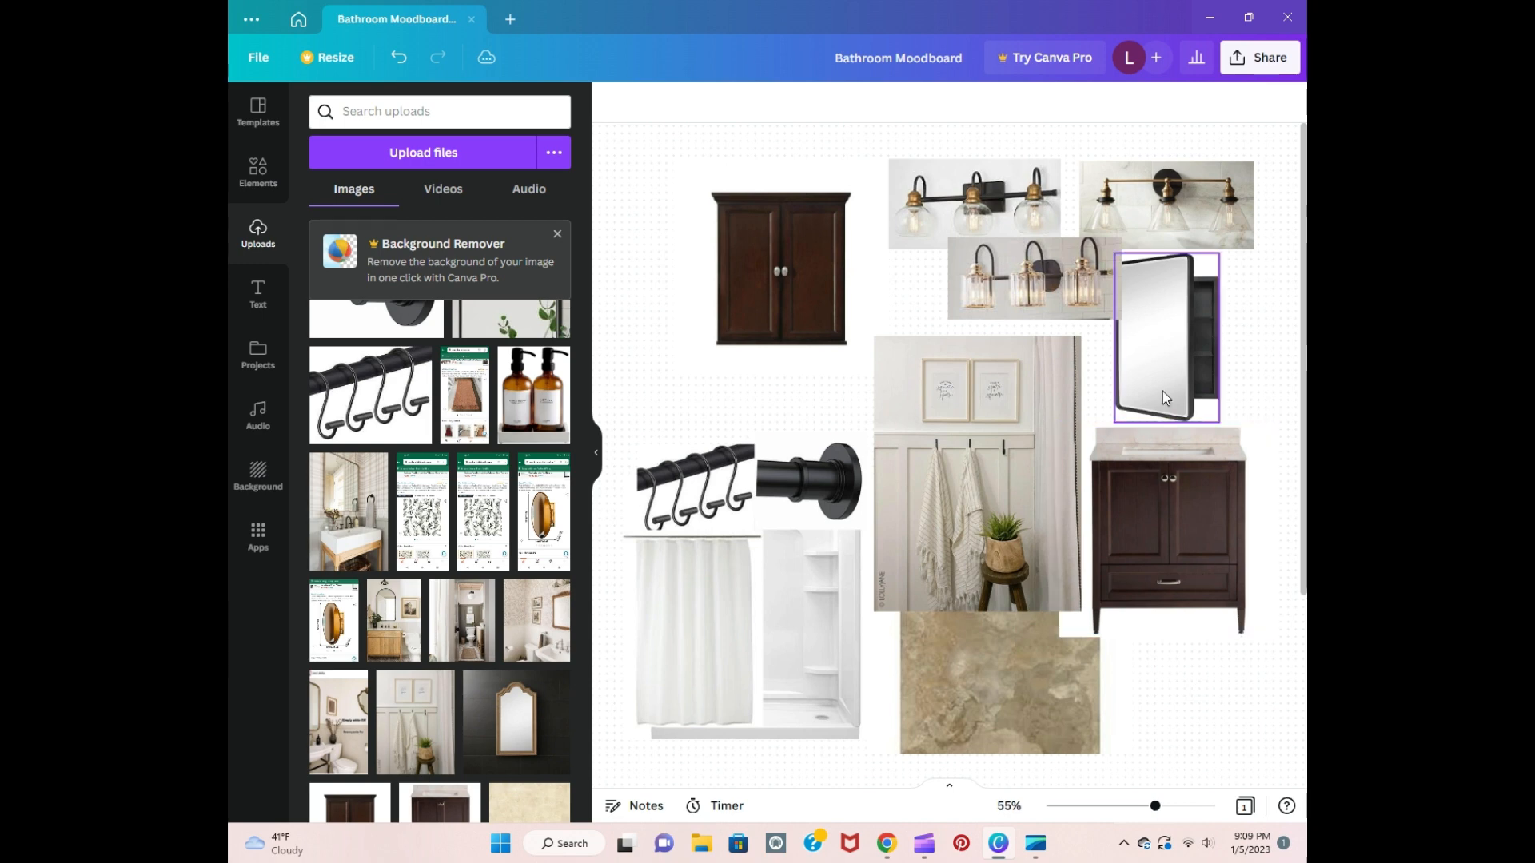
Step: Bring the mirrored medicine cabinet image to the front and reposition it just above the vanity image
left_click_drag(1162, 384, 1167, 382)
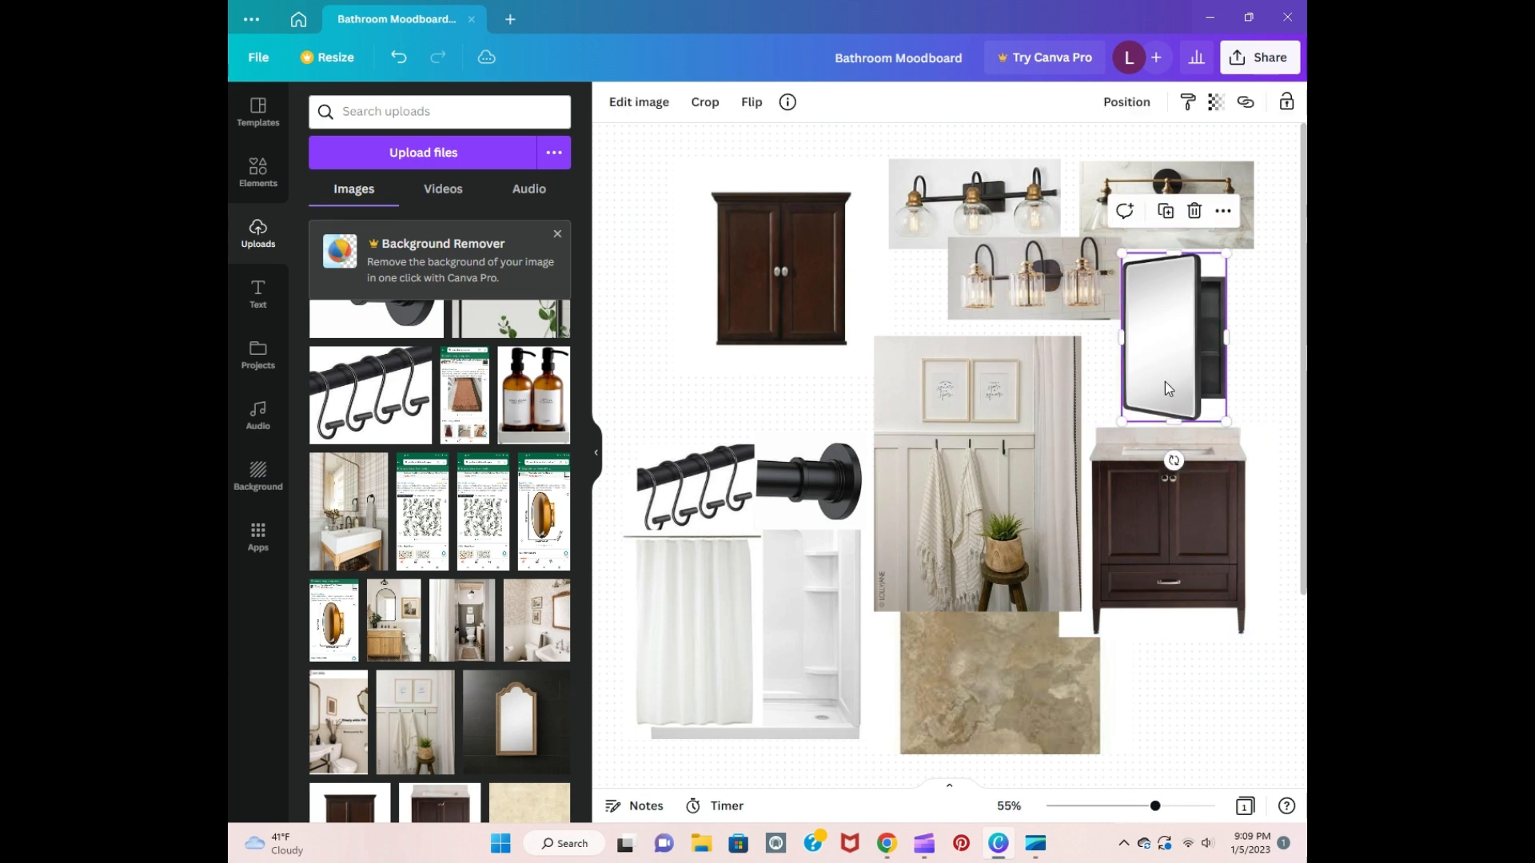
right_click(1164, 381)
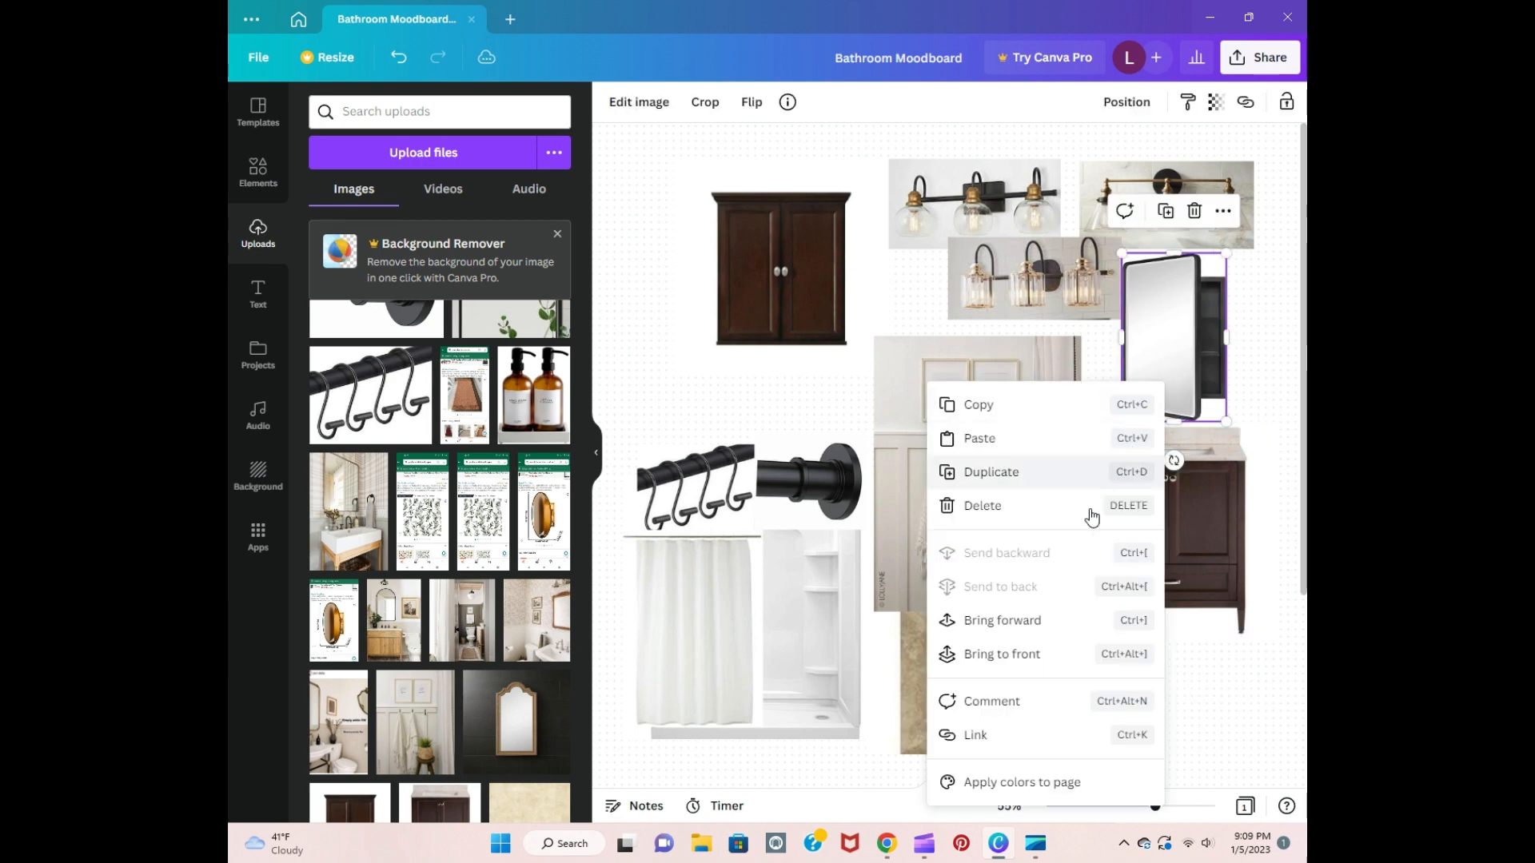
left_click(1042, 655)
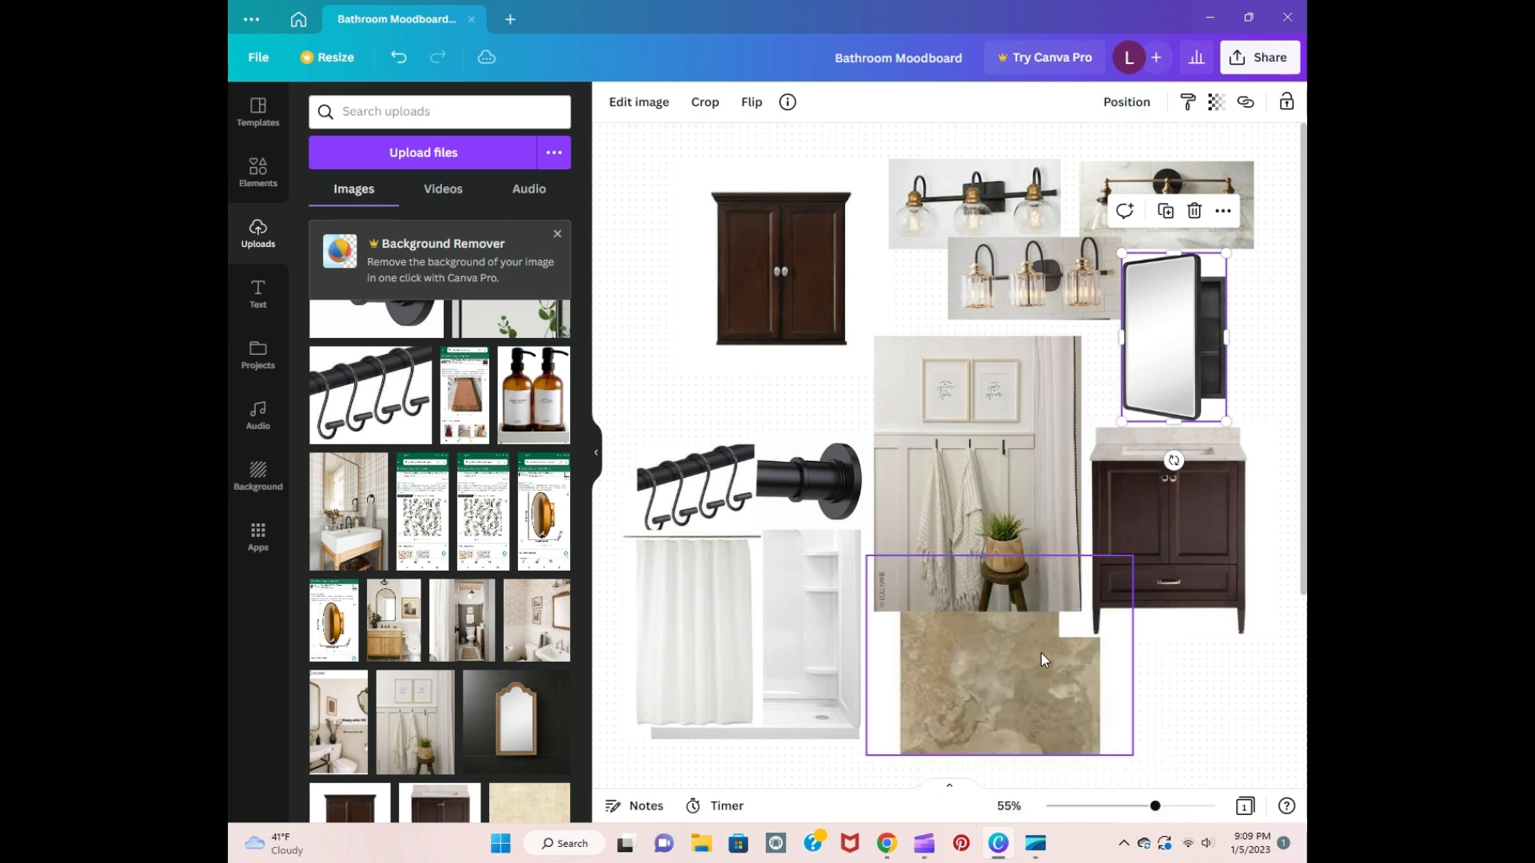
mouse_move(1180, 342)
left_mouse_down()
mouse_move(1165, 332)
mouse_move(1188, 291)
mouse_move(1069, 271)
mouse_move(1134, 291)
mouse_move(1173, 337)
left_mouse_up()
left_click(1265, 364)
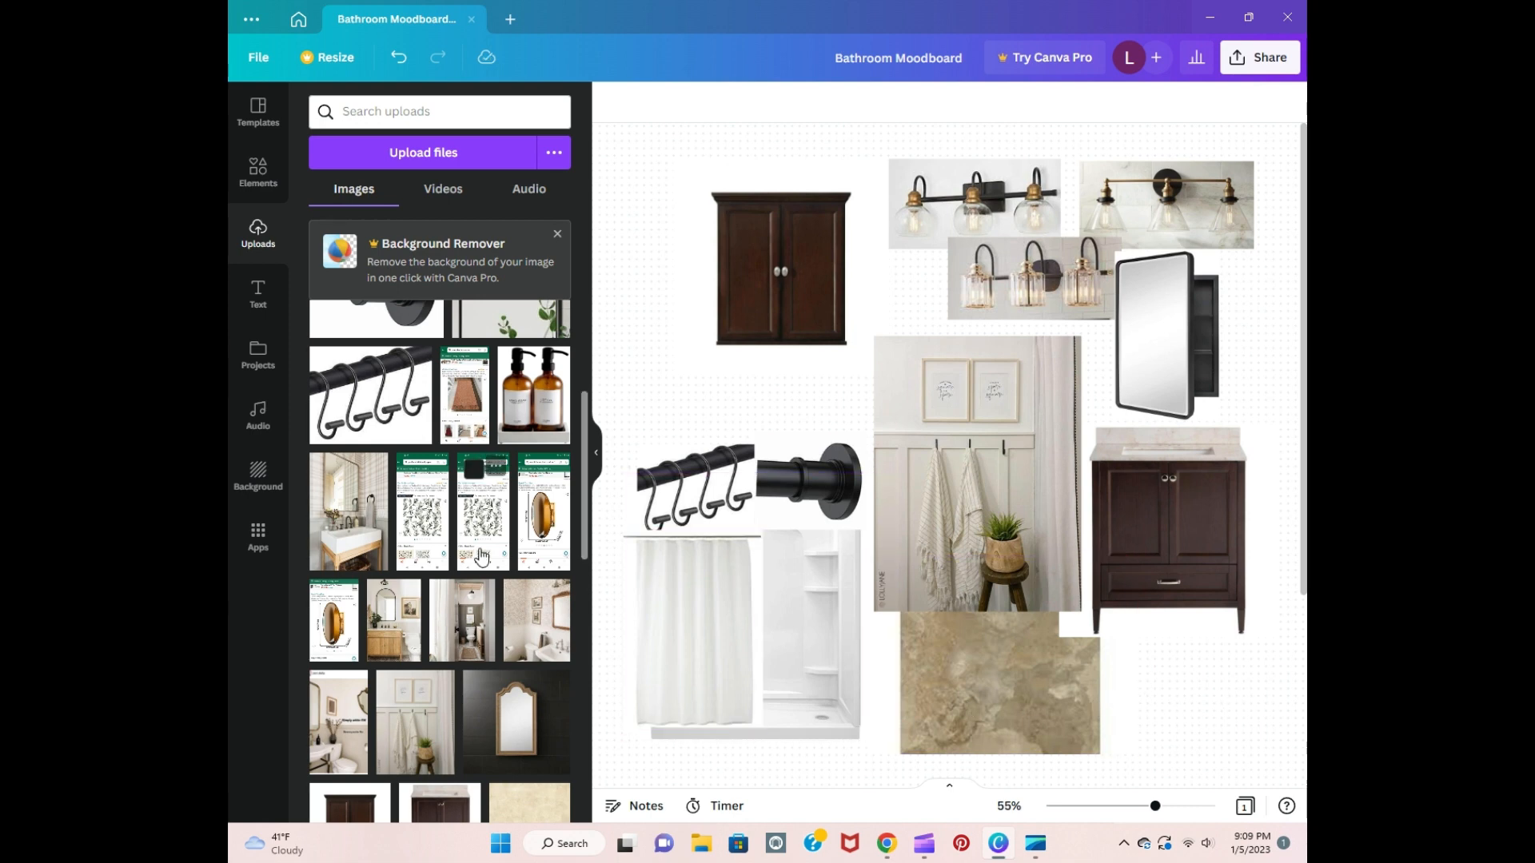
Step: Add the rug product screenshot to the board and crop it down to the terracotta rug photo
scroll(509, 511, "up", 3)
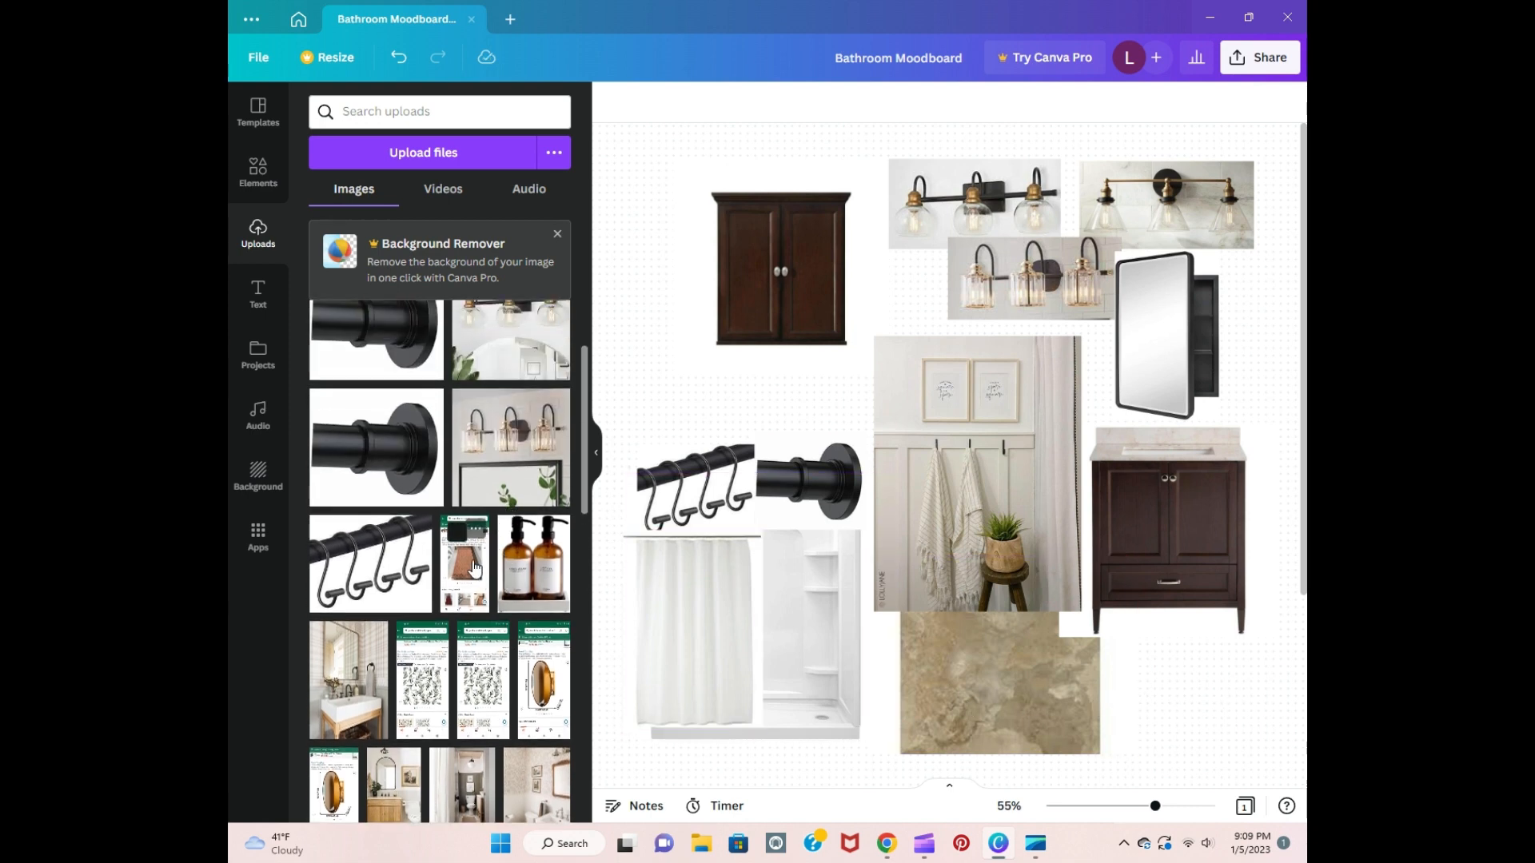
left_click(474, 568)
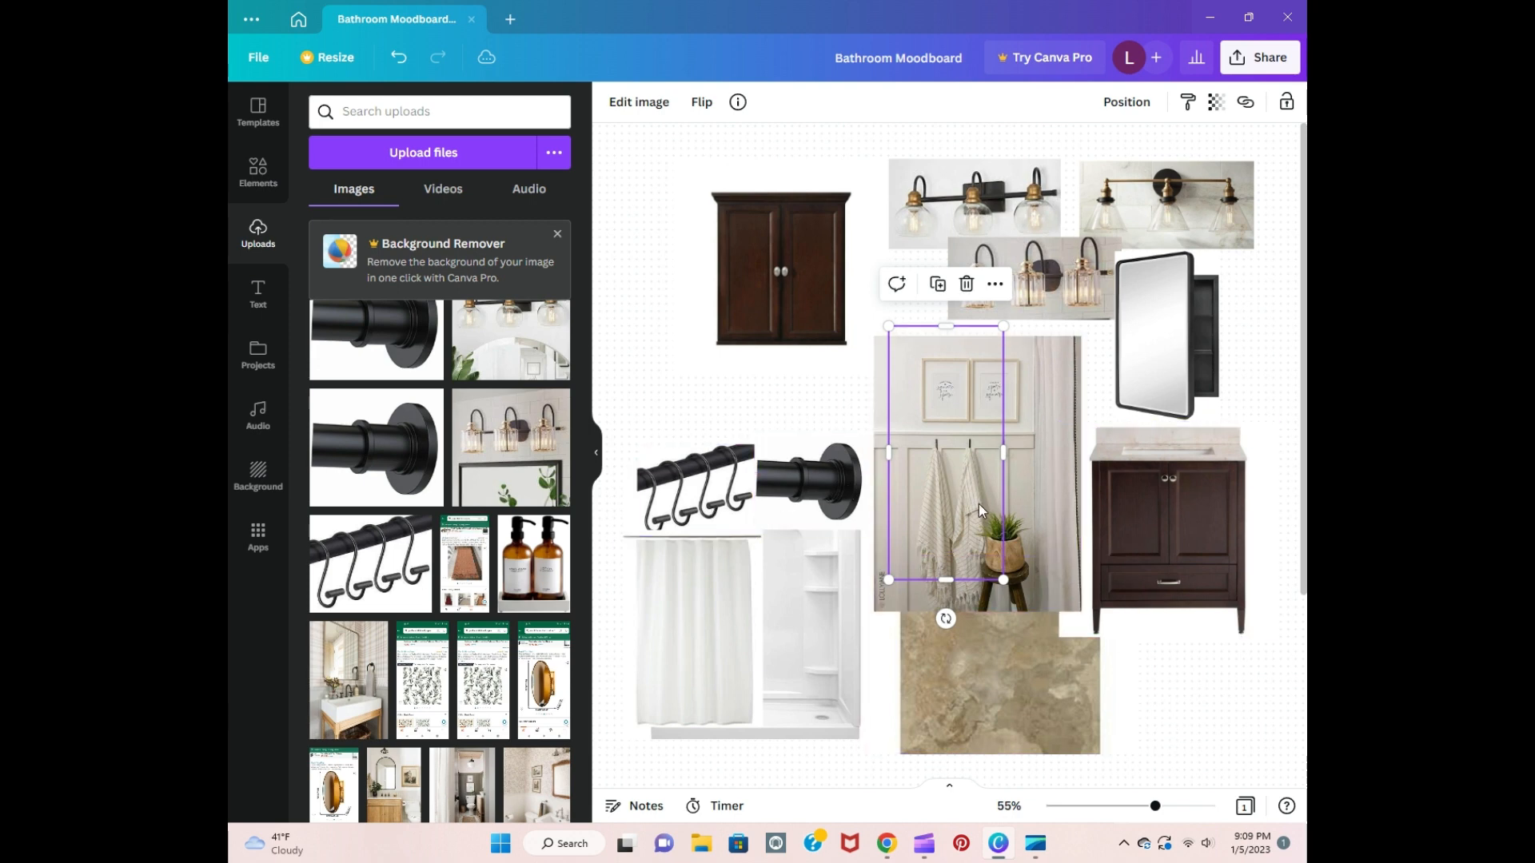
left_click_drag(978, 504, 1033, 576)
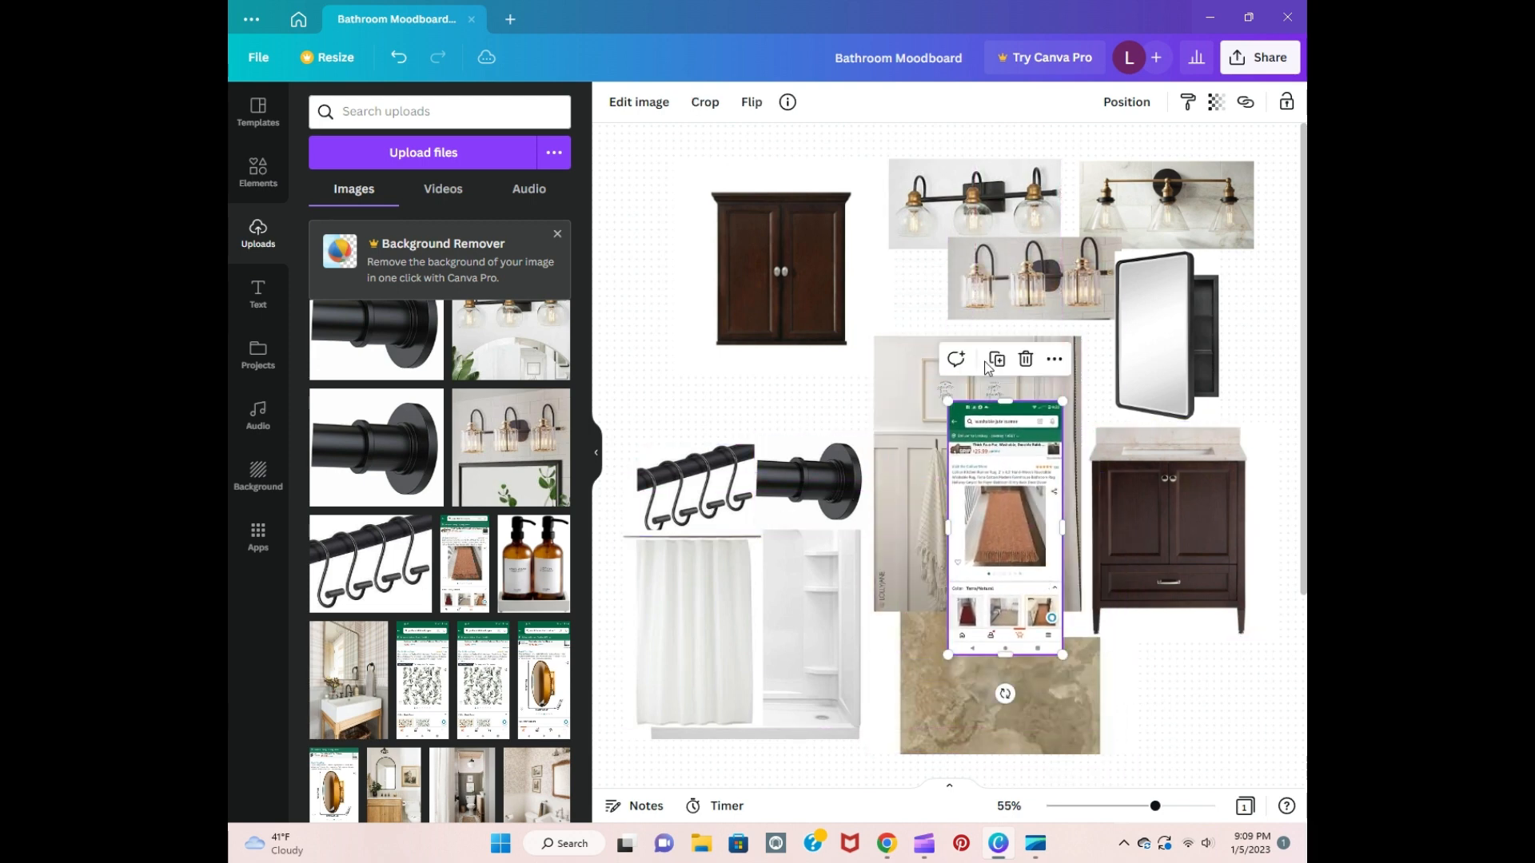
left_click(704, 104)
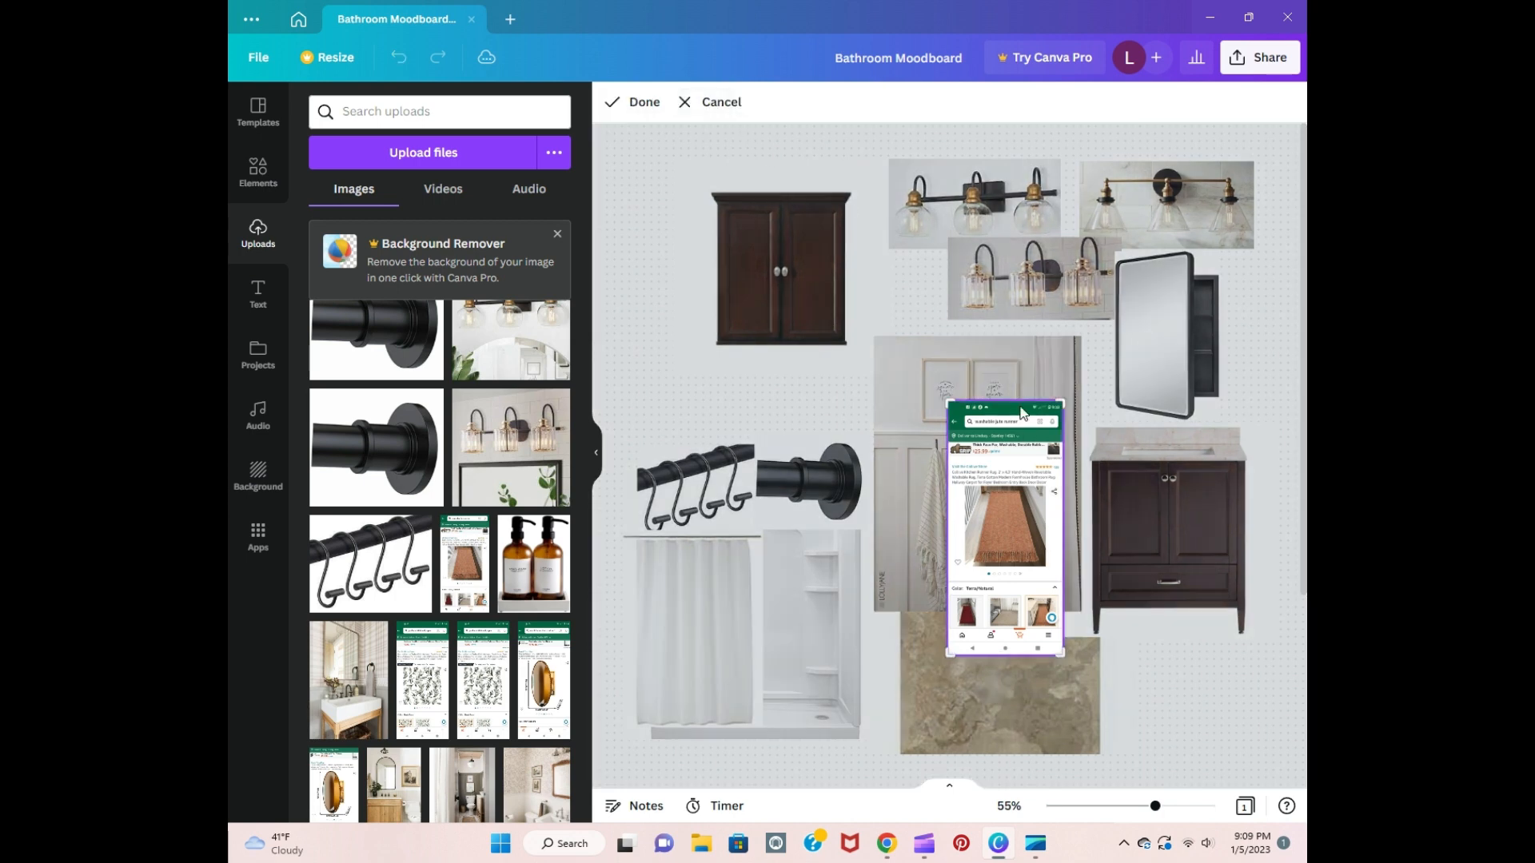
left_click_drag(1060, 396, 1061, 484)
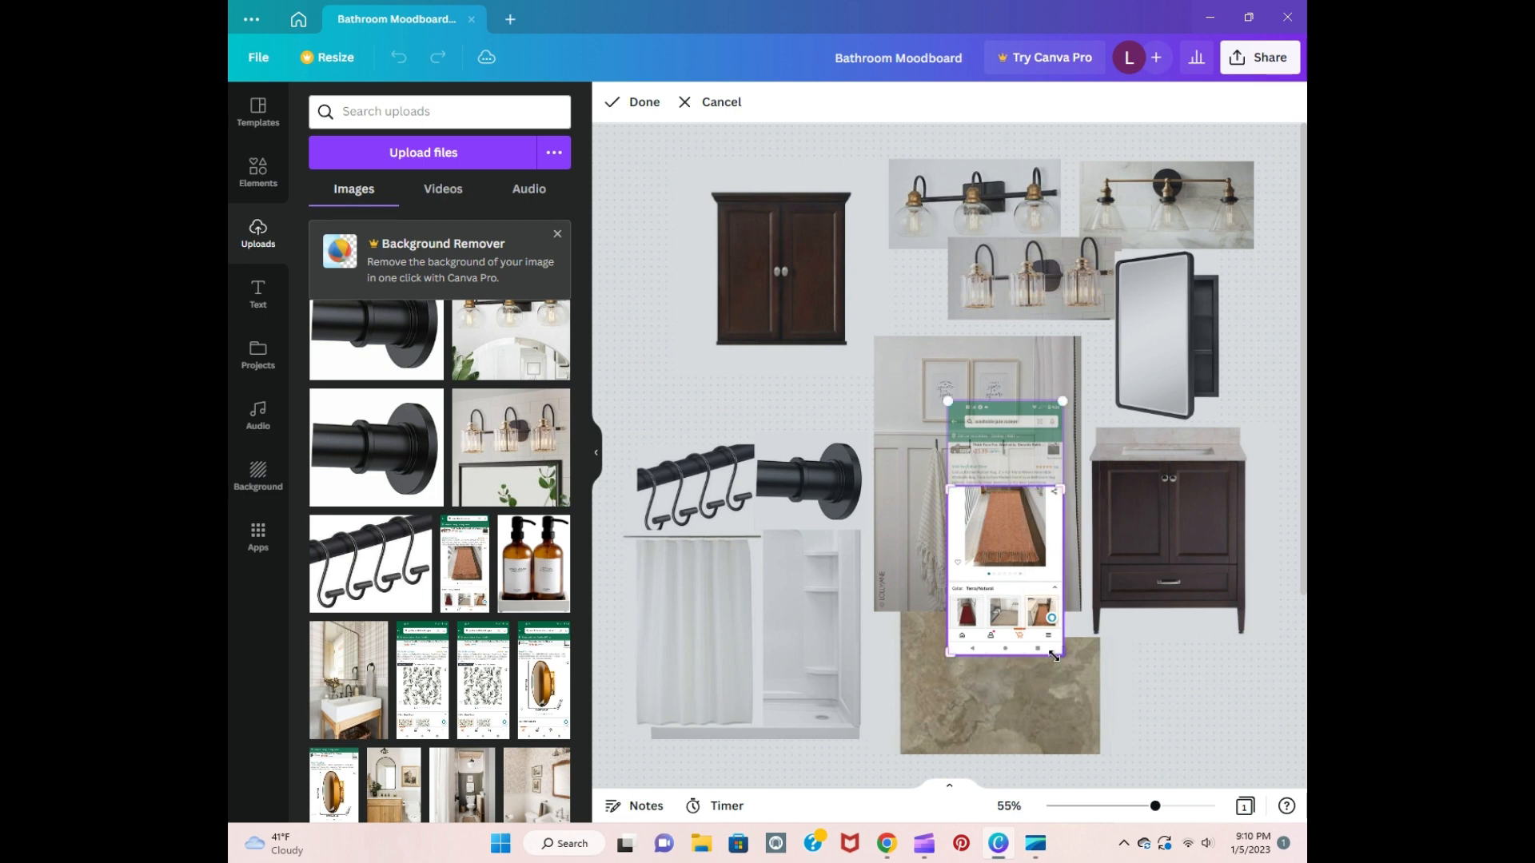
left_click_drag(1060, 656, 969, 565)
left_click(1194, 700)
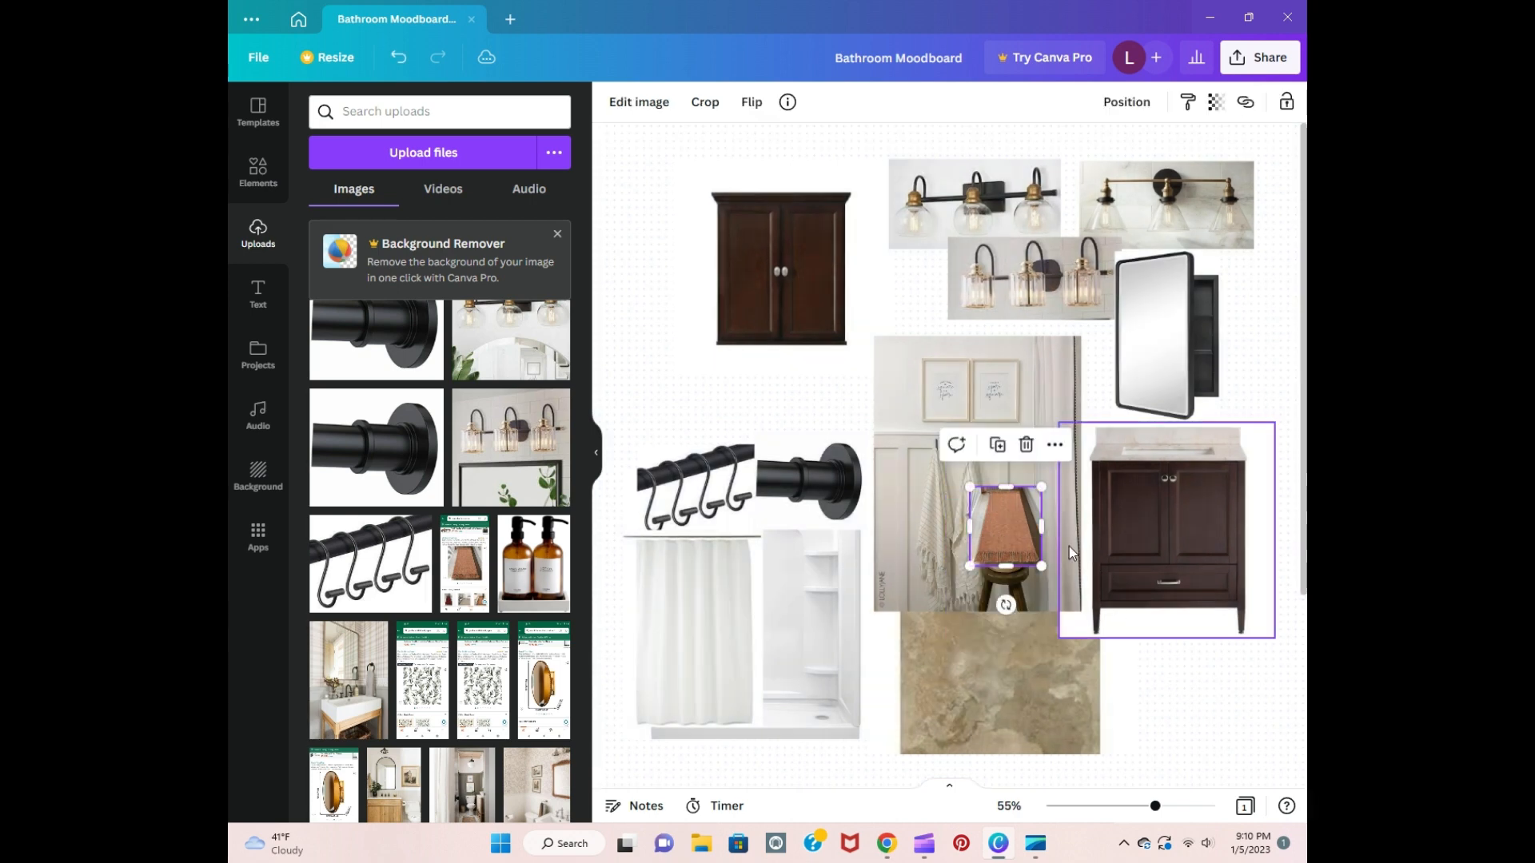
Step: Enlarge the rug image, set it upright over the right part of the tile image and shift the tile slightly left
left_click(1055, 447)
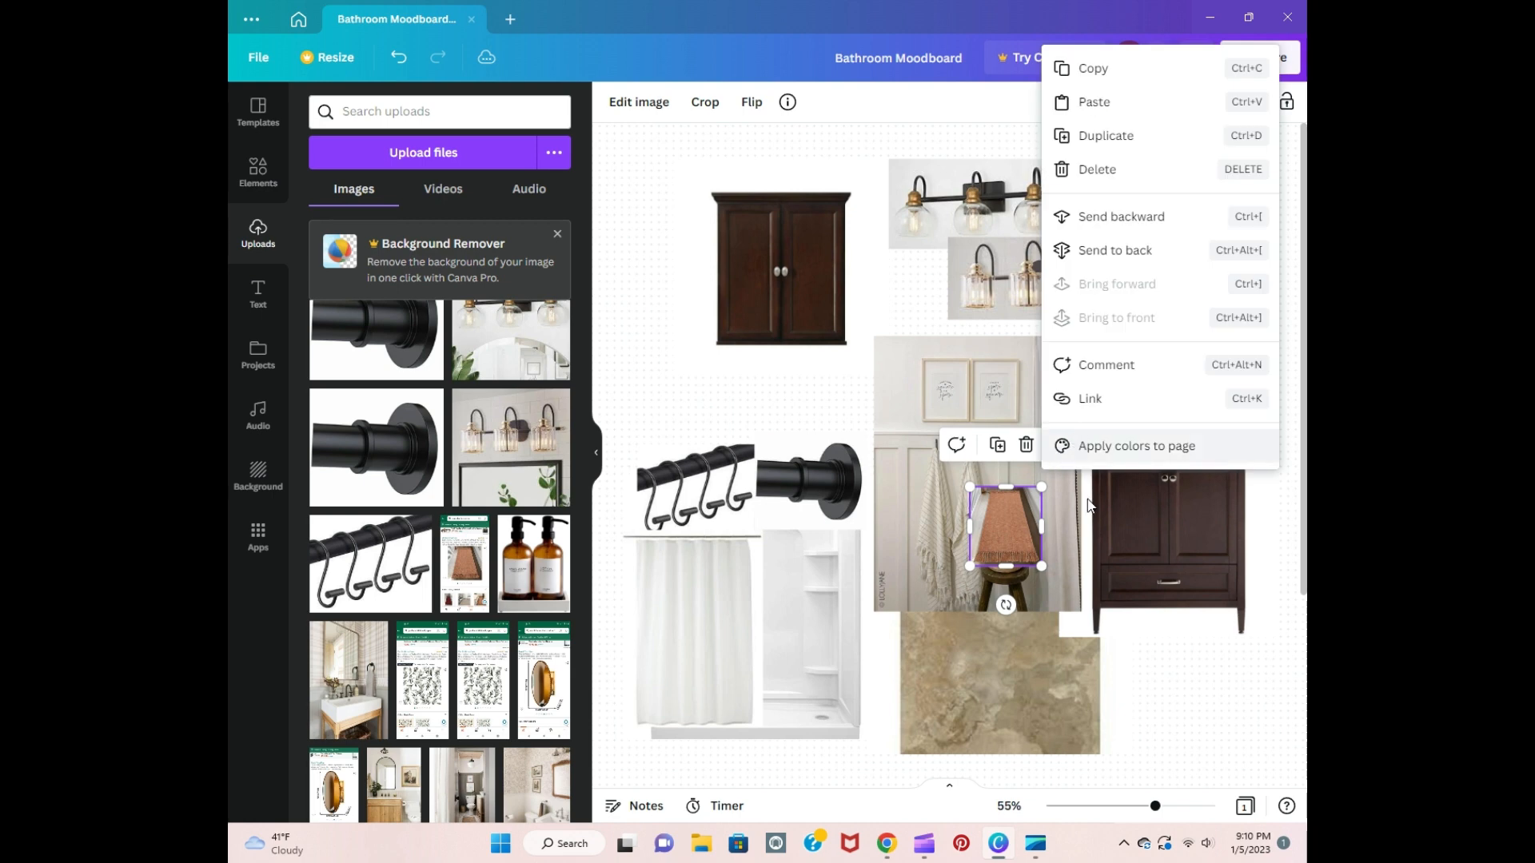
left_click(1178, 714)
left_click(1009, 516)
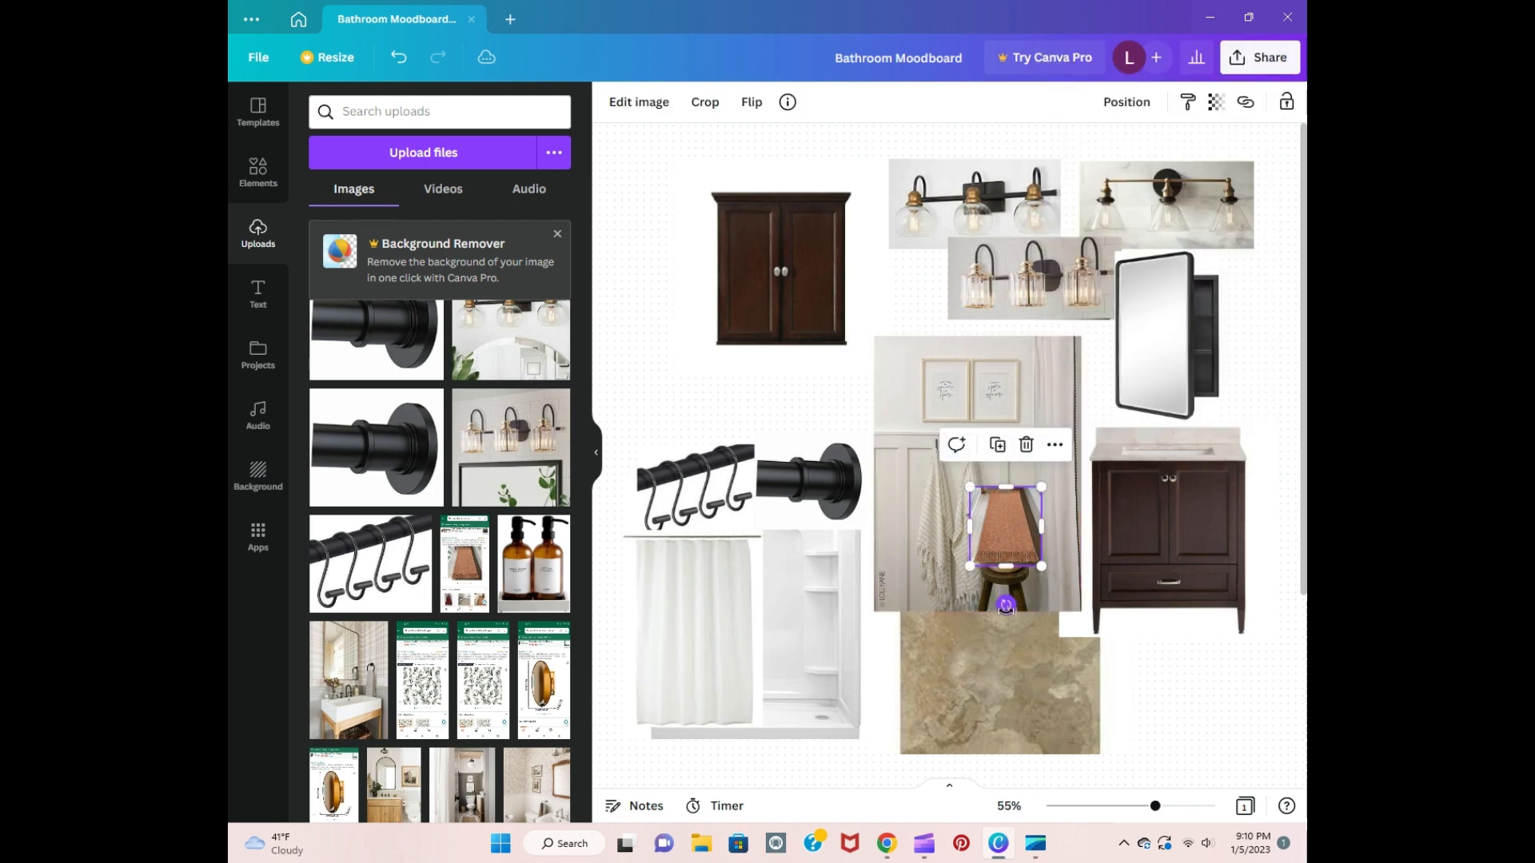
left_click_drag(1006, 606, 1117, 743)
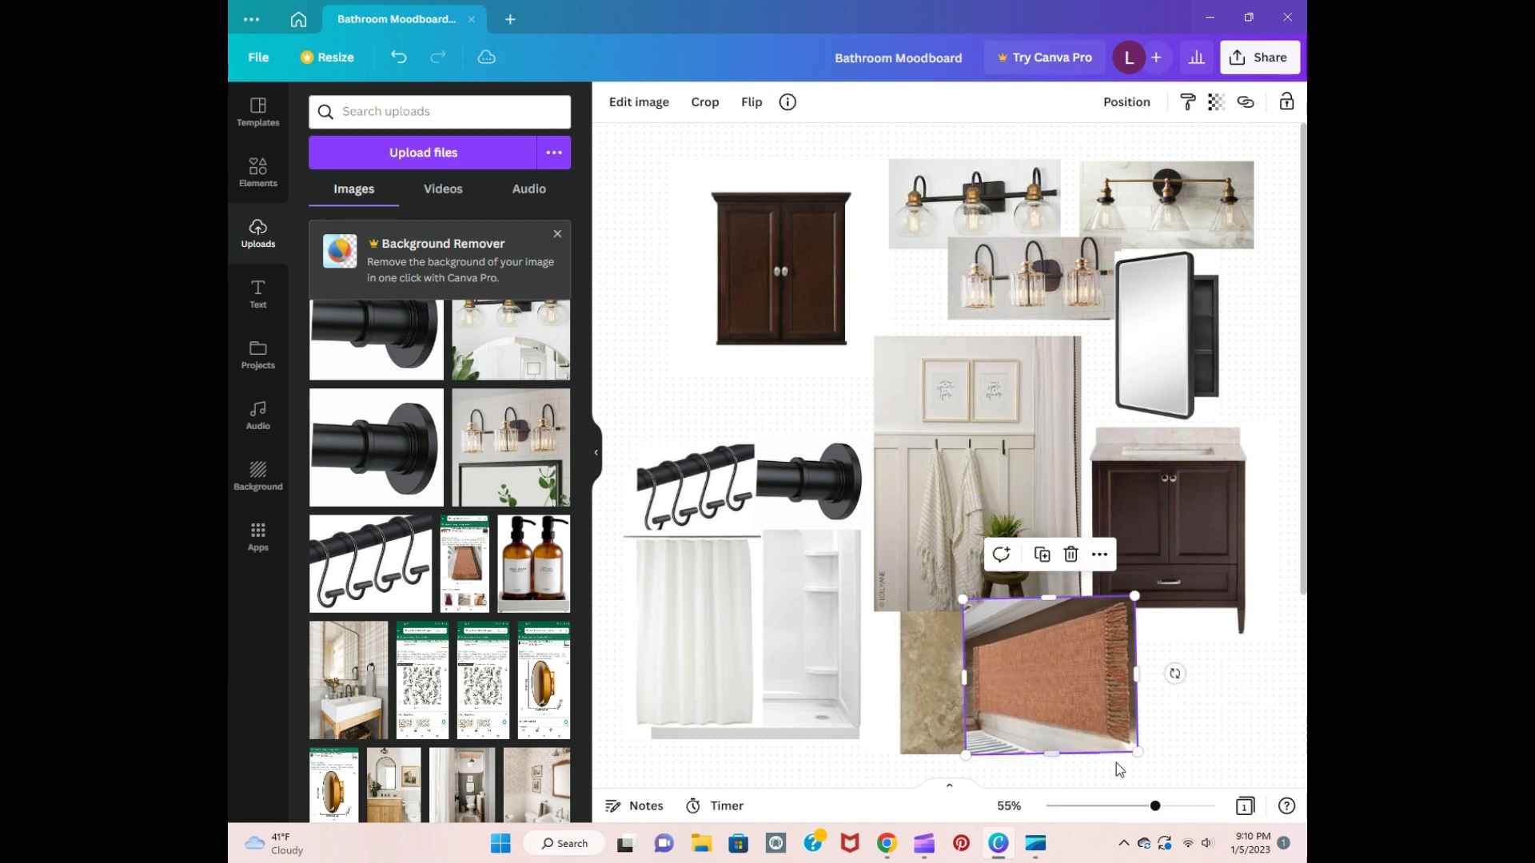
left_click_drag(1174, 673, 1080, 740)
left_click(1191, 726)
left_click_drag(944, 717, 904, 718)
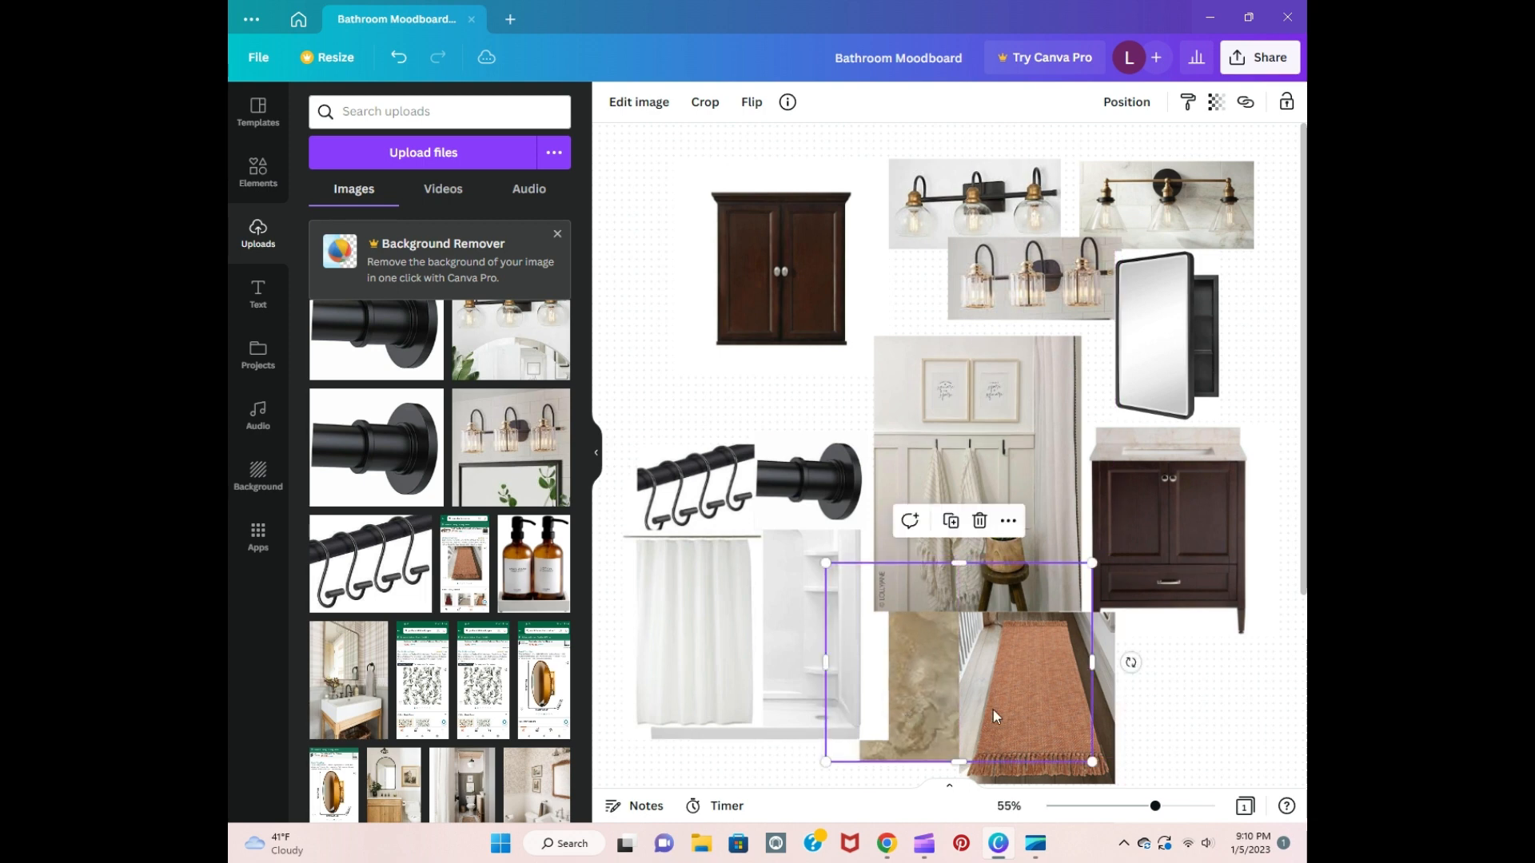
Step: Shift the rug image slightly right along the tile and bring the vanity image to the front, over the rug's upper edge
left_click(1180, 714)
left_click_drag(1090, 717, 1115, 715)
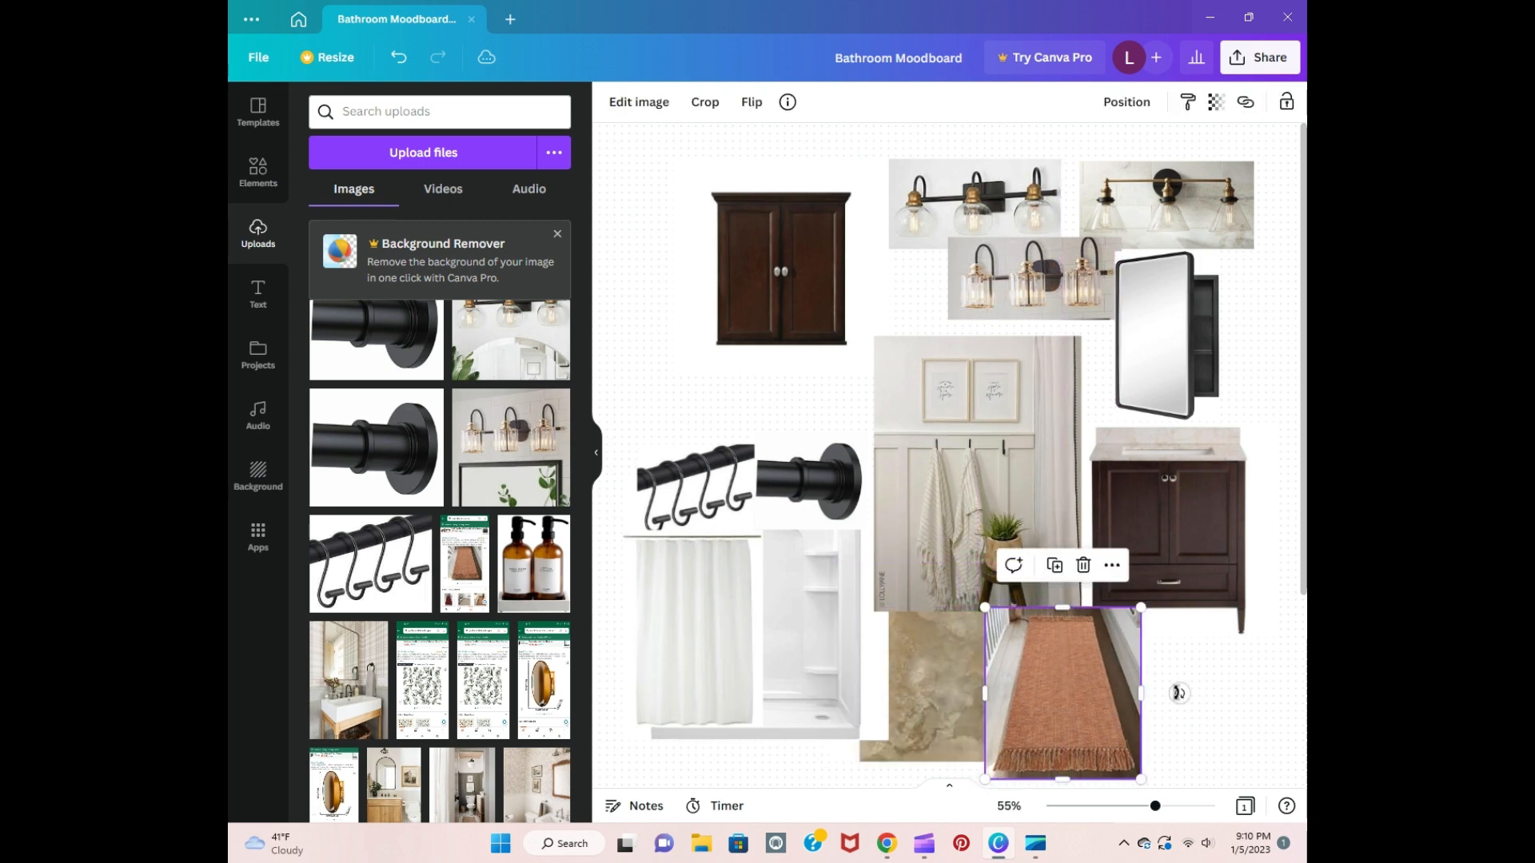
right_click(1208, 605)
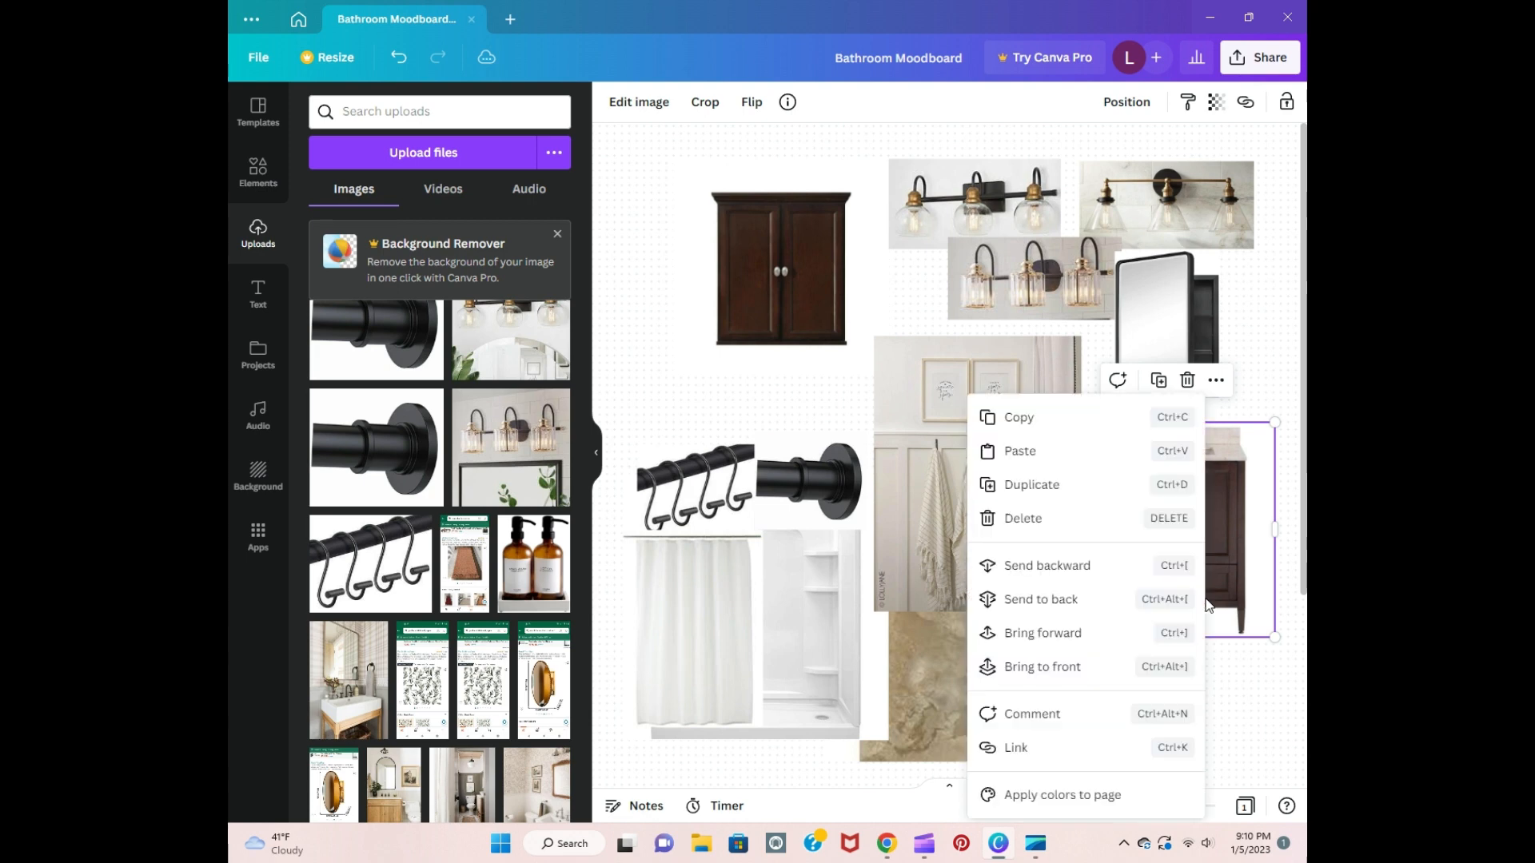
left_click(1089, 666)
left_click(1238, 698)
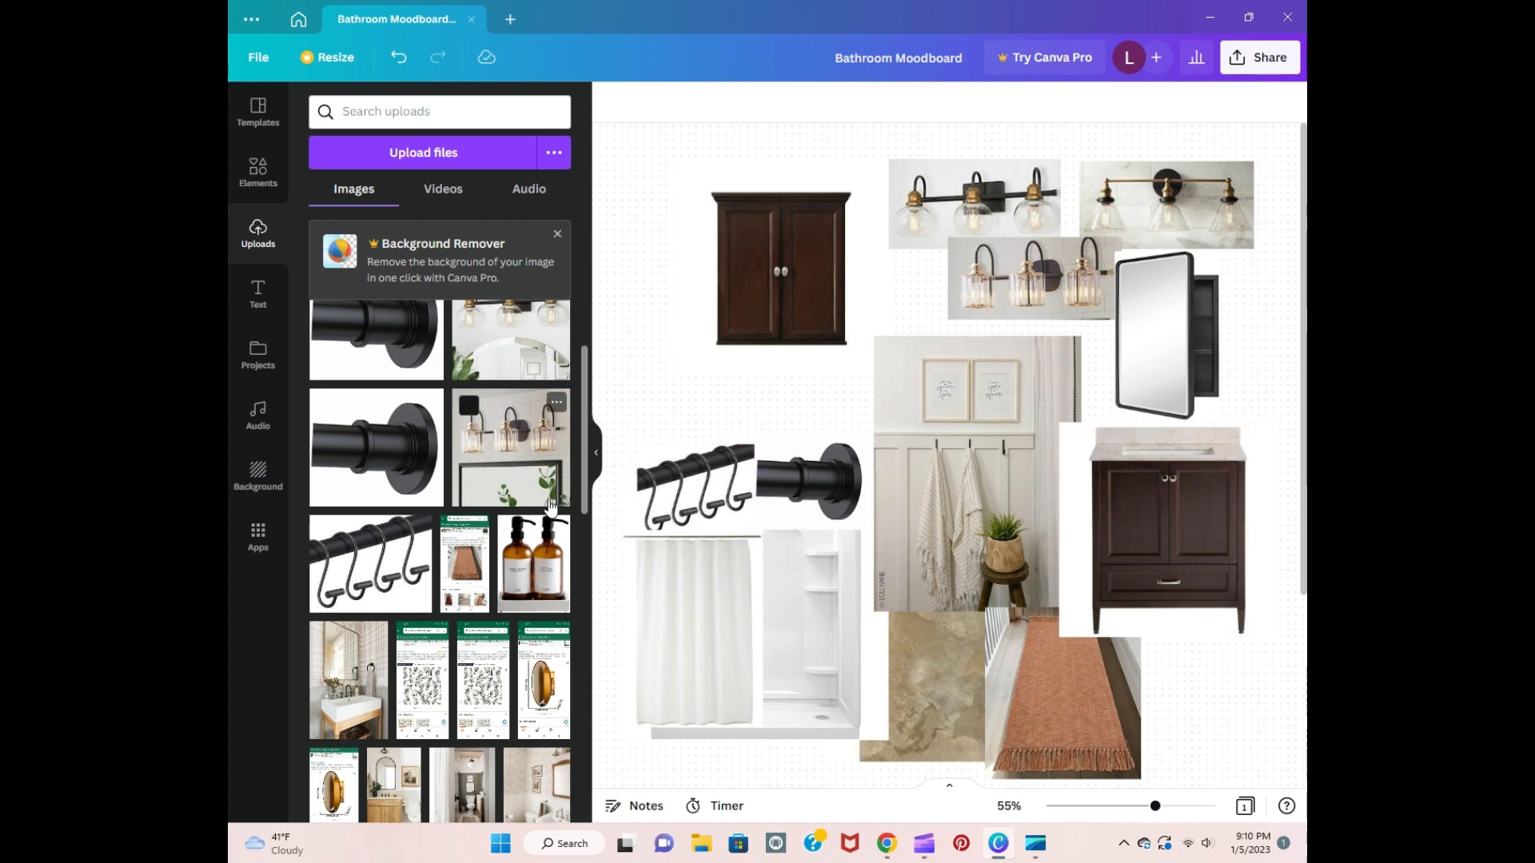
Step: Add the amber soap dispensers image to the board, shrink it and place it below the vanity, just right of the rug
scroll(521, 528, "down", 2)
scroll(521, 528, "down", 1)
scroll(521, 527, "up", 5)
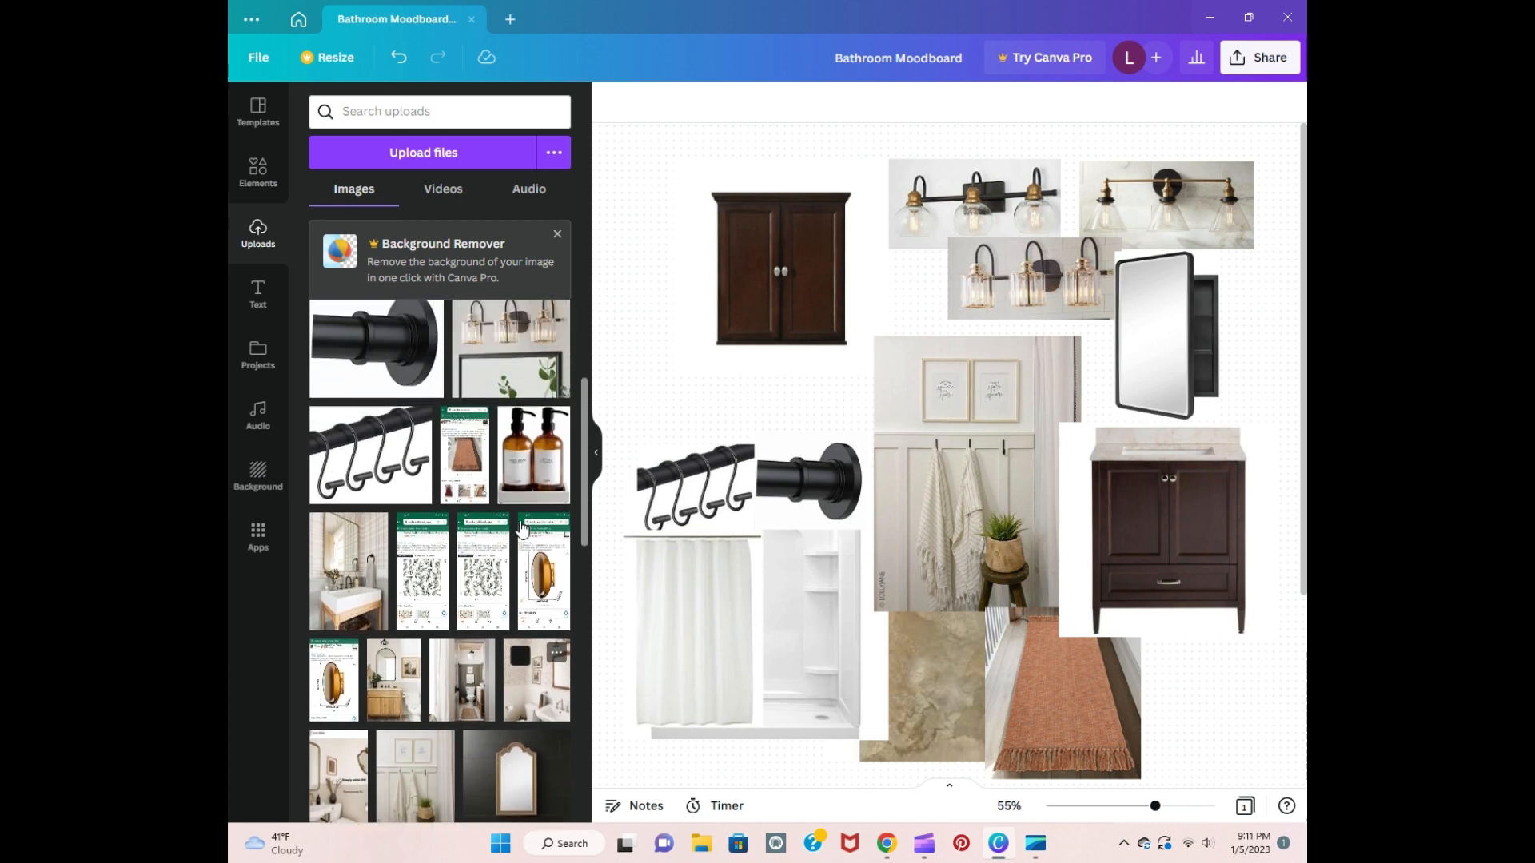
scroll(521, 528, "down", 2)
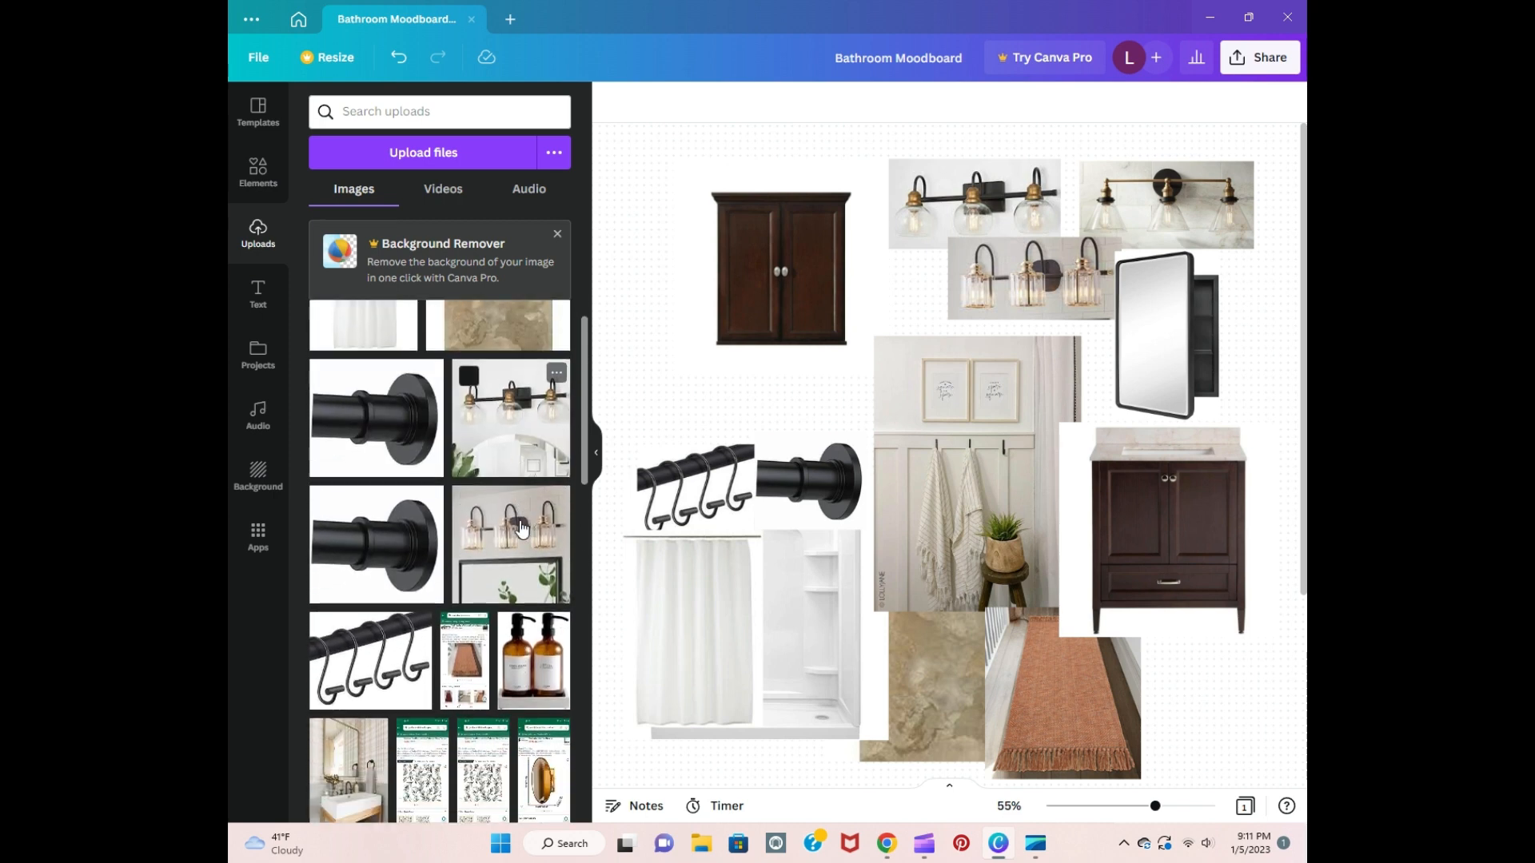
left_click(557, 589)
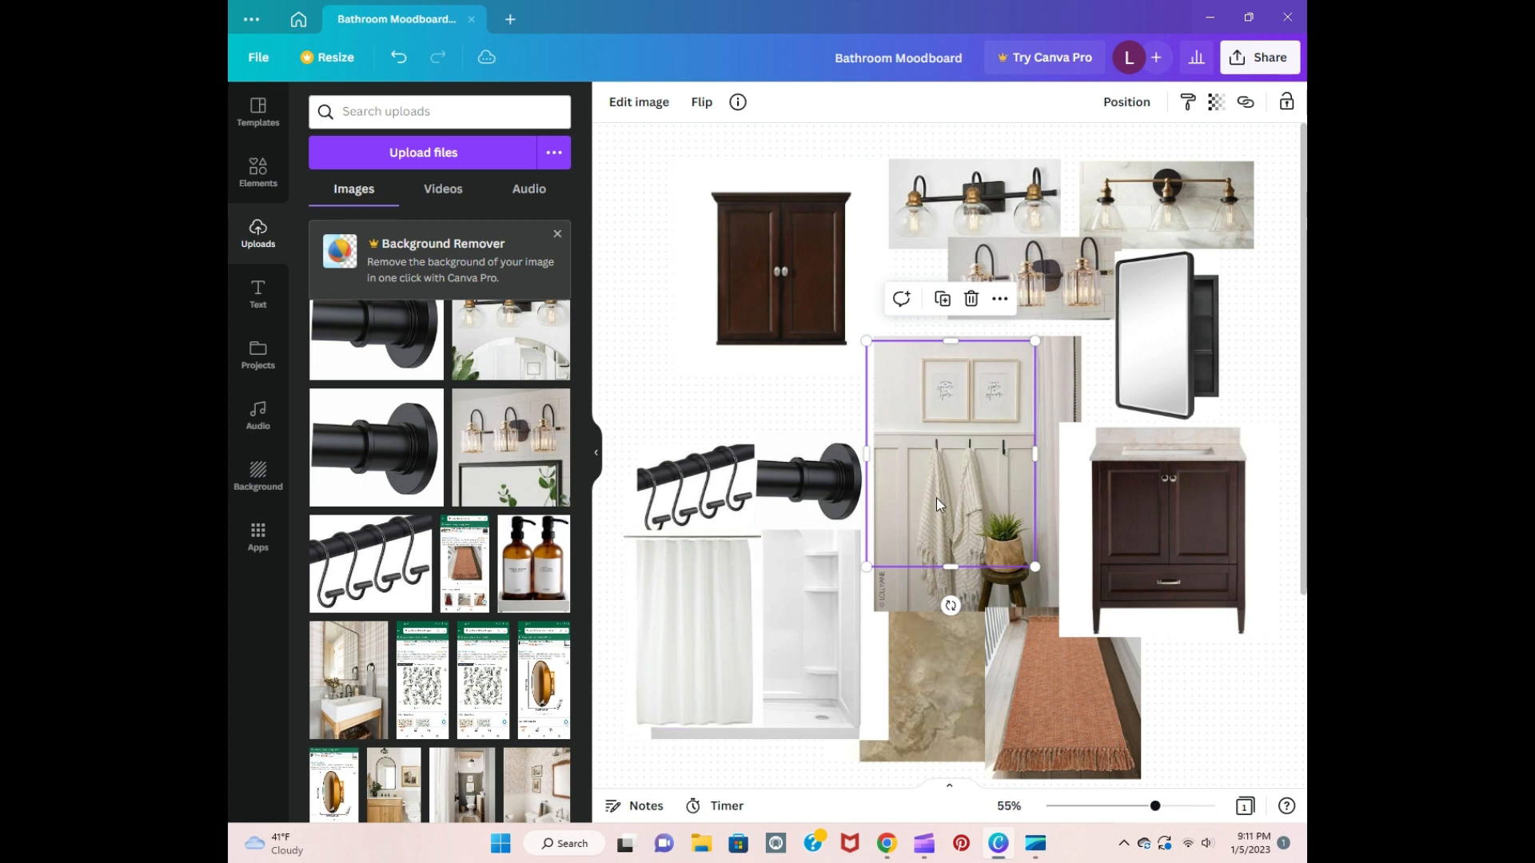
left_click_drag(1035, 567, 985, 495)
left_click_drag(948, 448, 1228, 734)
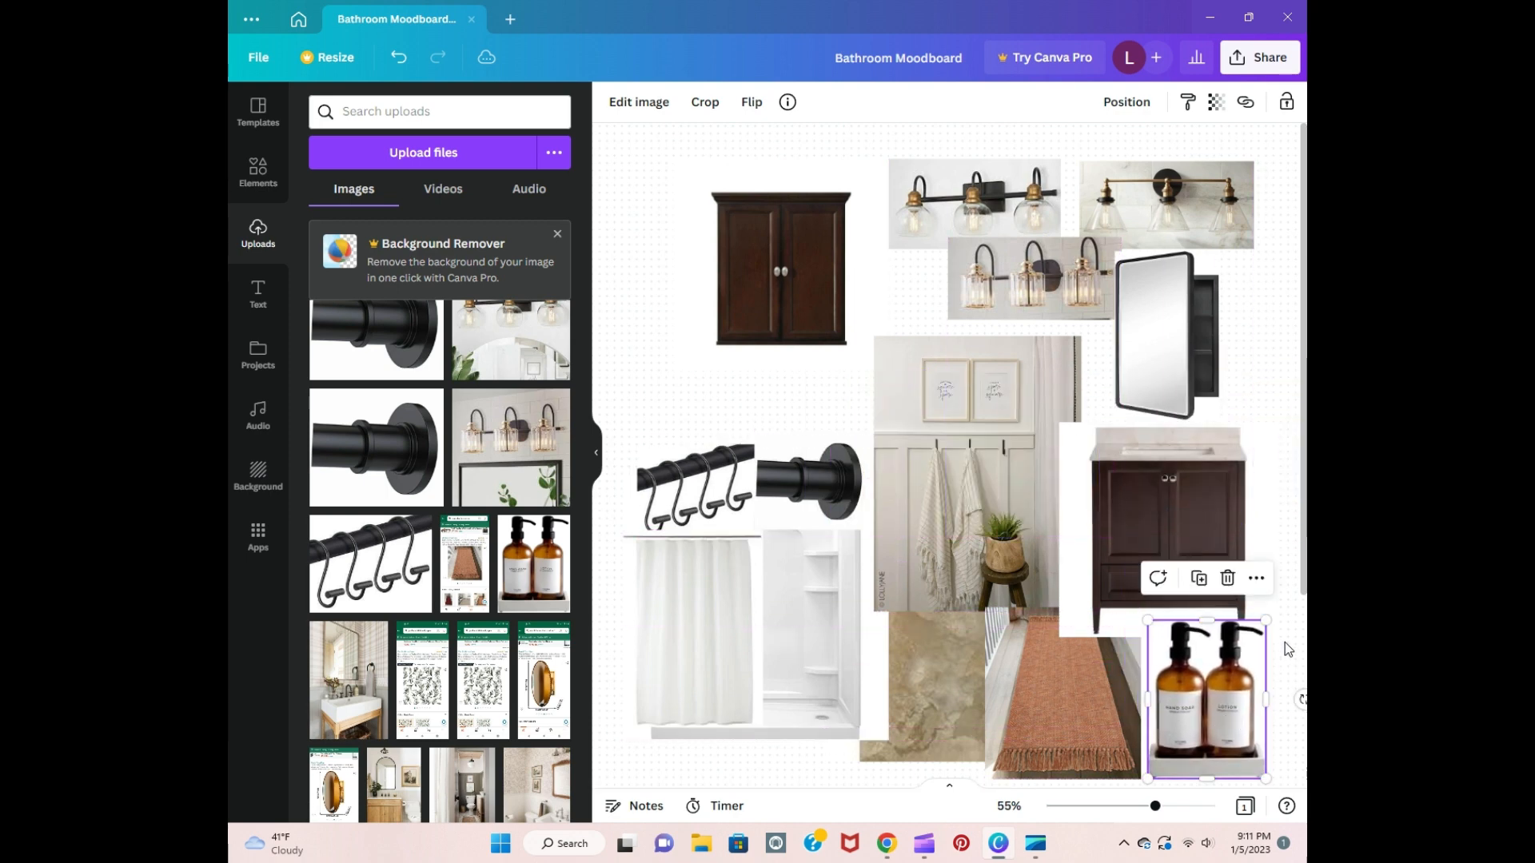
left_click(1283, 641)
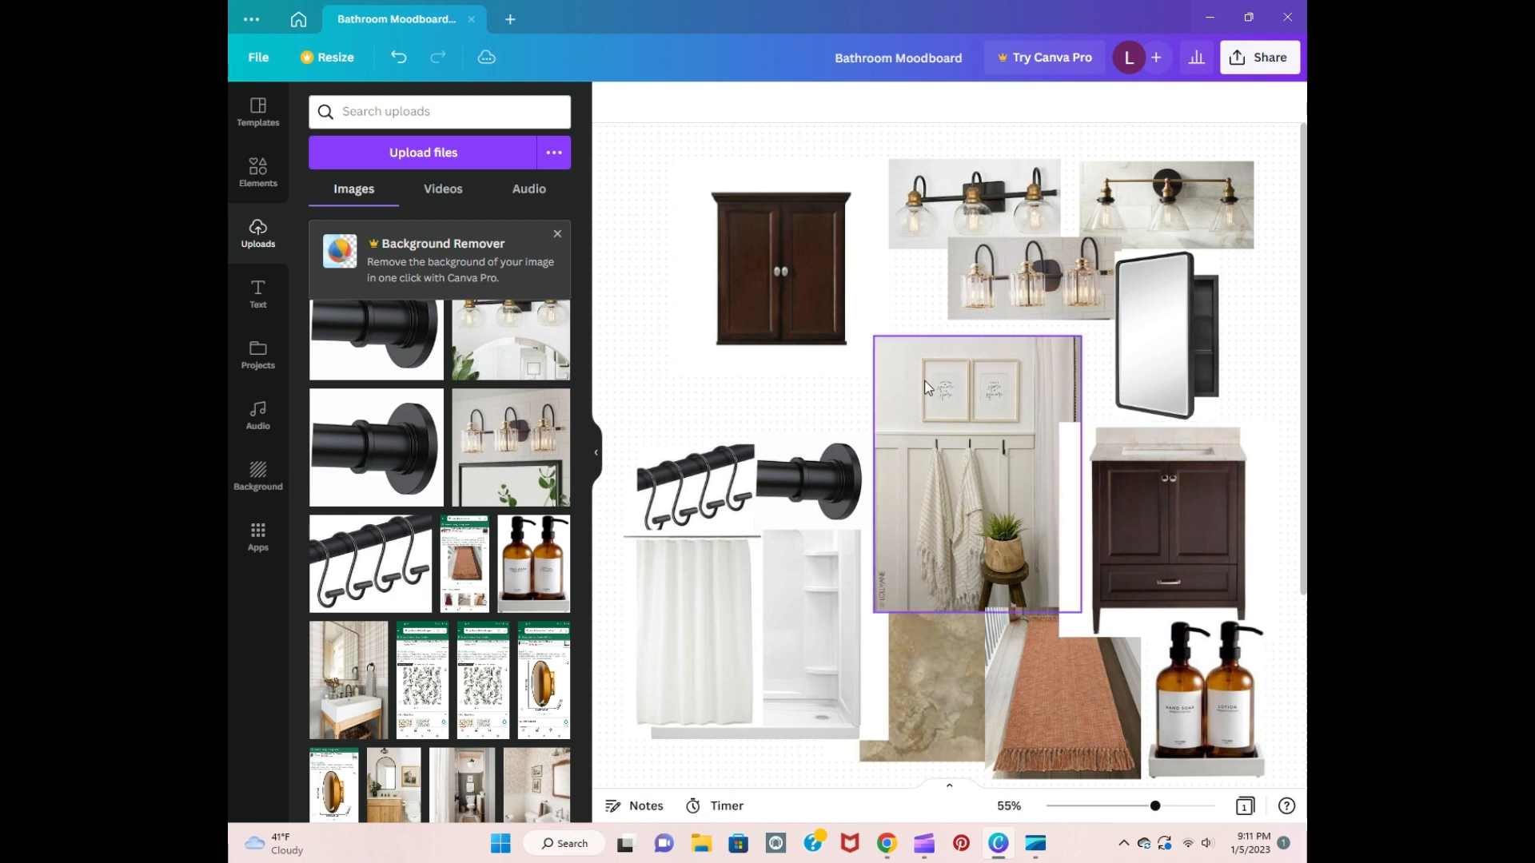
Step: Move the dark wood wall cabinet image down, closer to the shower hooks and curtain rod images
left_click_drag(811, 285, 811, 346)
left_click(1272, 387)
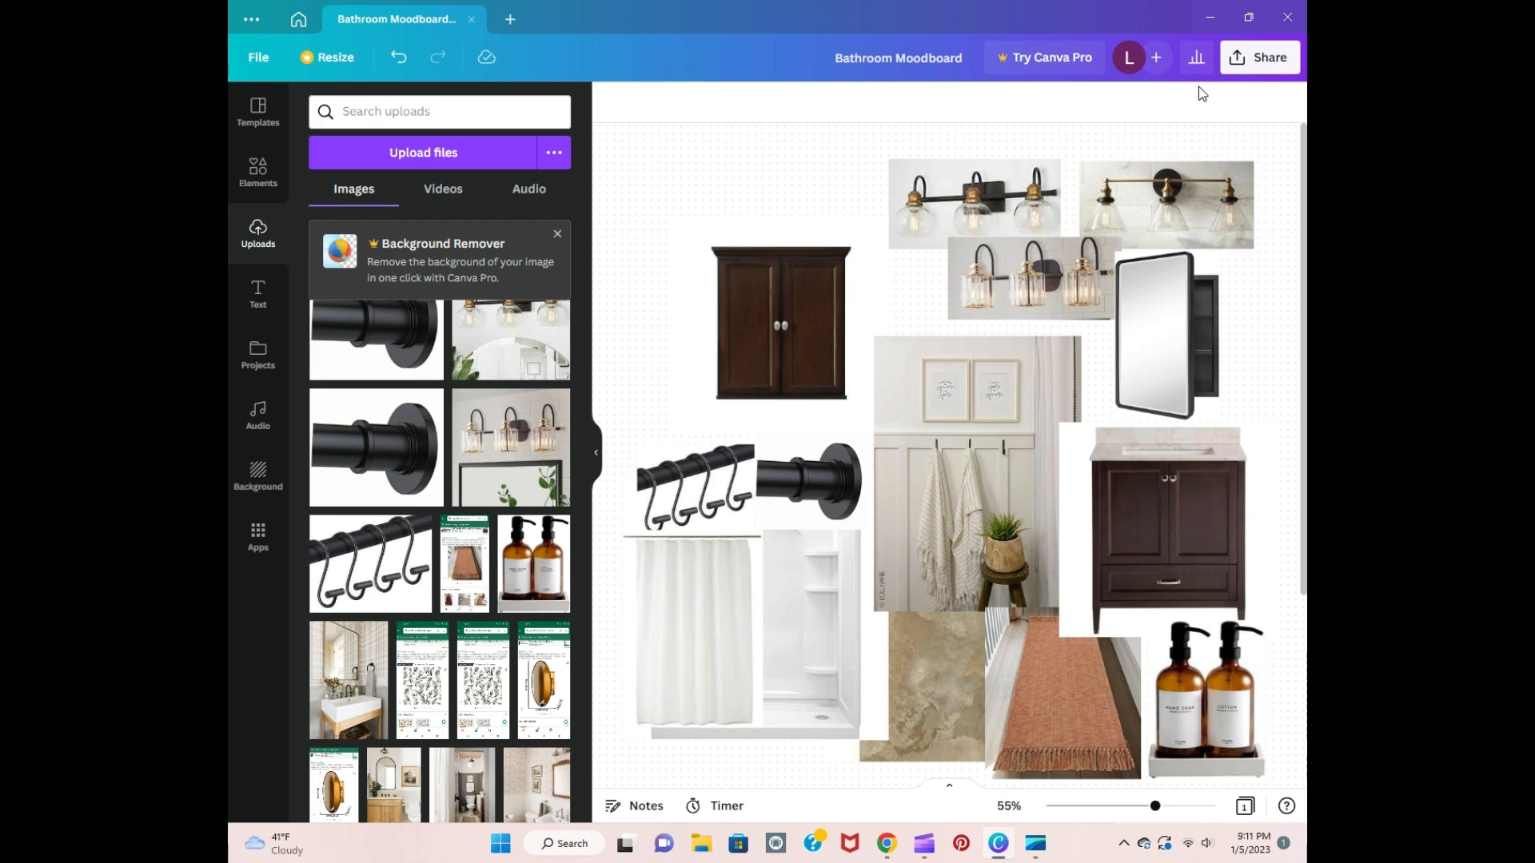
Step: Download the design as a PNG and save it as Bathroom Moodboard in the Saved Pictures folder
left_click(1245, 68)
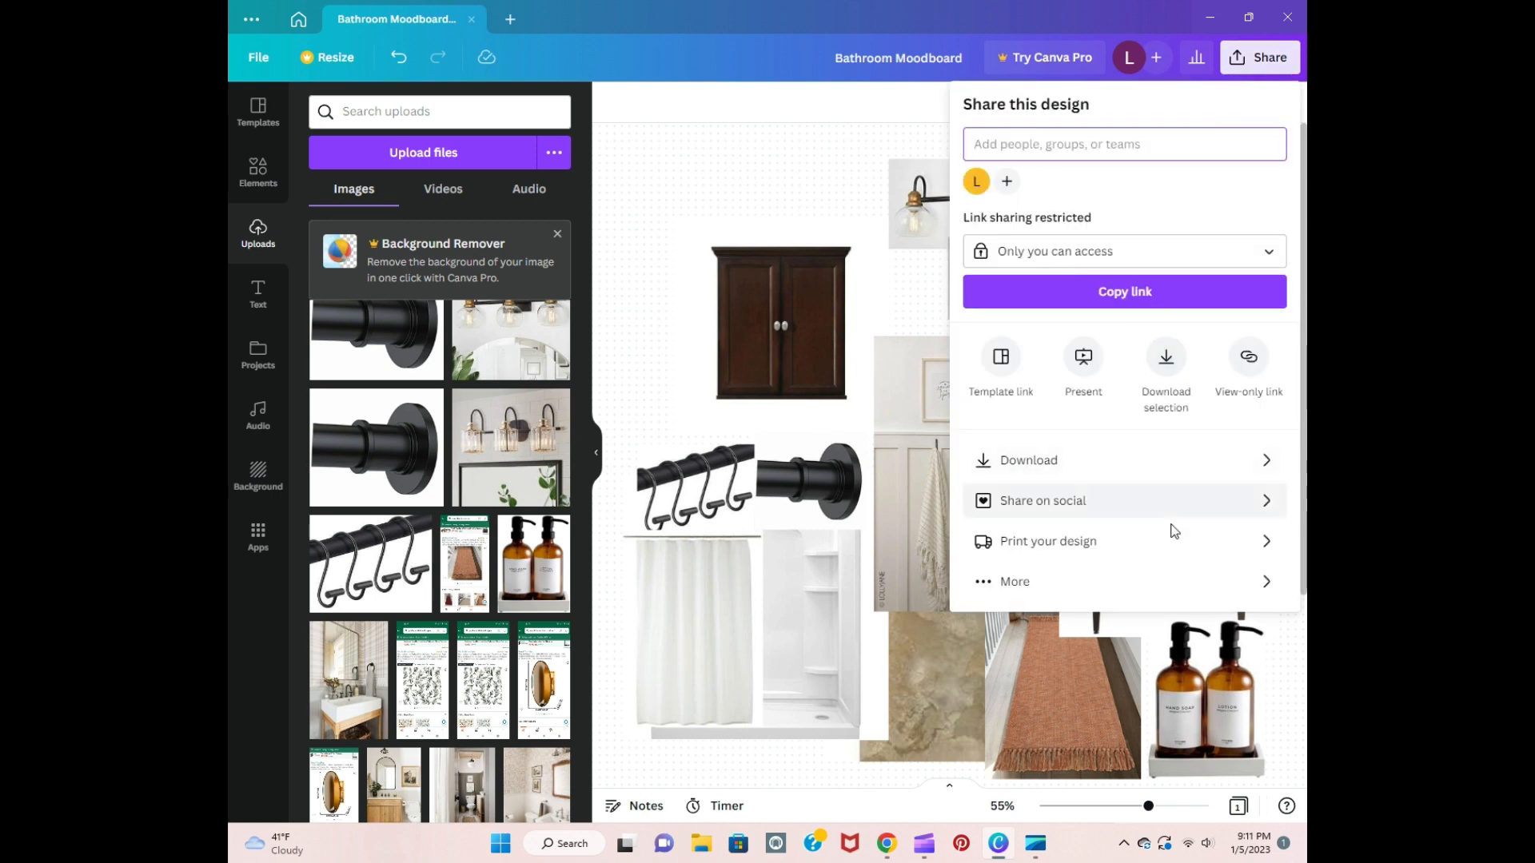
left_click(1120, 460)
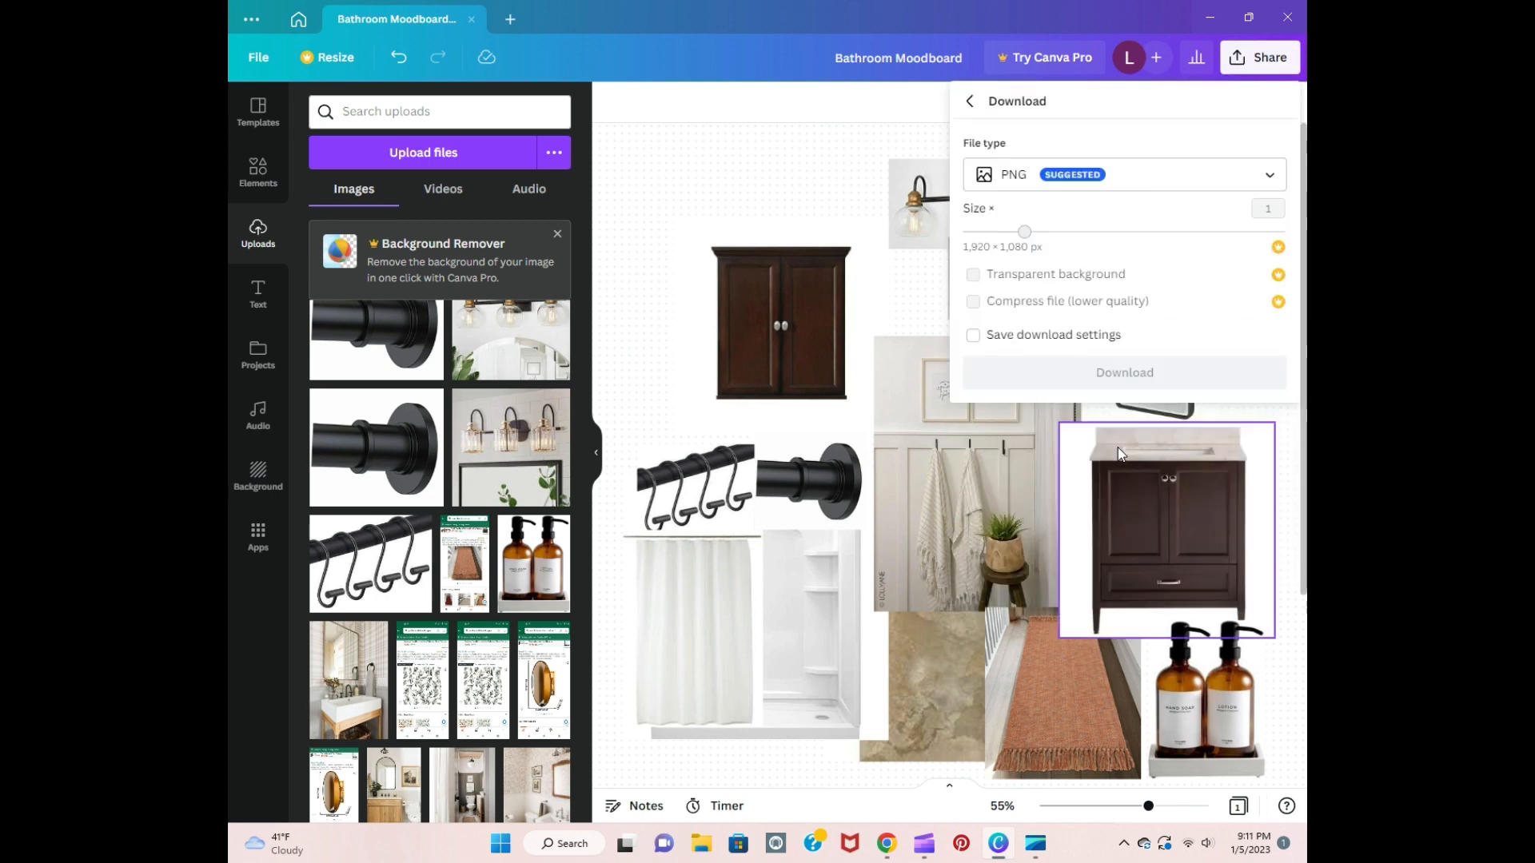
left_click(1031, 388)
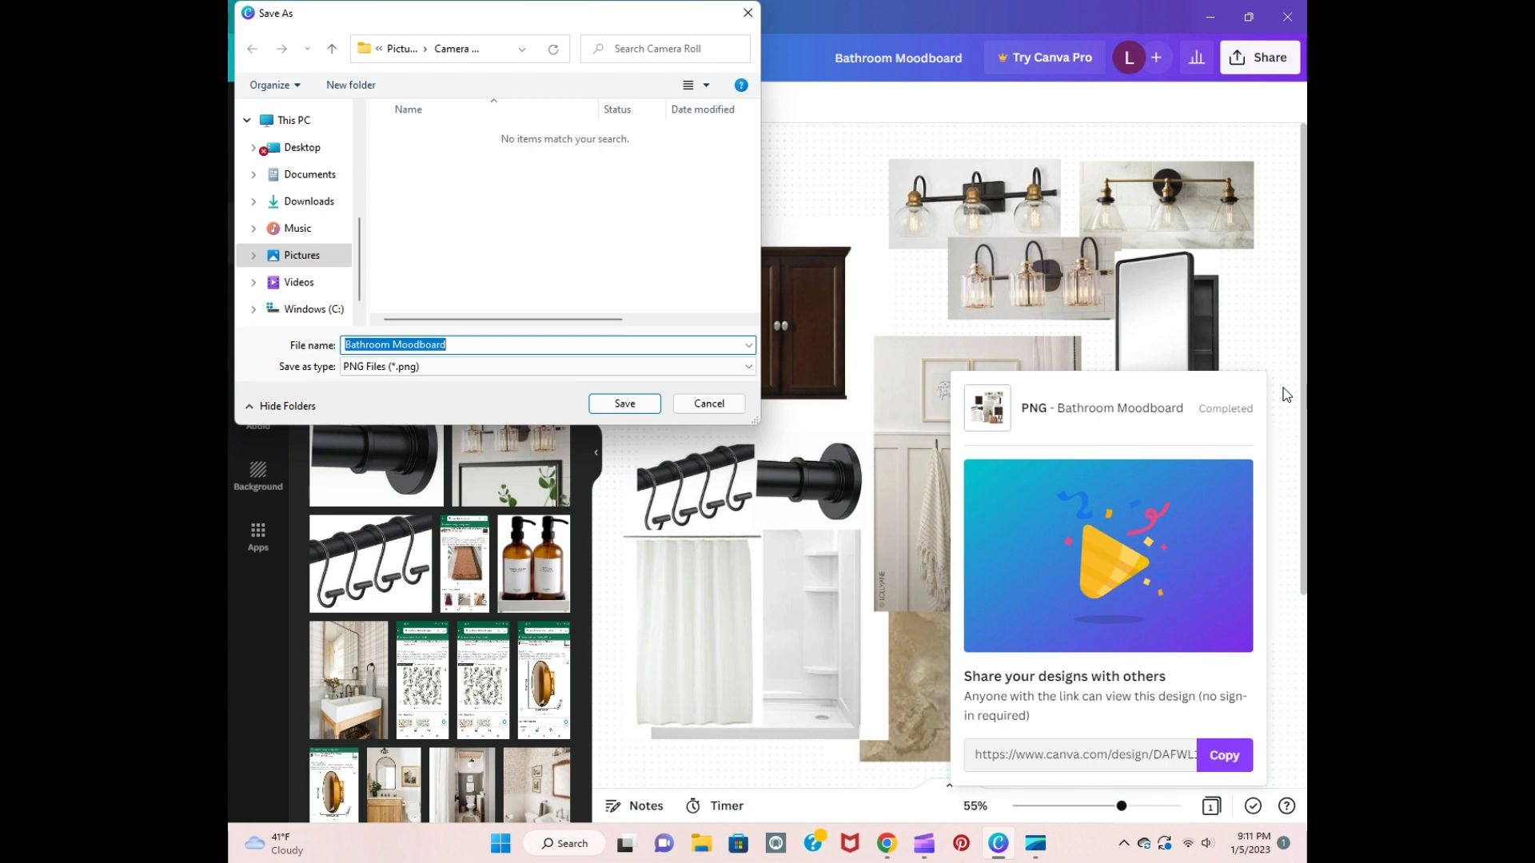
left_click(343, 257)
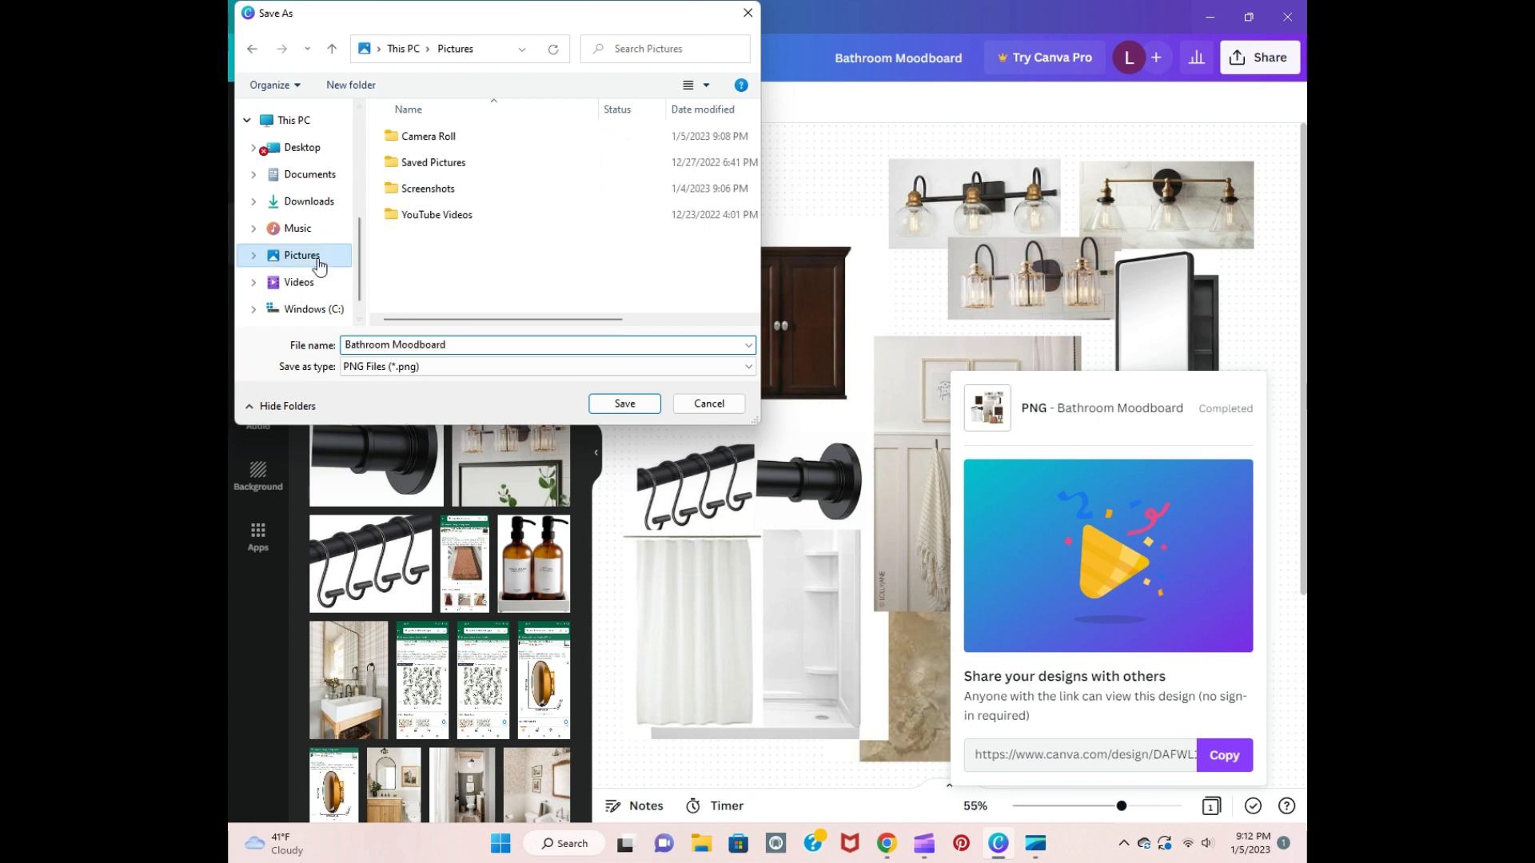
double_click(480, 162)
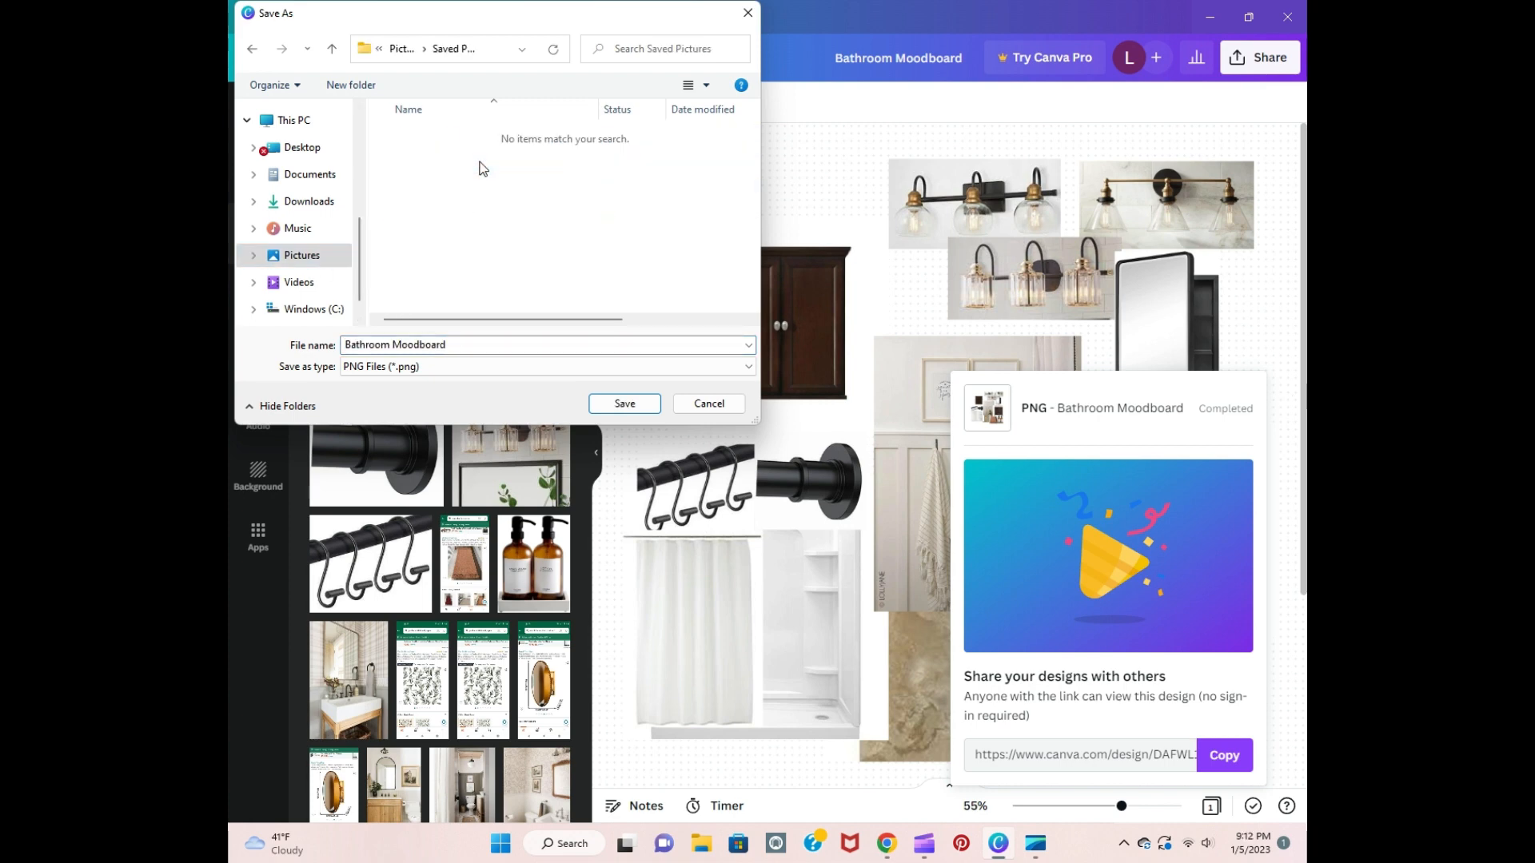
left_click(639, 408)
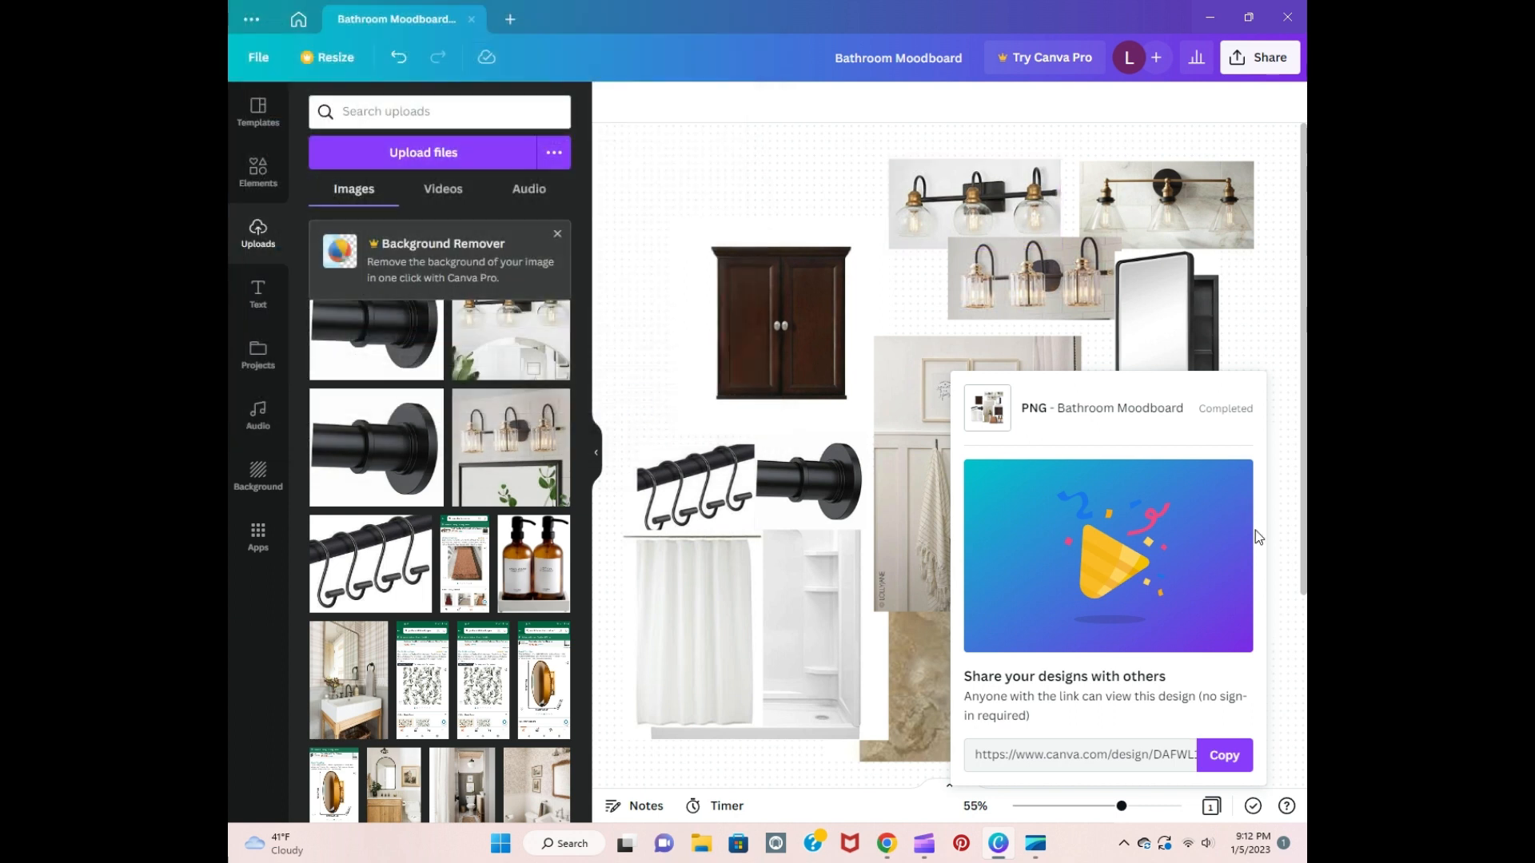